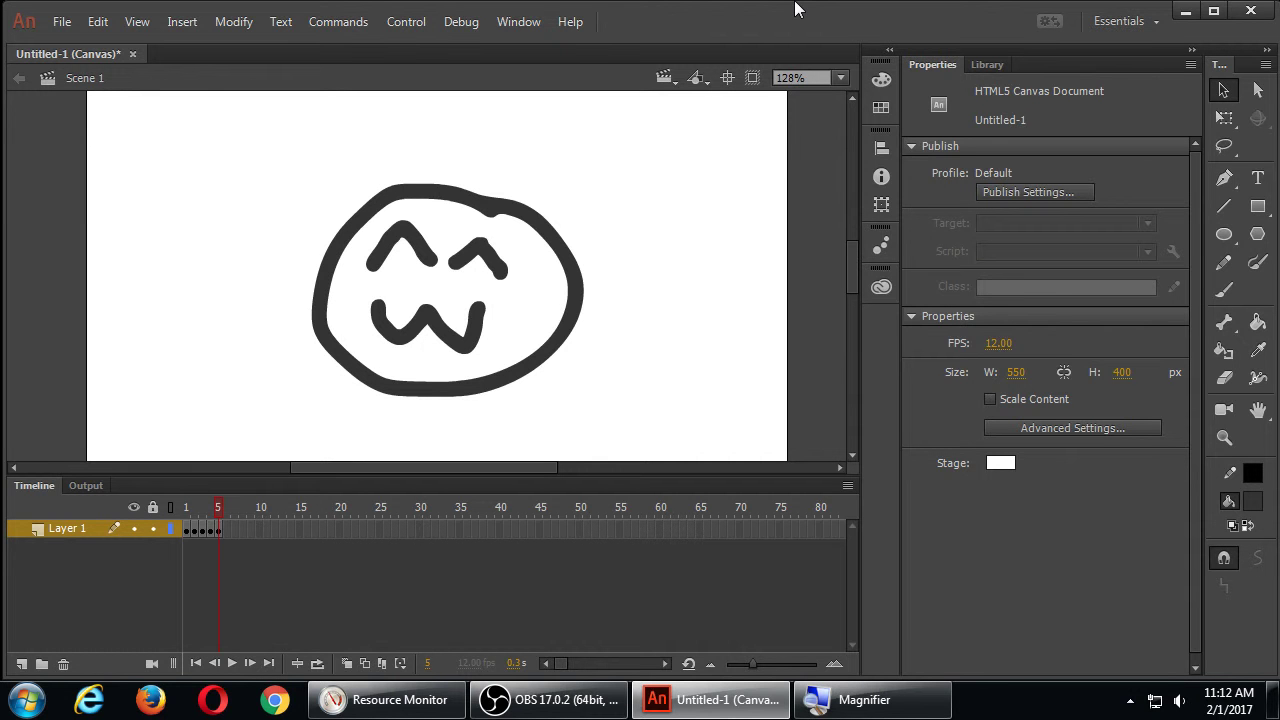
- Save the document to the Desktop as an Animate Document (*.fla) named practice-01
{"action": "left_click", "coordinate": [62, 24]}
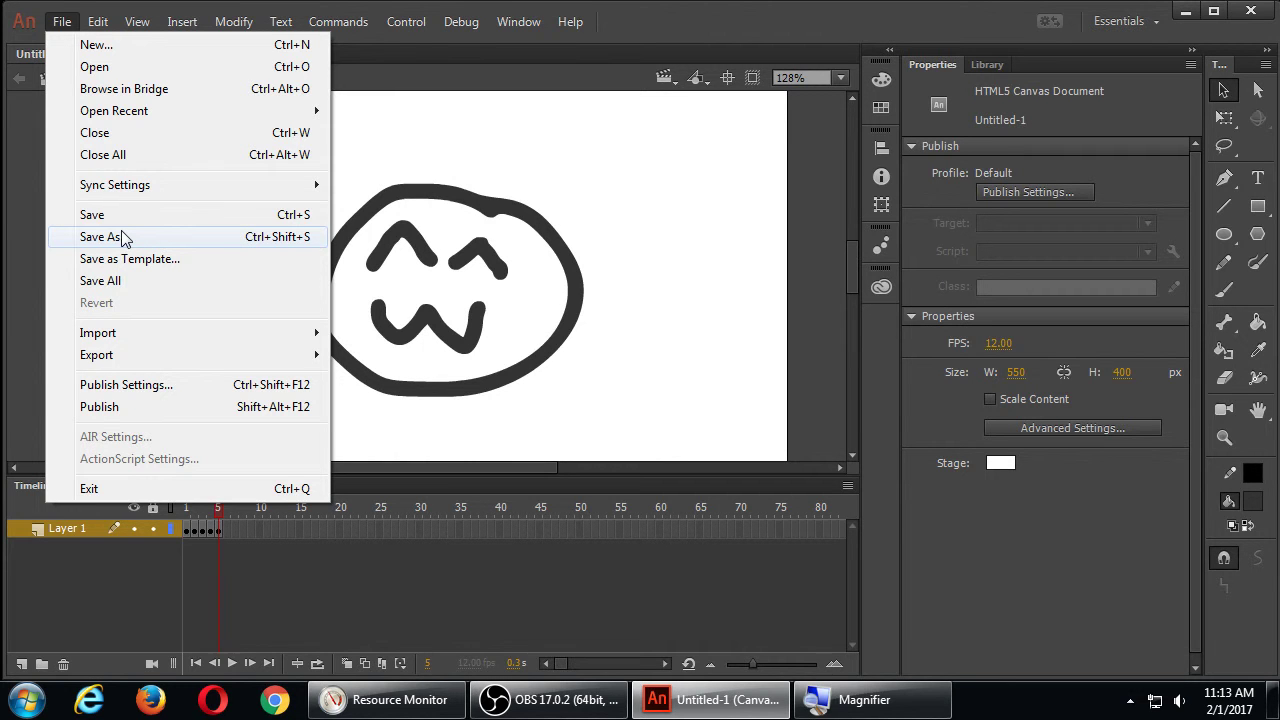
{"action": "left_click", "coordinate": [108, 236]}
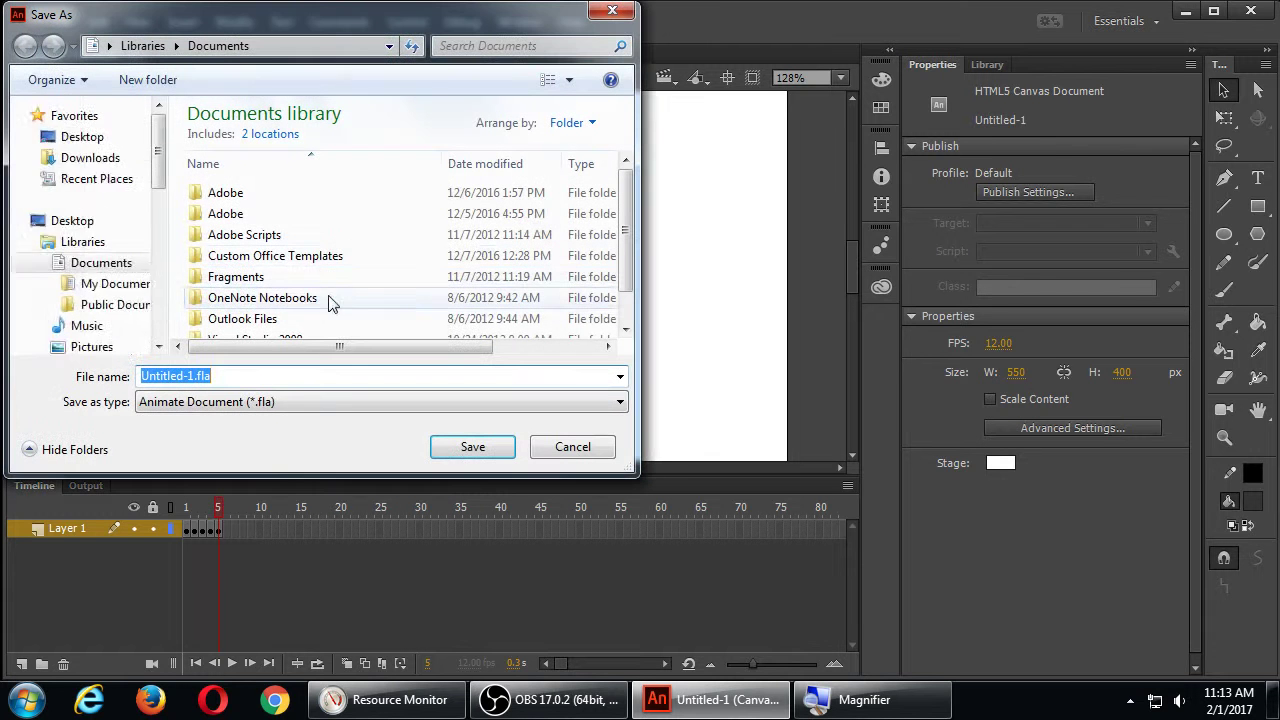
{"action": "scroll", "coordinate": [150, 220], "scroll_direction": "down", "scroll_amount": 5}
{"action": "scroll", "coordinate": [163, 133], "scroll_direction": "up", "scroll_amount": 5}
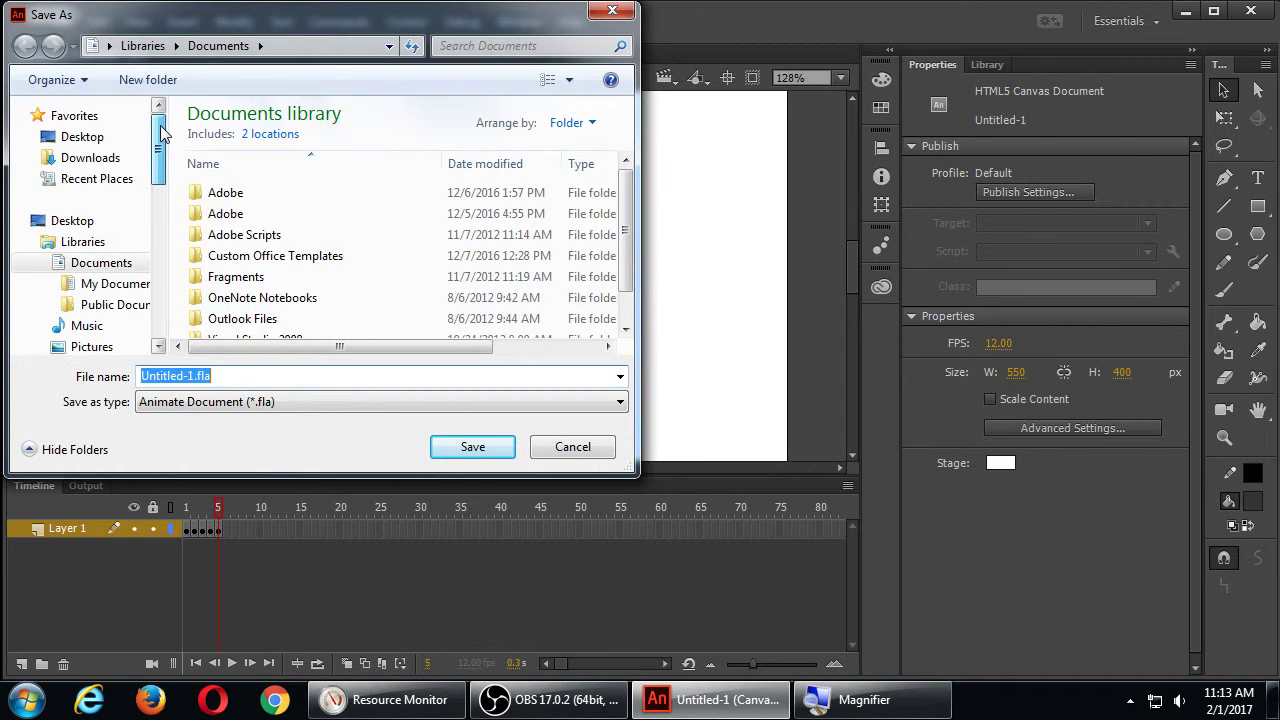
{"action": "left_click", "coordinate": [70, 140]}
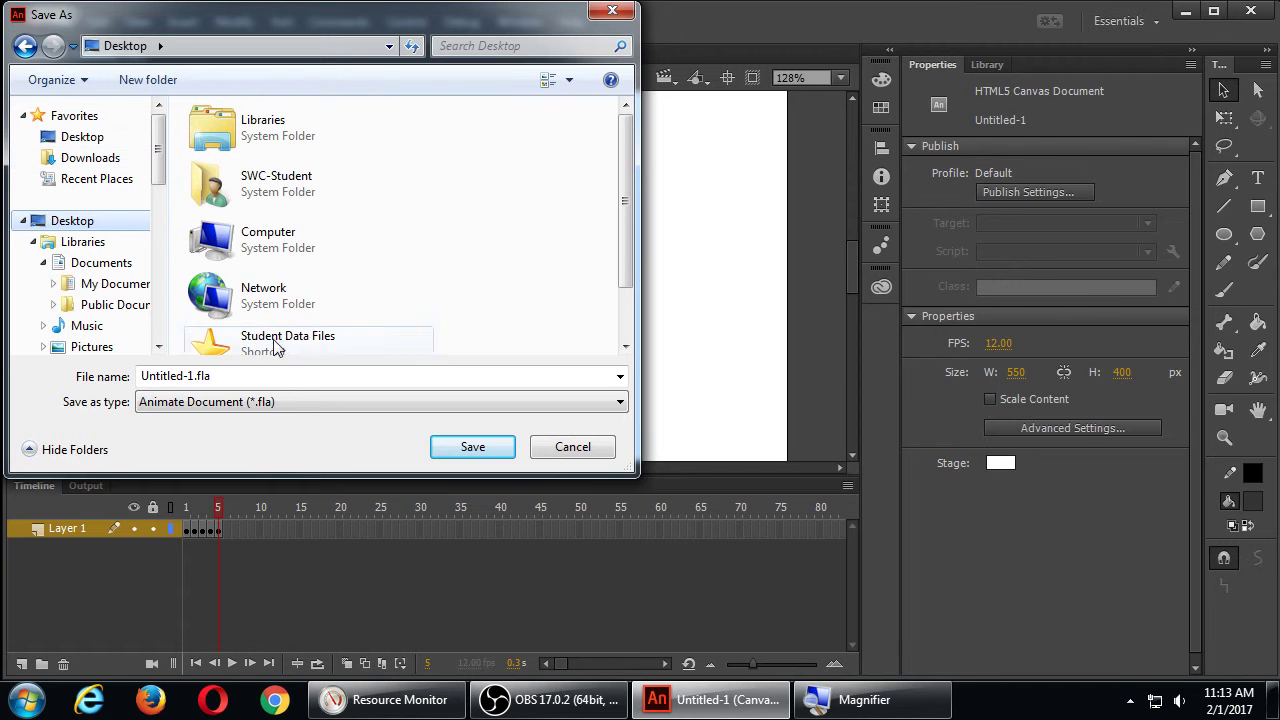
{"action": "left_click", "coordinate": [275, 374]}
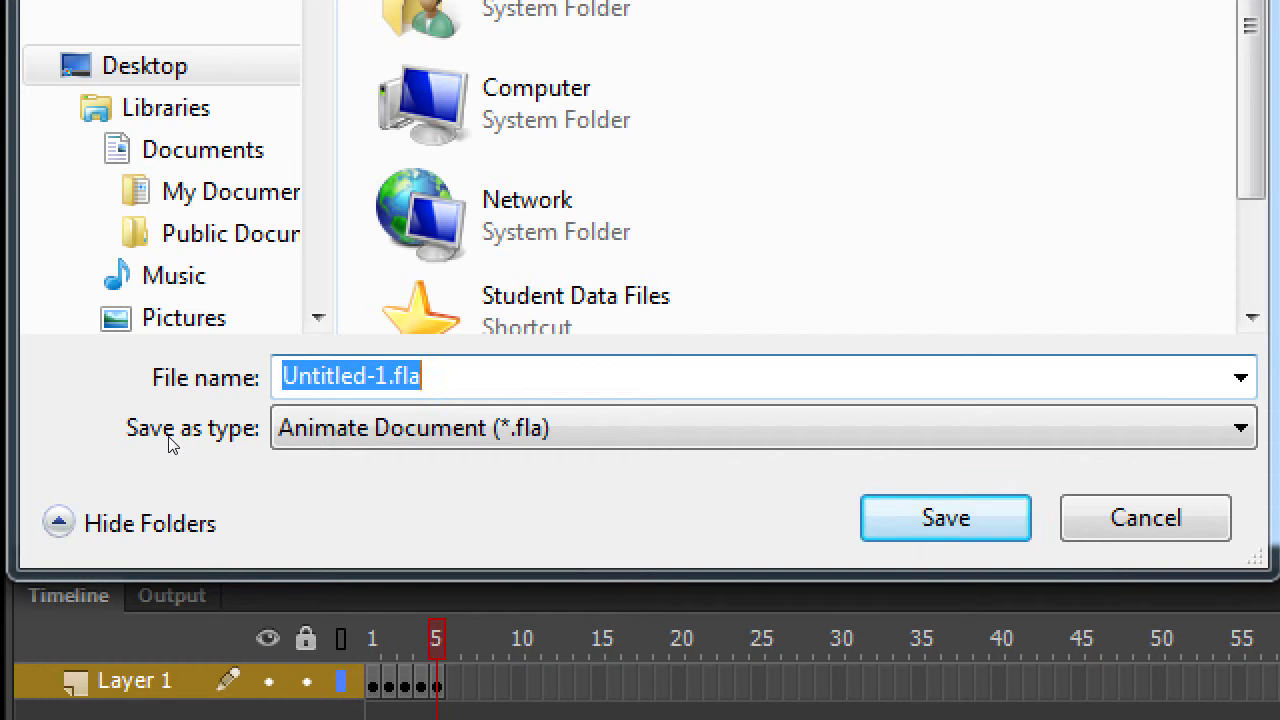
{"action": "type", "text": "practice"}
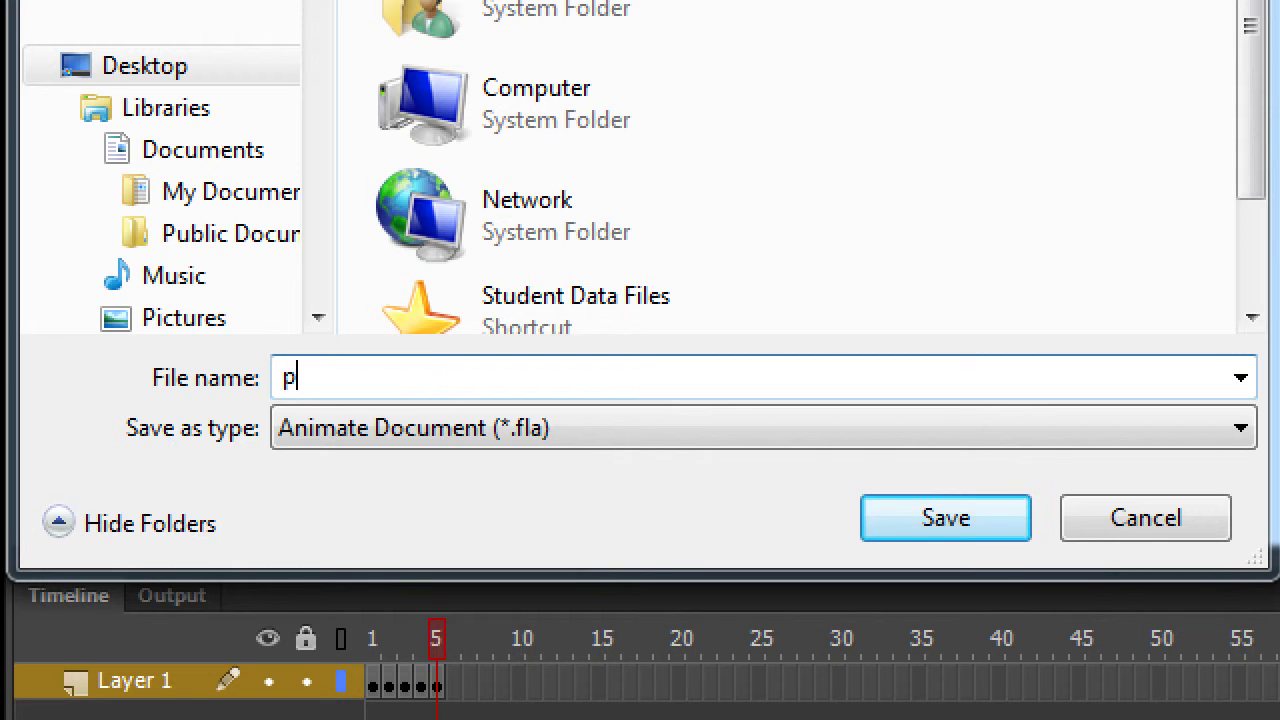
{"action": "type", "text": "-01"}
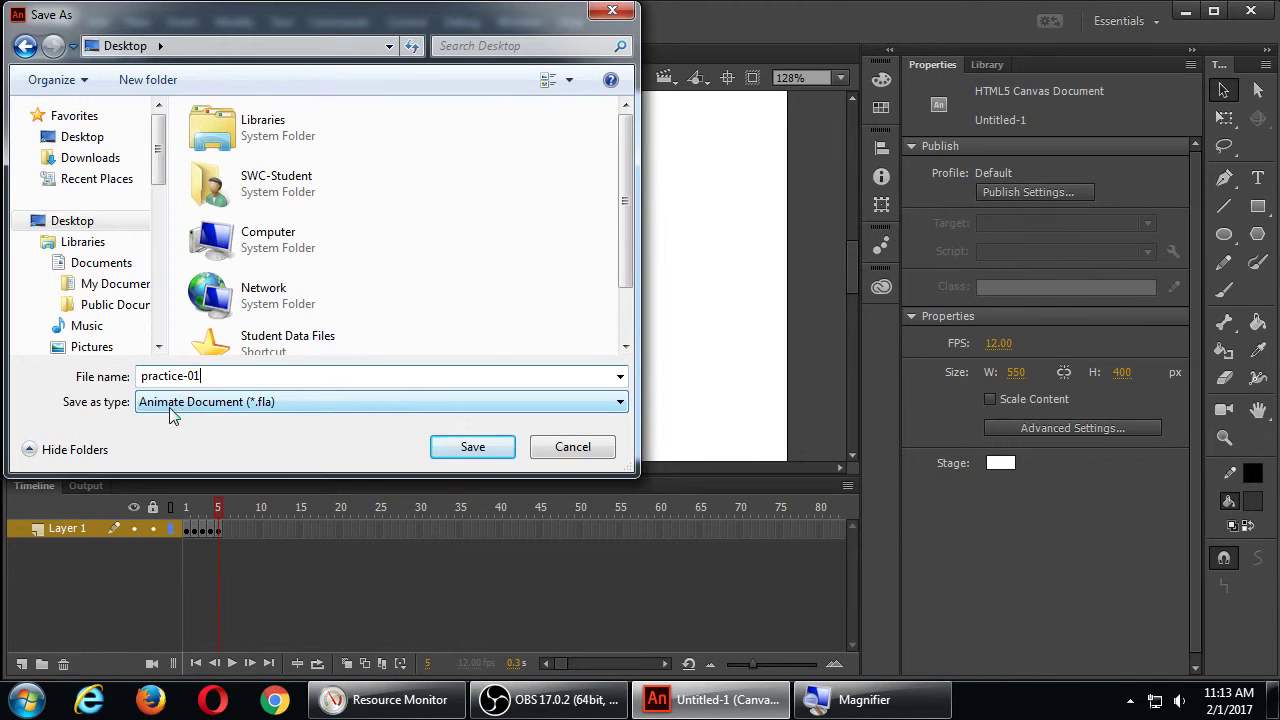
{"action": "left_click", "coordinate": [468, 450]}
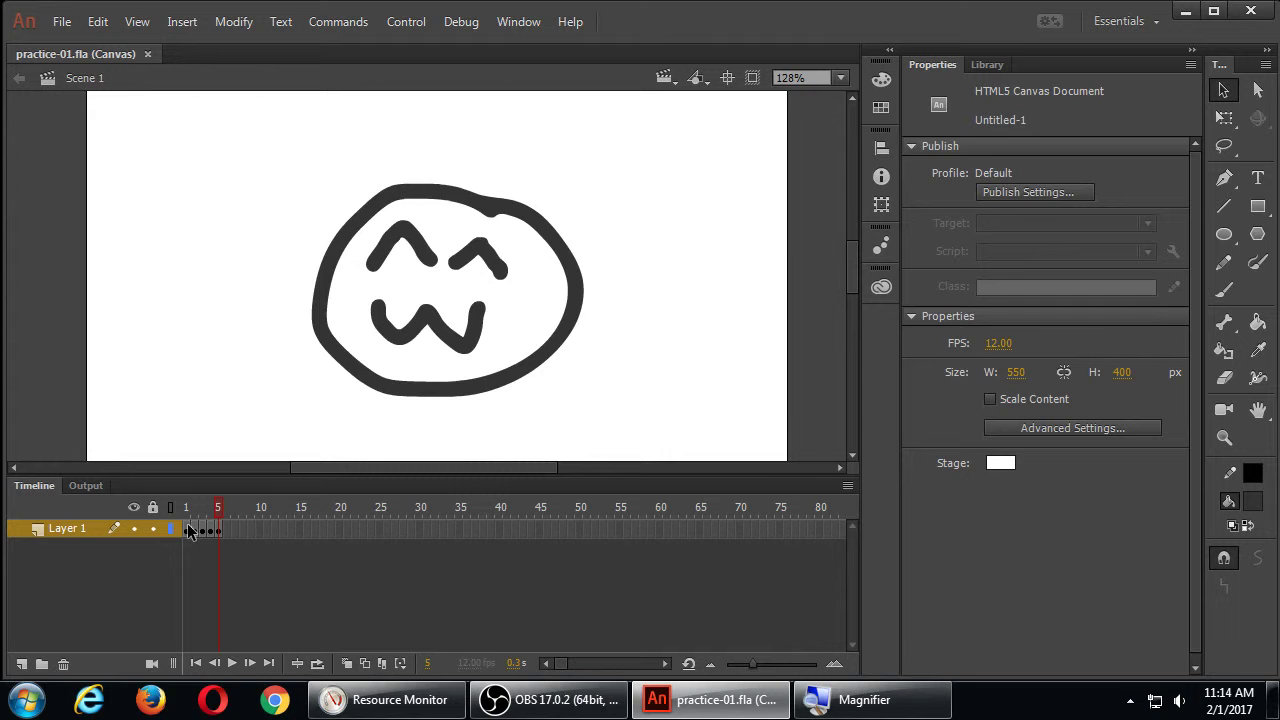
- Remove the first frame from Layer 1 with Remove Frames
{"action": "right_click", "coordinate": [188, 528]}
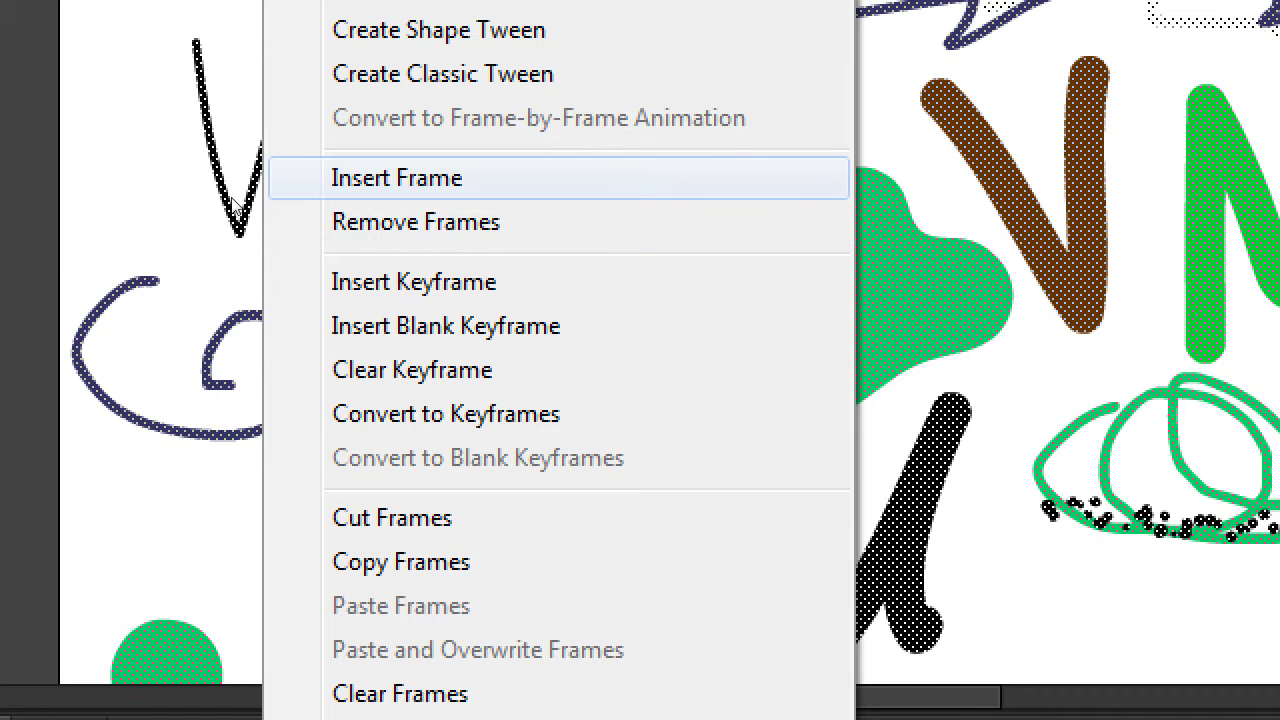
{"action": "left_click", "coordinate": [264, 231]}
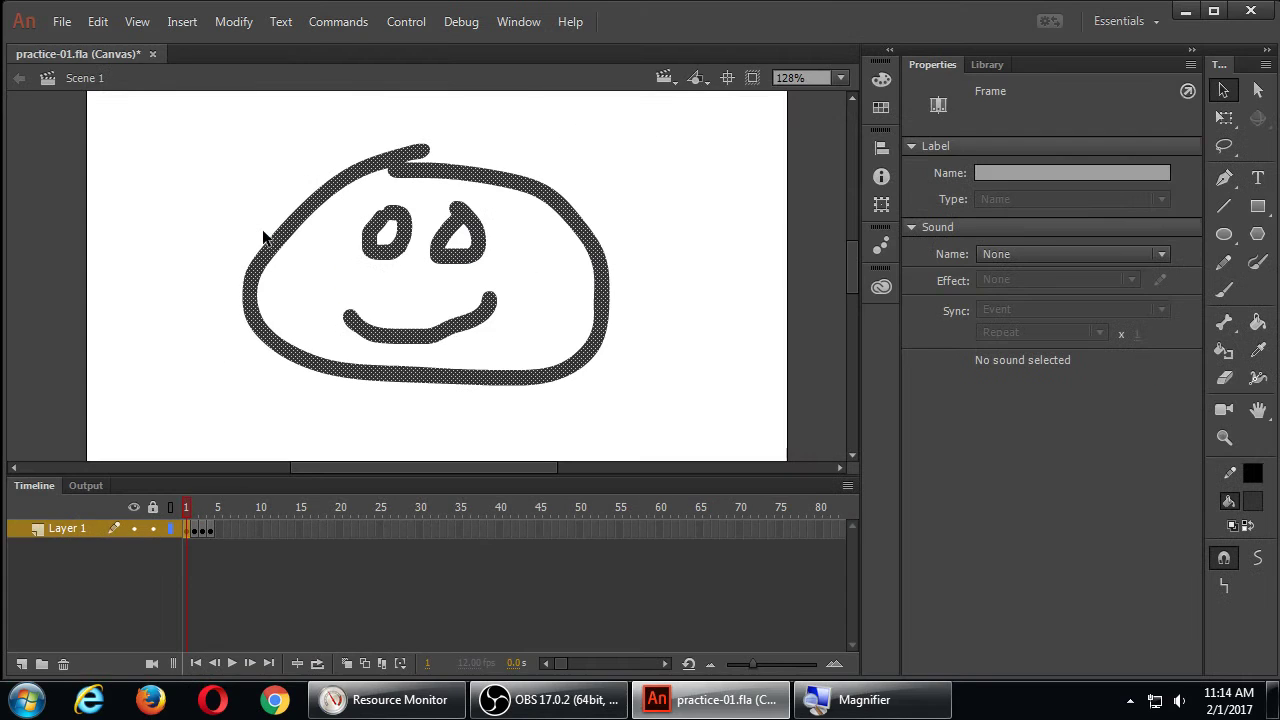
{"action": "mouse_move", "coordinate": [184, 511]}
{"action": "left_mouse_down"}
{"action": "mouse_move", "coordinate": [226, 507]}
{"action": "mouse_move", "coordinate": [177, 504]}
{"action": "left_mouse_up"}
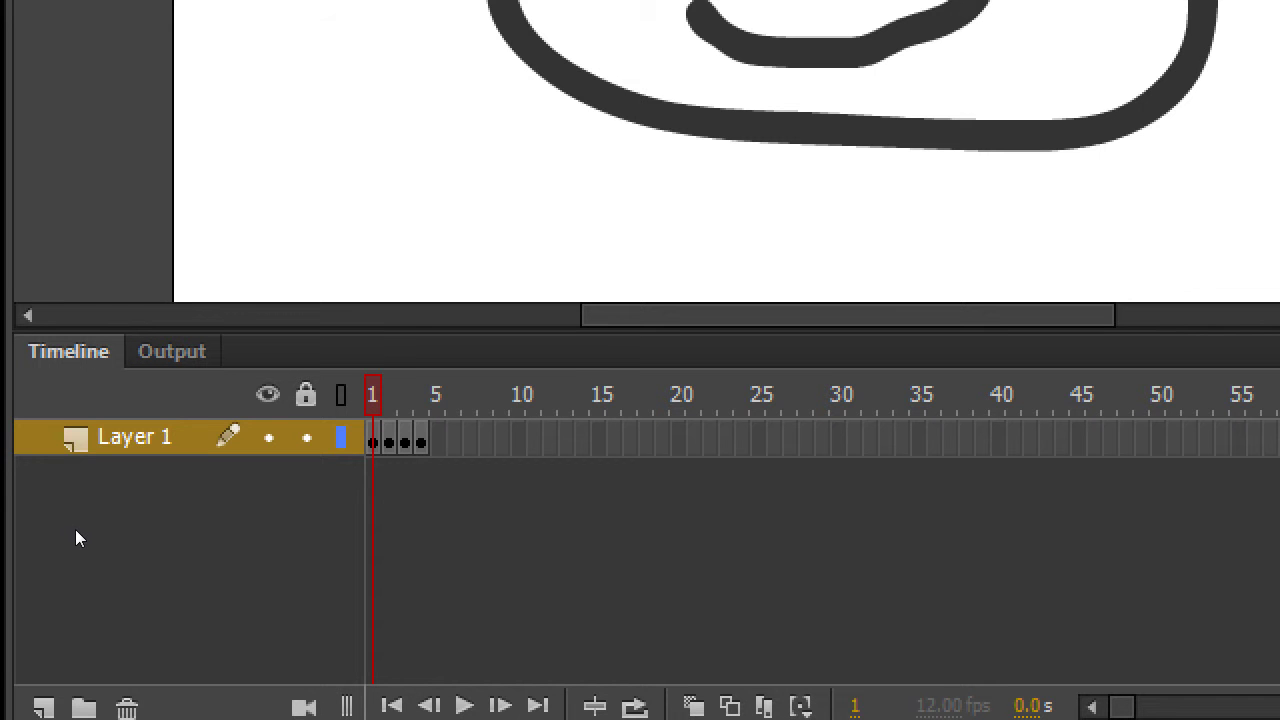
- Rename Layer 1 to face1
{"action": "double_click", "coordinate": [135, 437]}
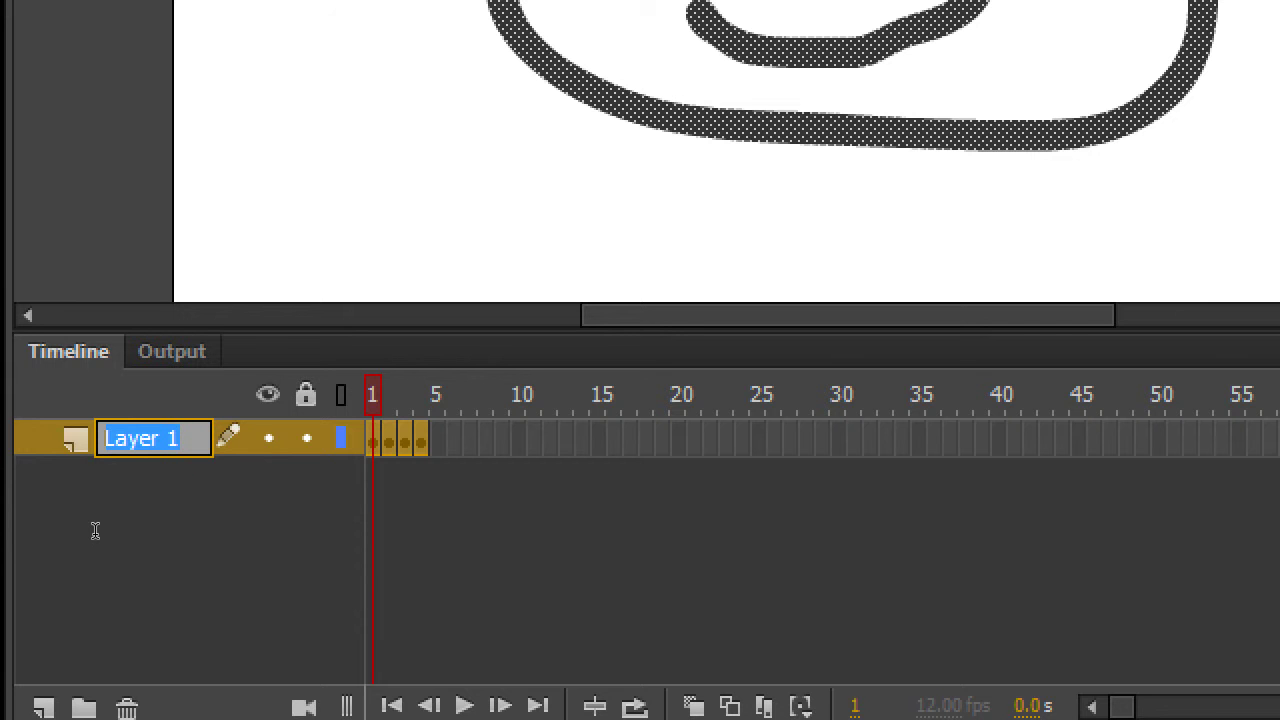
{"action": "type", "text": "face1"}
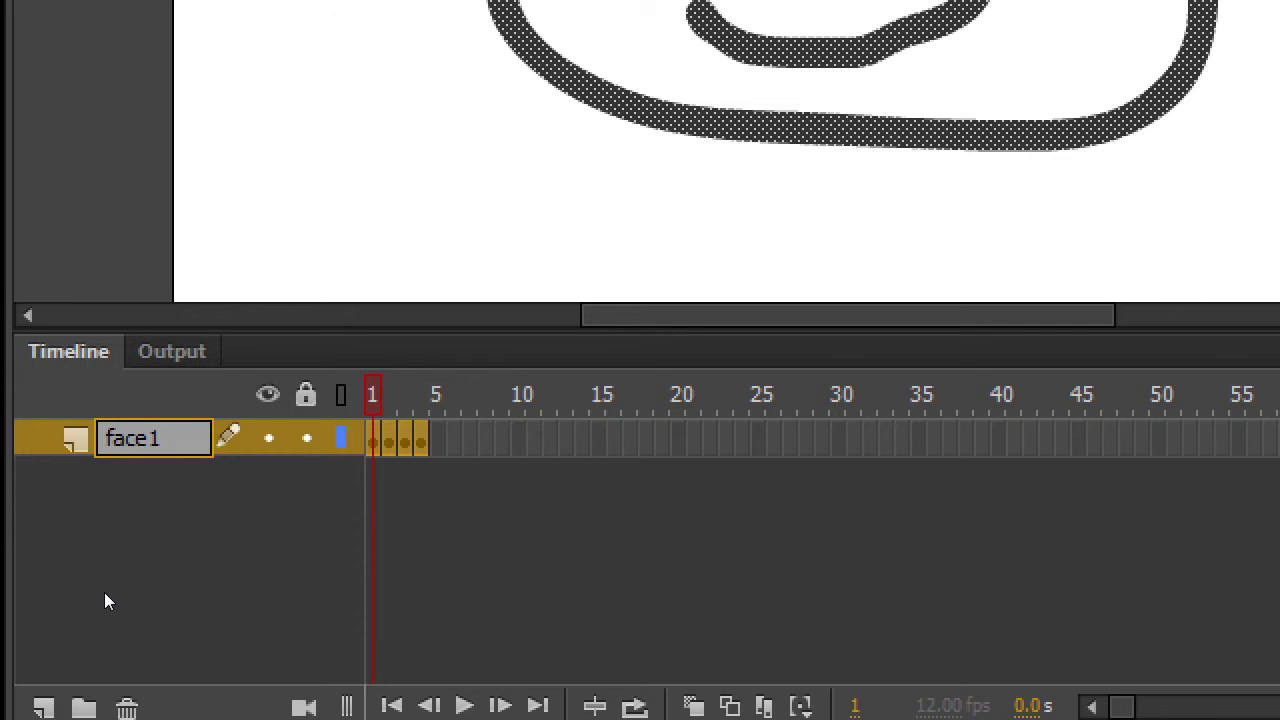
{"action": "key", "text": "Return"}
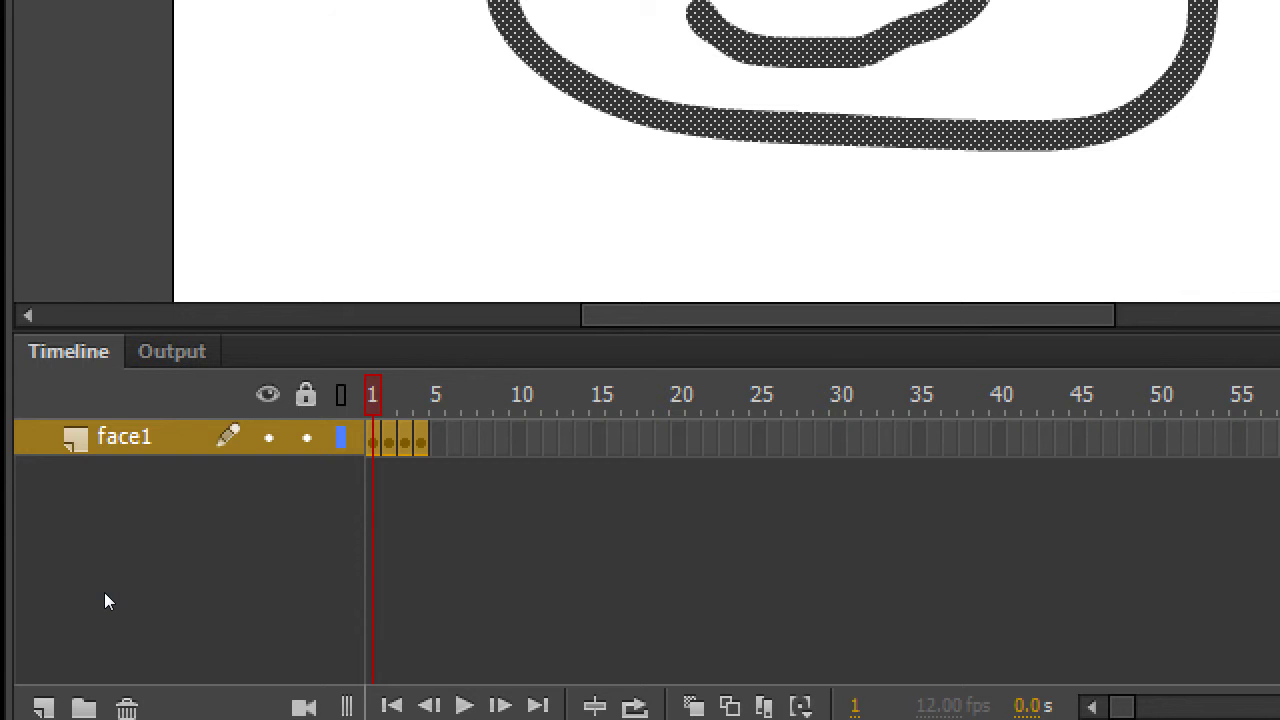
{"action": "left_click", "coordinate": [91, 582]}
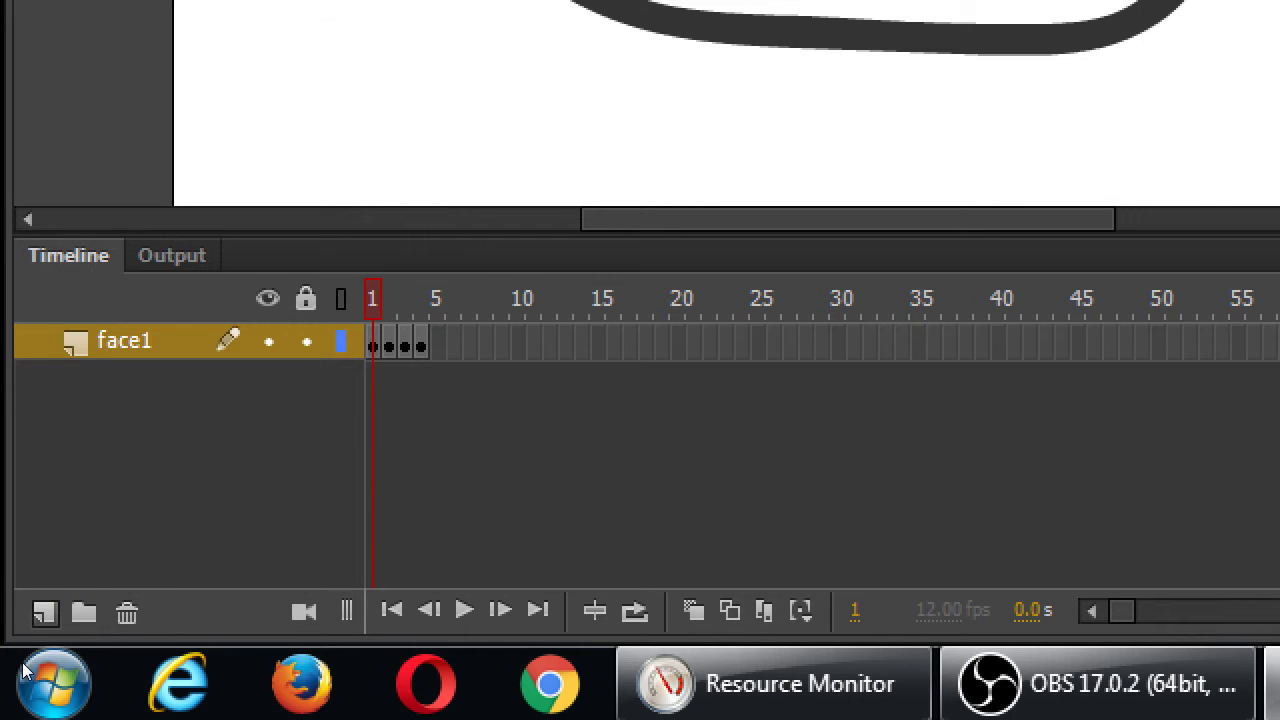
- Add a new layer above face1 and name it face2
{"action": "left_click", "coordinate": [44, 612]}
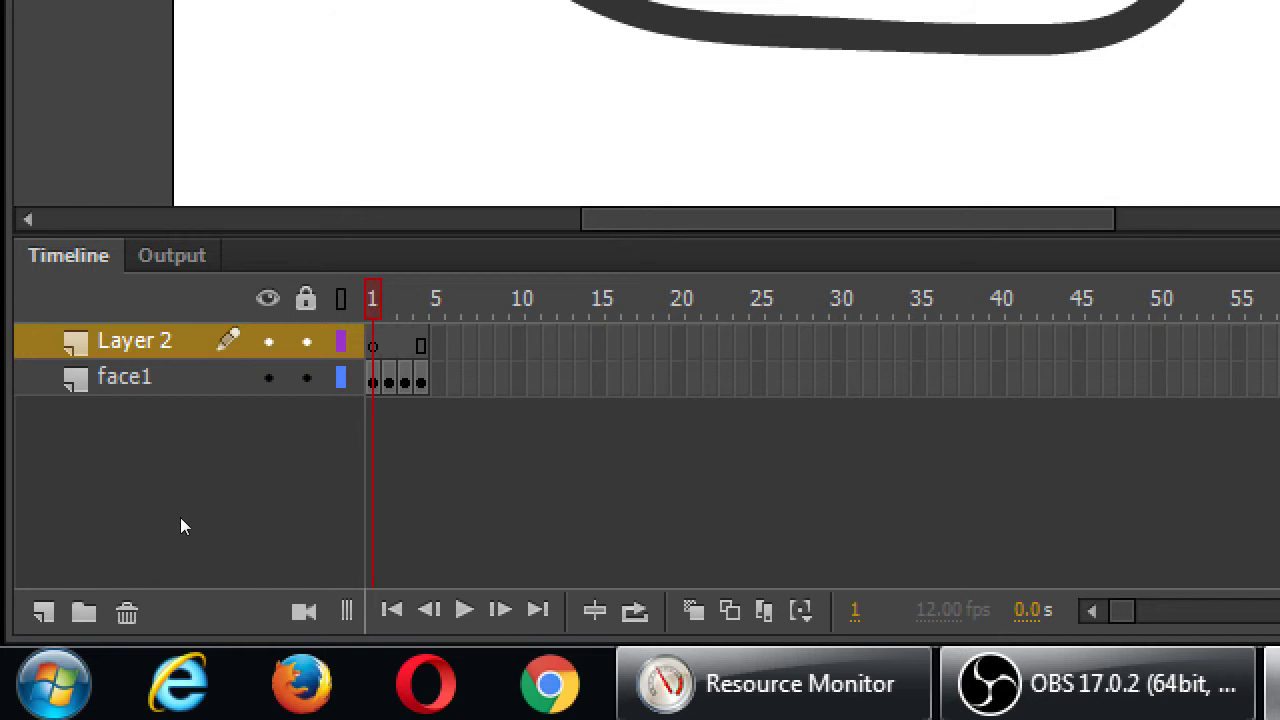
{"action": "key", "text": "Return"}
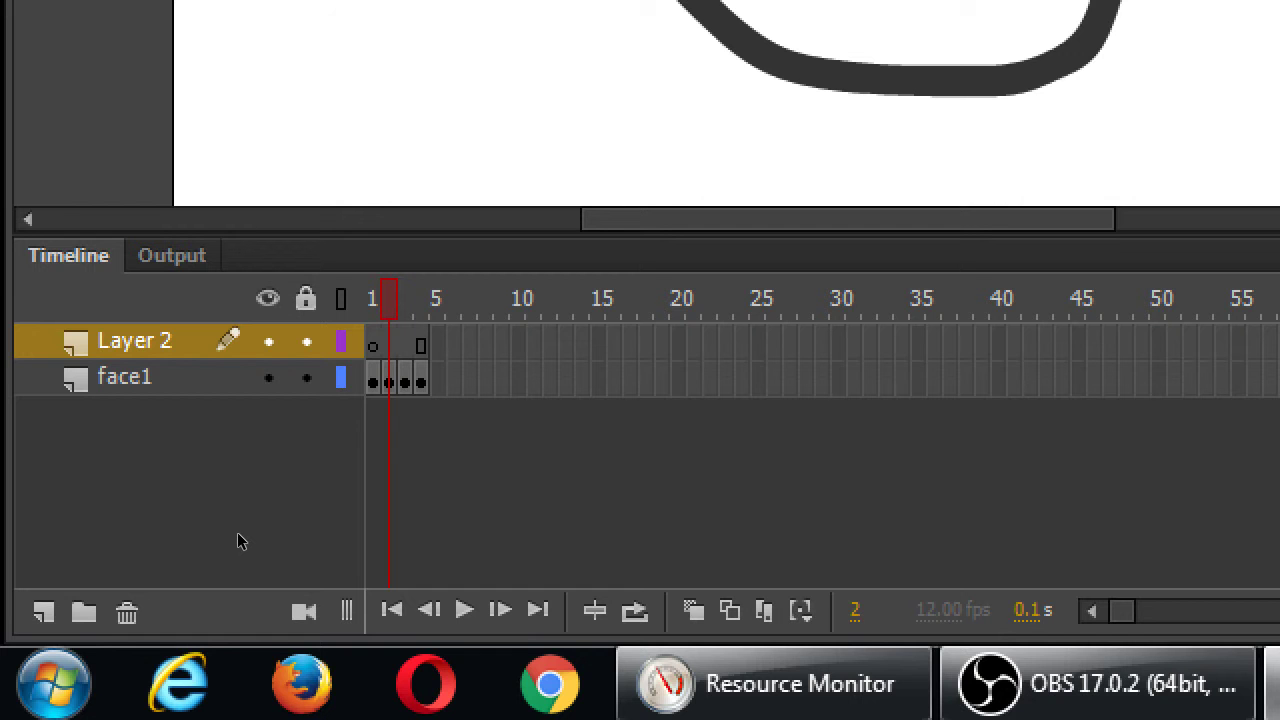
{"action": "key", "text": "comma"}
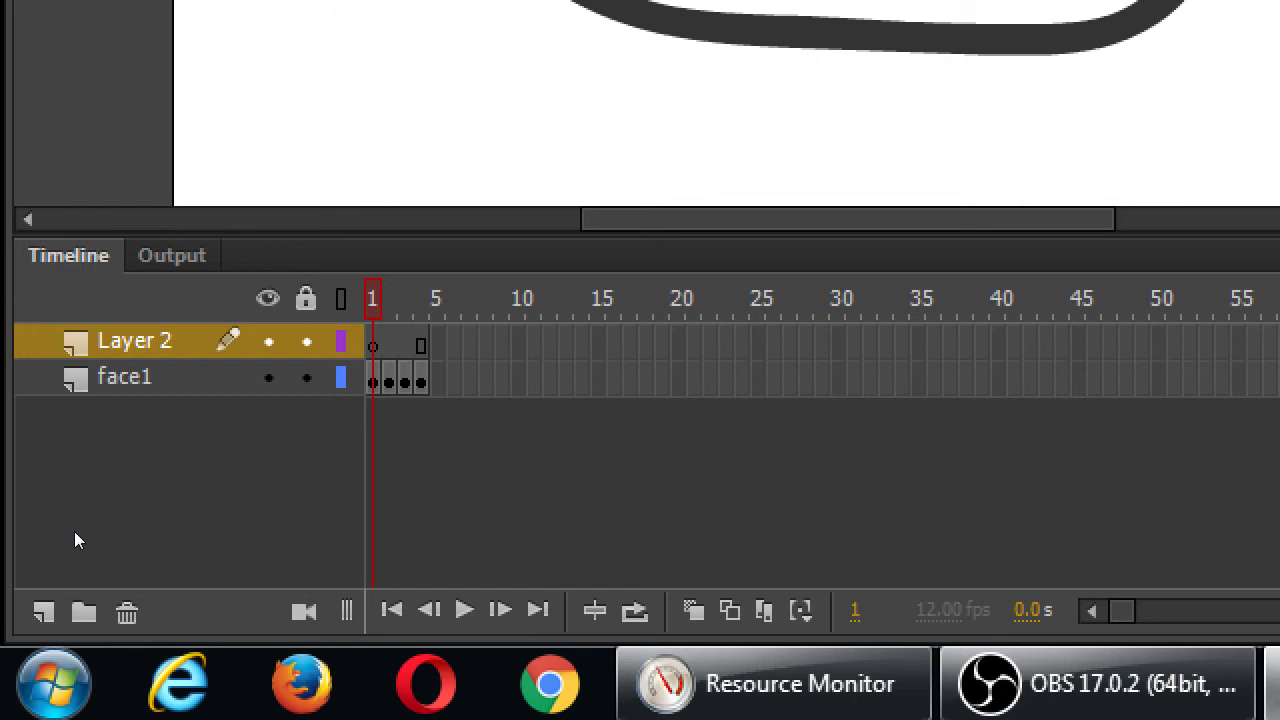
{"action": "double_click", "coordinate": [135, 341]}
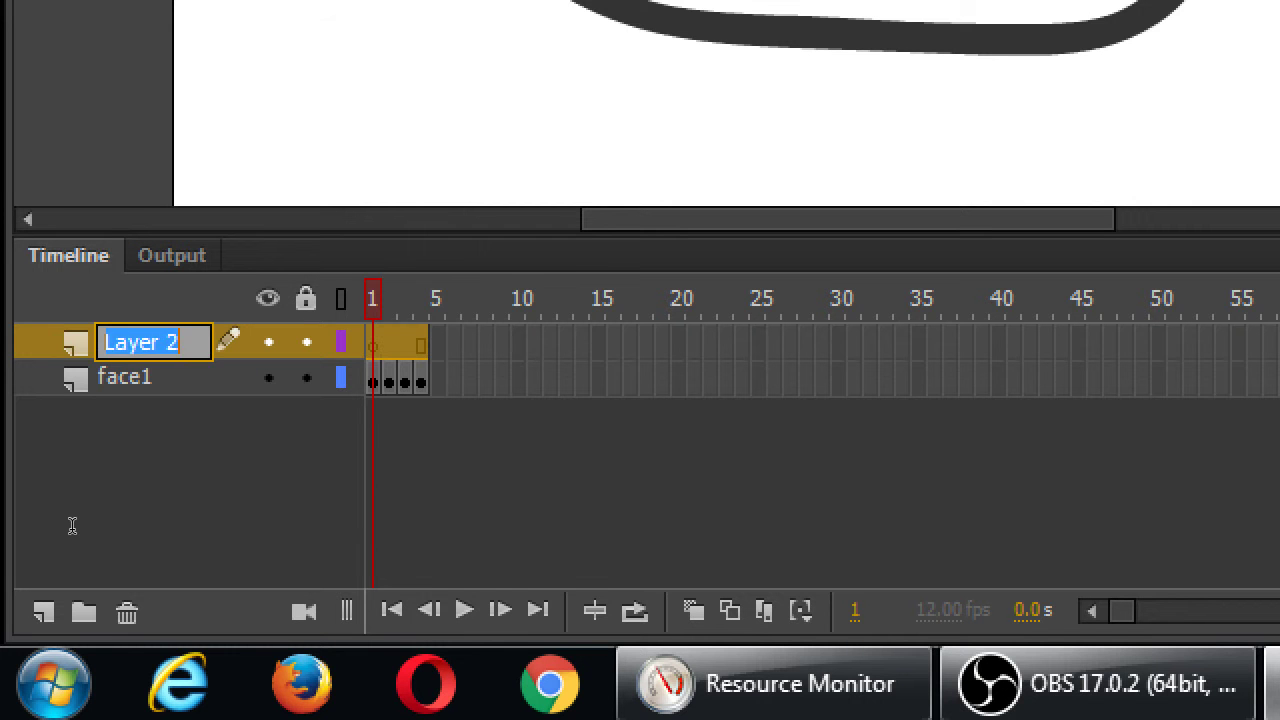
{"action": "type", "text": "face2"}
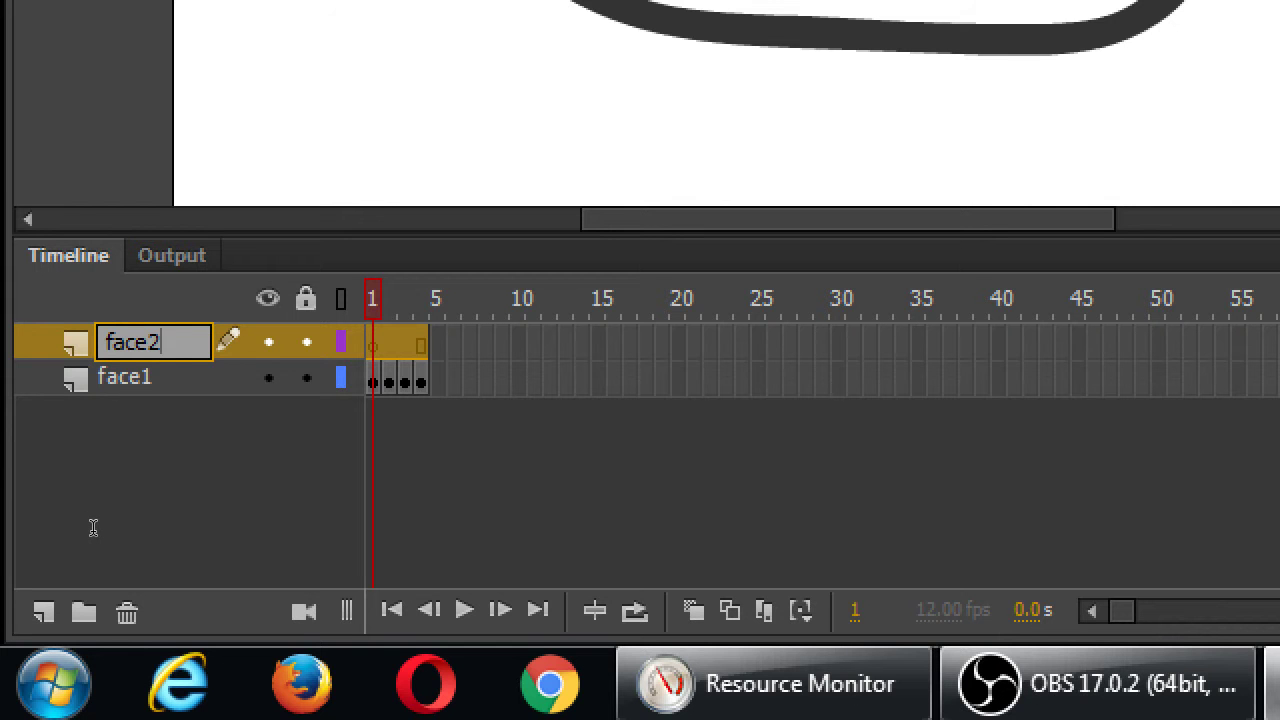
{"action": "key", "text": "Return"}
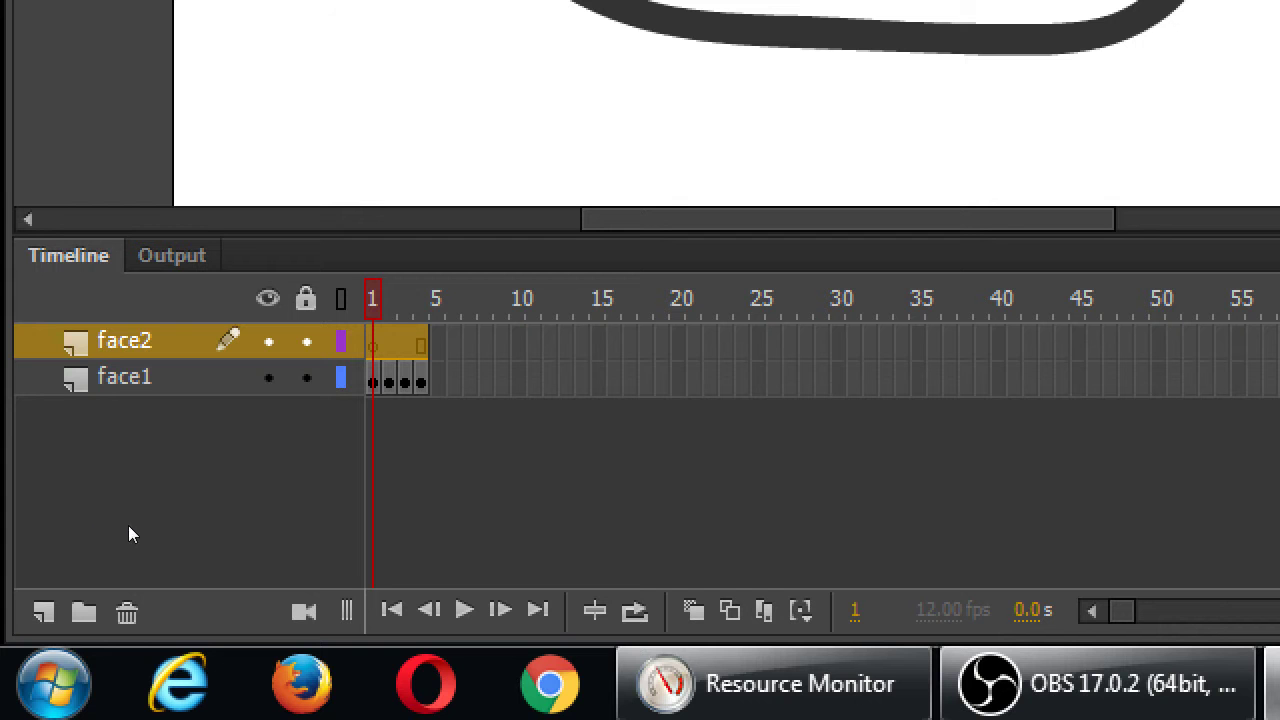
- Hide the face1 layer and make face2 the active layer
{"action": "left_click", "coordinate": [187, 530]}
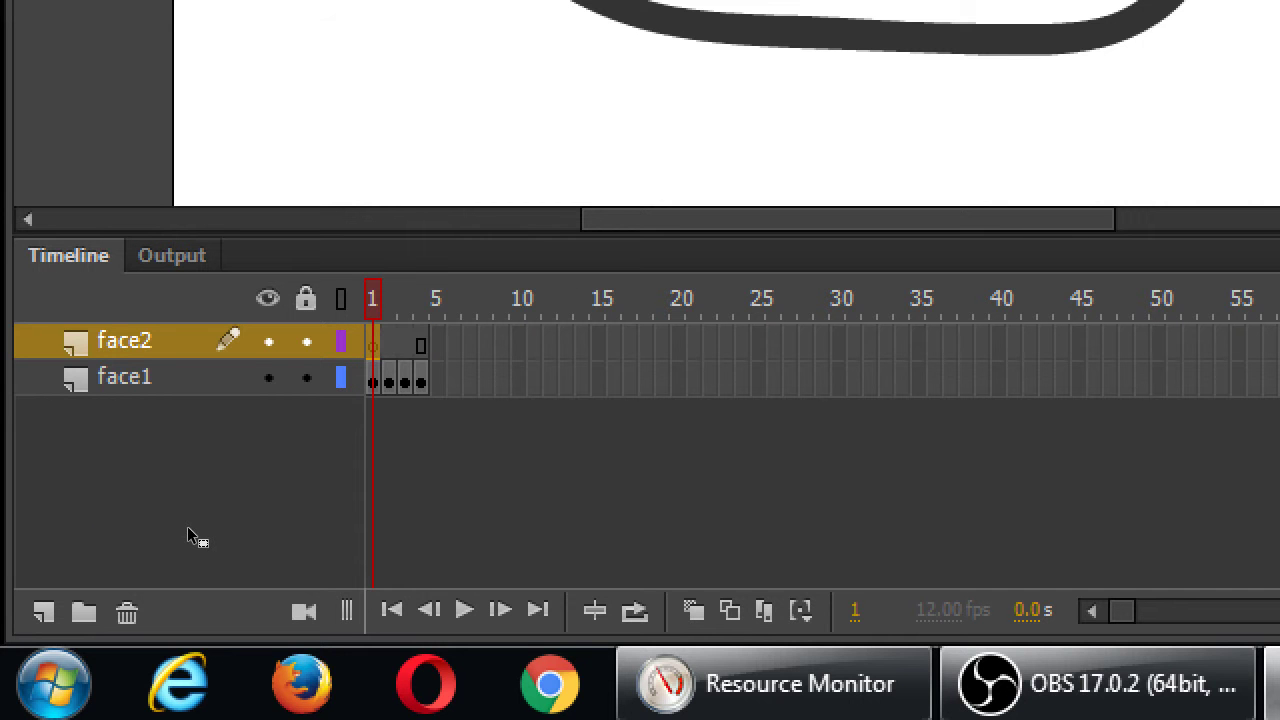
{"action": "key", "text": "super+minus"}
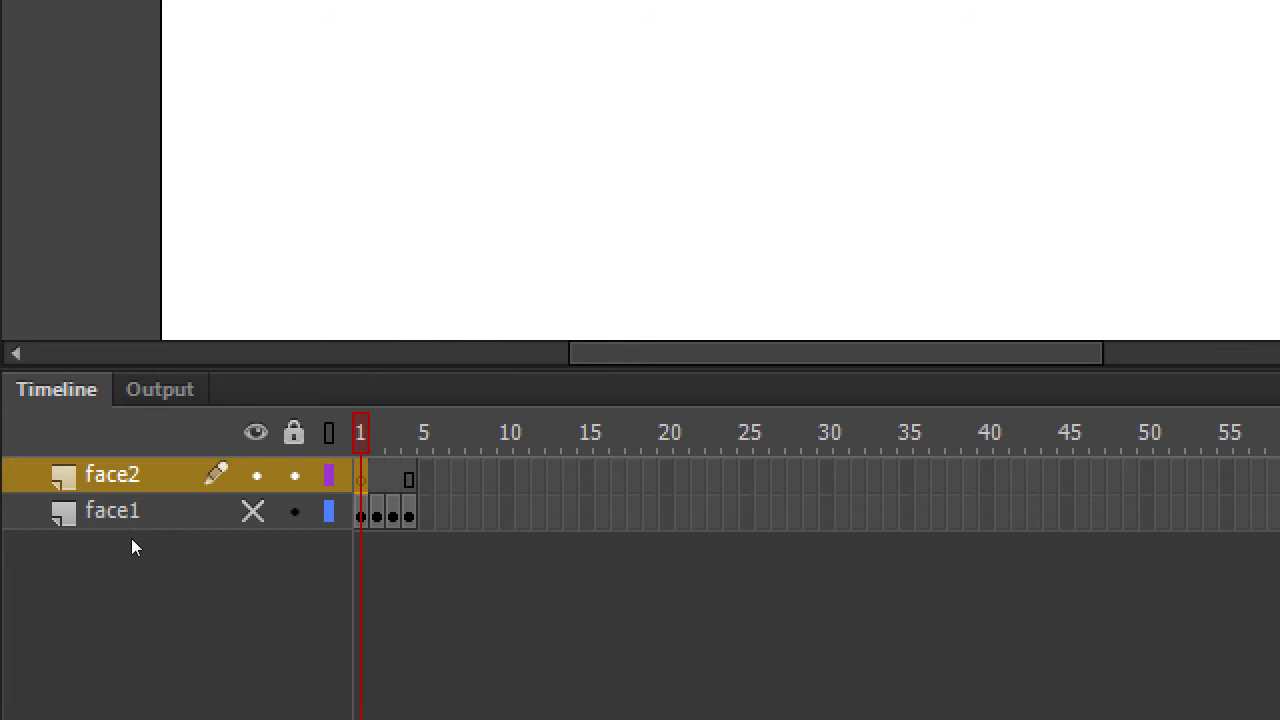
{"action": "left_click", "coordinate": [125, 605]}
{"action": "key", "text": "super"}
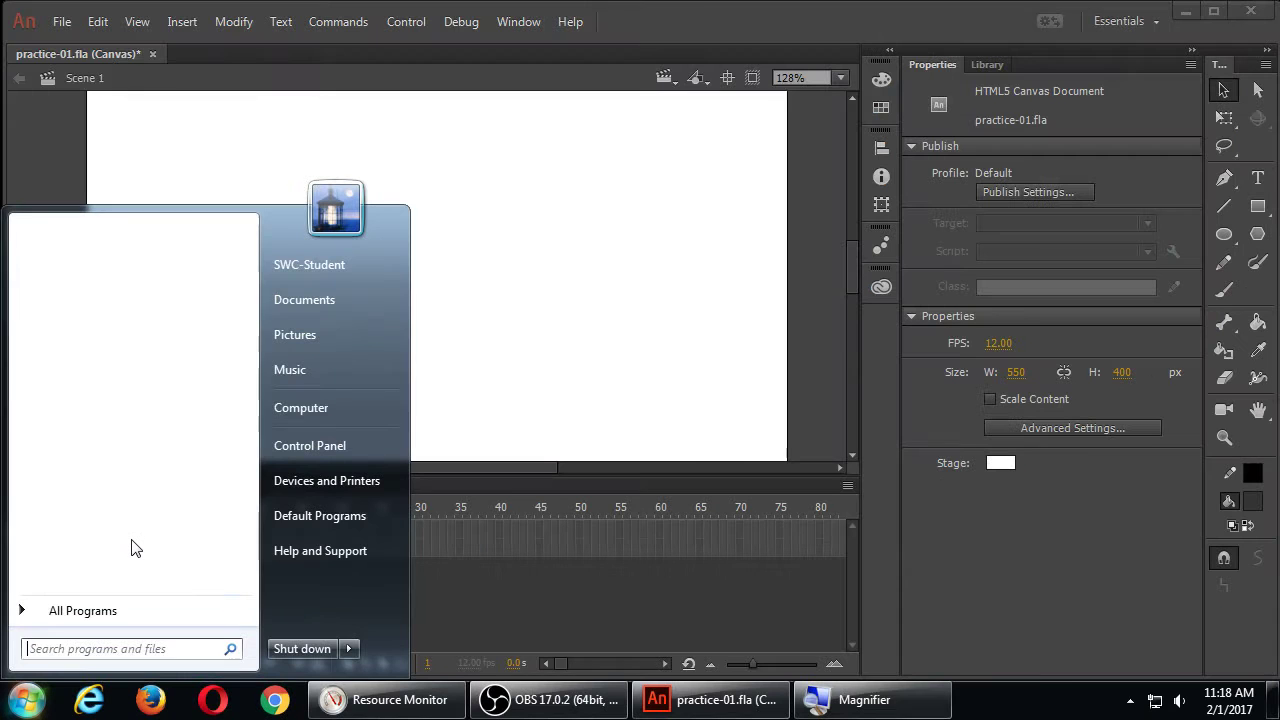
{"action": "left_click", "coordinate": [649, 21]}
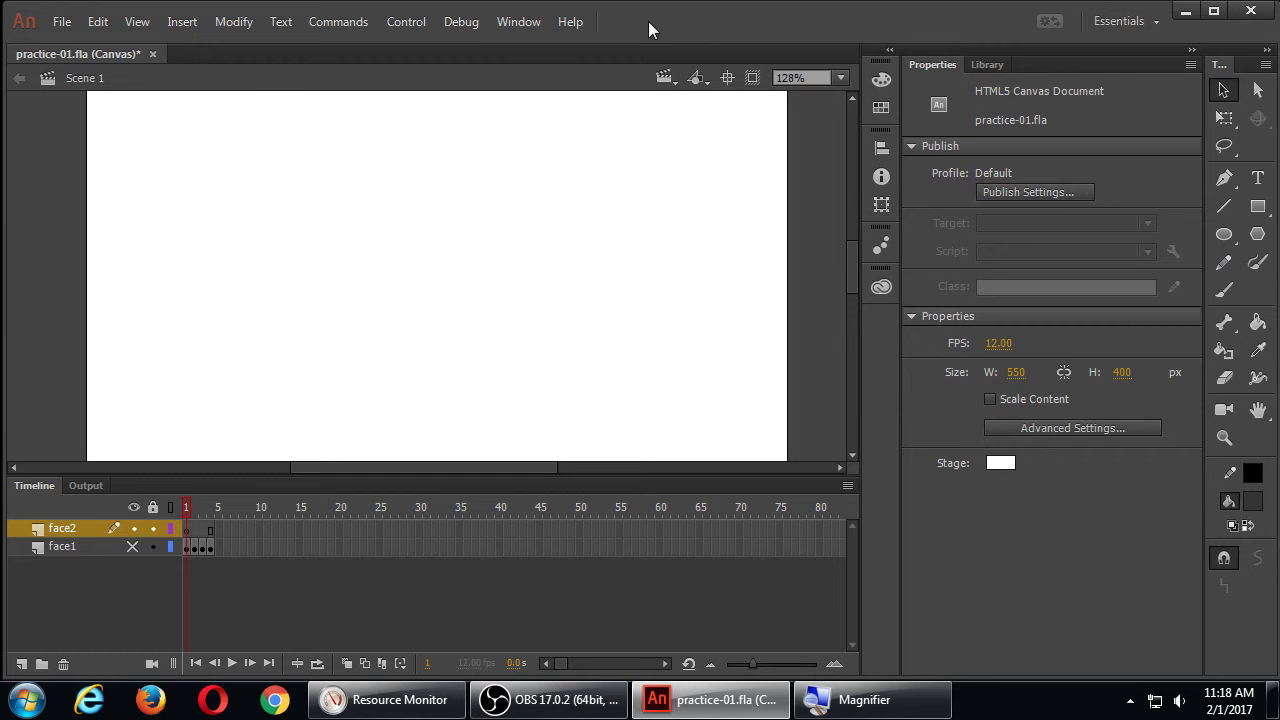
{"action": "left_click", "coordinate": [86, 522]}
{"action": "left_click", "coordinate": [86, 540]}
{"action": "left_click", "coordinate": [80, 528]}
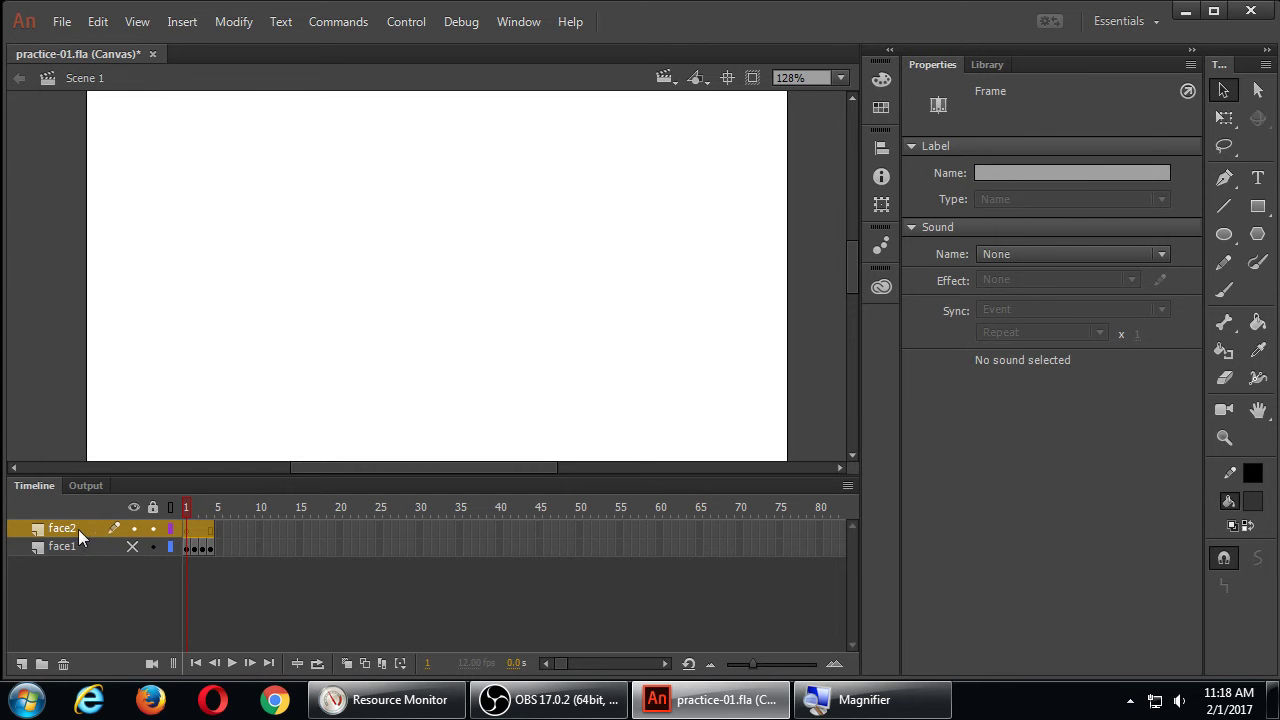
- Paint a round smiley face with two eyes and a smiling mouth on frame 1 of face2 using the Brush tool
{"action": "left_click_drag", "start_coordinate": [180, 530], "coordinate": [186, 532]}
{"action": "key", "text": "b"}
{"action": "mouse_move", "coordinate": [485, 140]}
{"action": "left_mouse_down"}
{"action": "mouse_move", "coordinate": [394, 143]}
{"action": "mouse_move", "coordinate": [372, 358]}
{"action": "mouse_move", "coordinate": [555, 213]}
{"action": "mouse_move", "coordinate": [475, 134]}
{"action": "left_mouse_up"}
{"action": "left_click_drag", "start_coordinate": [385, 208], "coordinate": [400, 210]}
{"action": "mouse_move", "coordinate": [478, 210]}
{"action": "left_mouse_down"}
{"action": "mouse_move", "coordinate": [455, 228]}
{"action": "mouse_move", "coordinate": [458, 214]}
{"action": "left_mouse_up"}
{"action": "left_click_drag", "start_coordinate": [360, 278], "coordinate": [465, 289]}
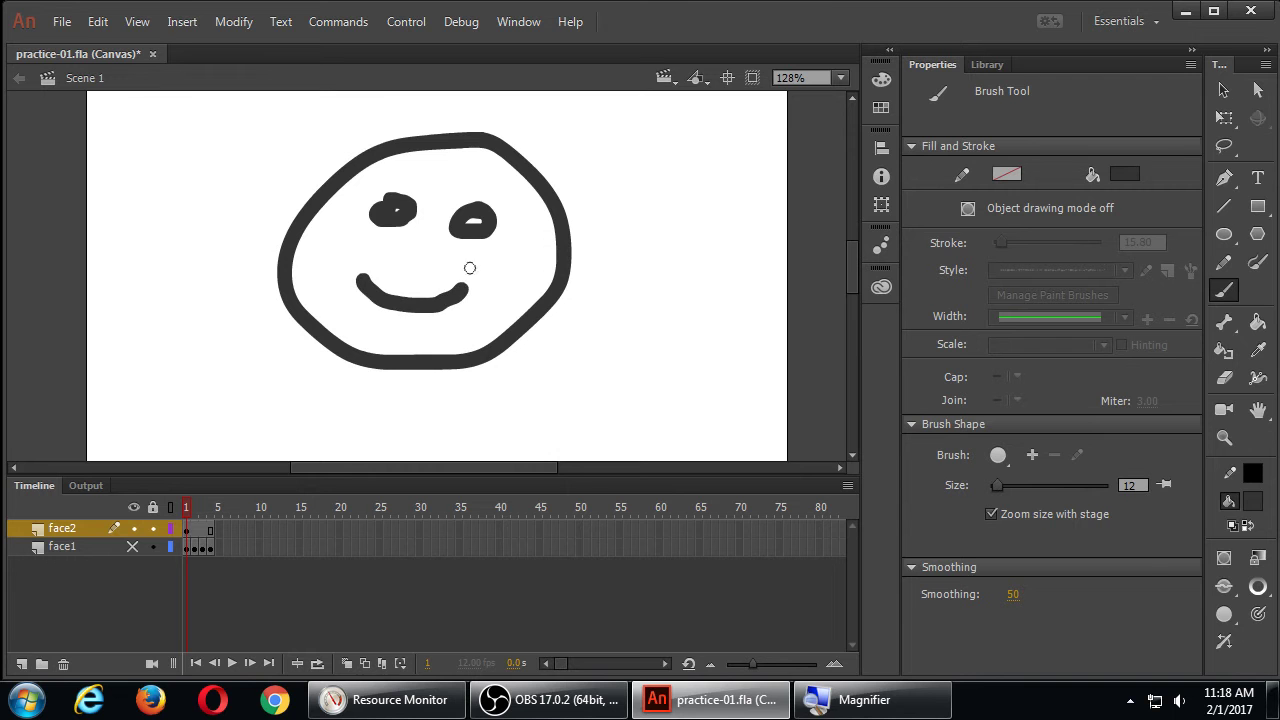
- Insert a keyframe at frame 2 of the face2 layer
{"action": "left_click", "coordinate": [203, 527]}
{"action": "key", "text": "F5"}
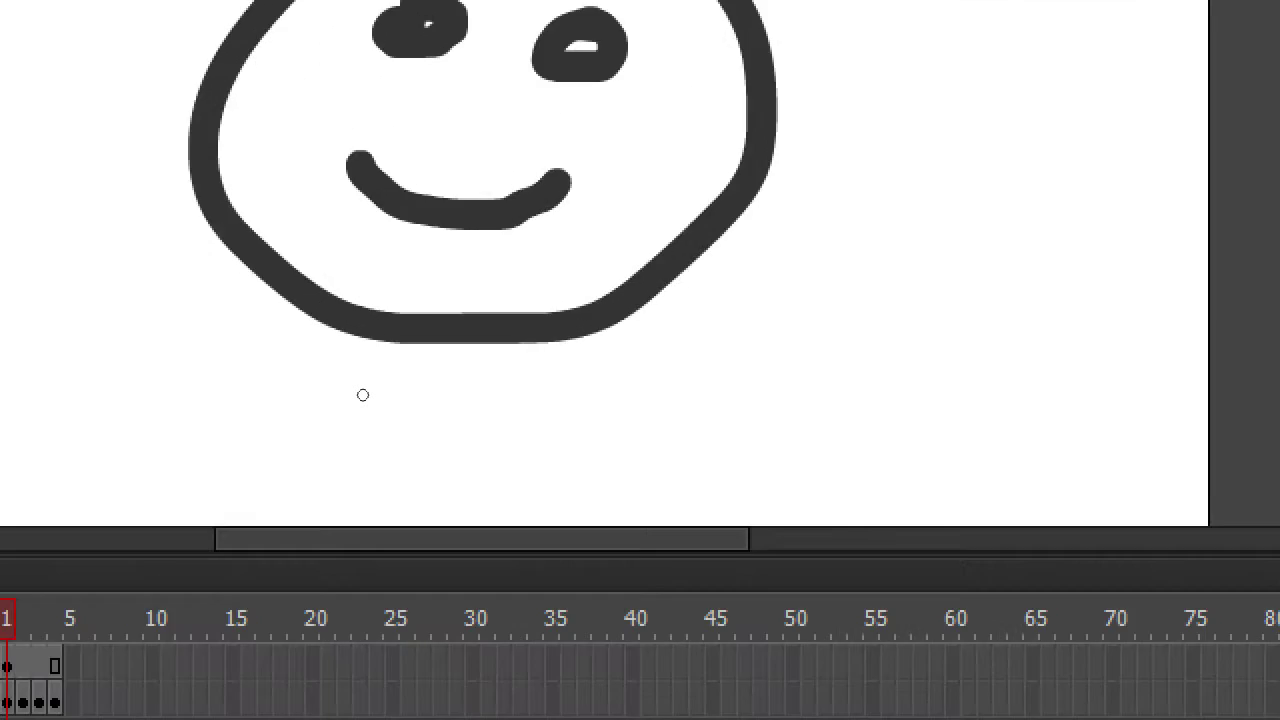
{"action": "key", "text": "period"}
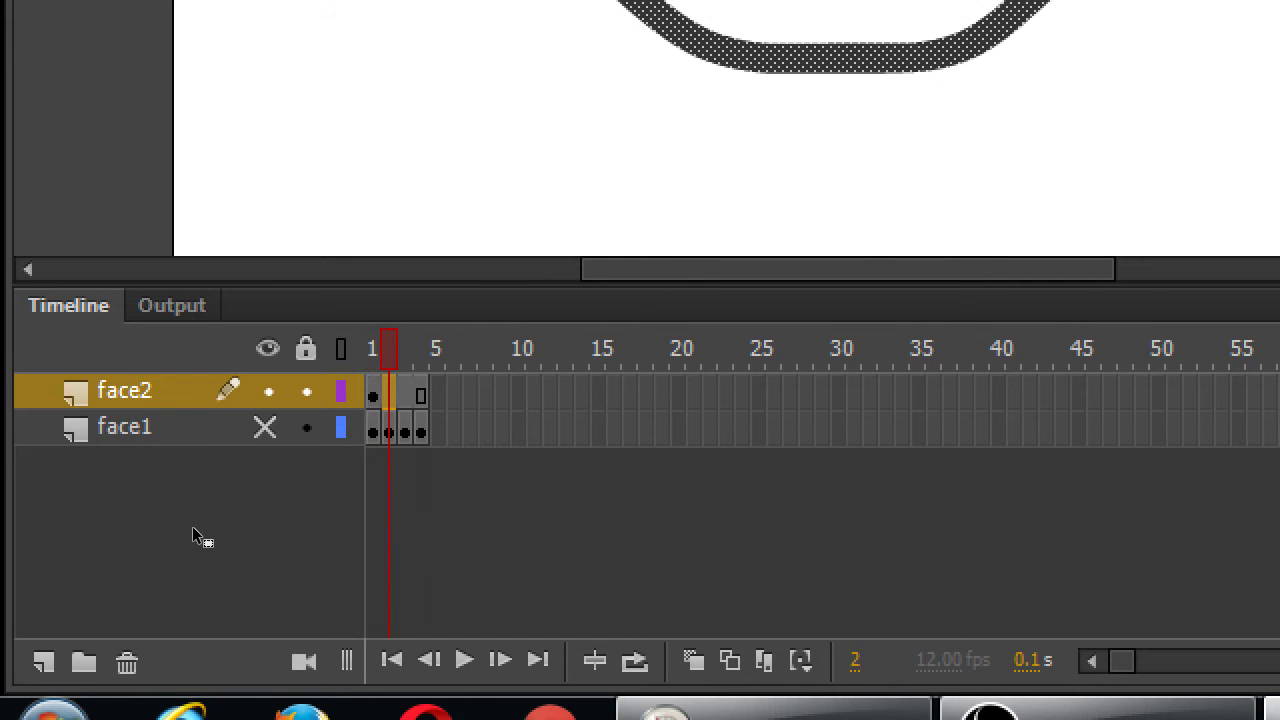
{"action": "key", "text": "shift+F10"}
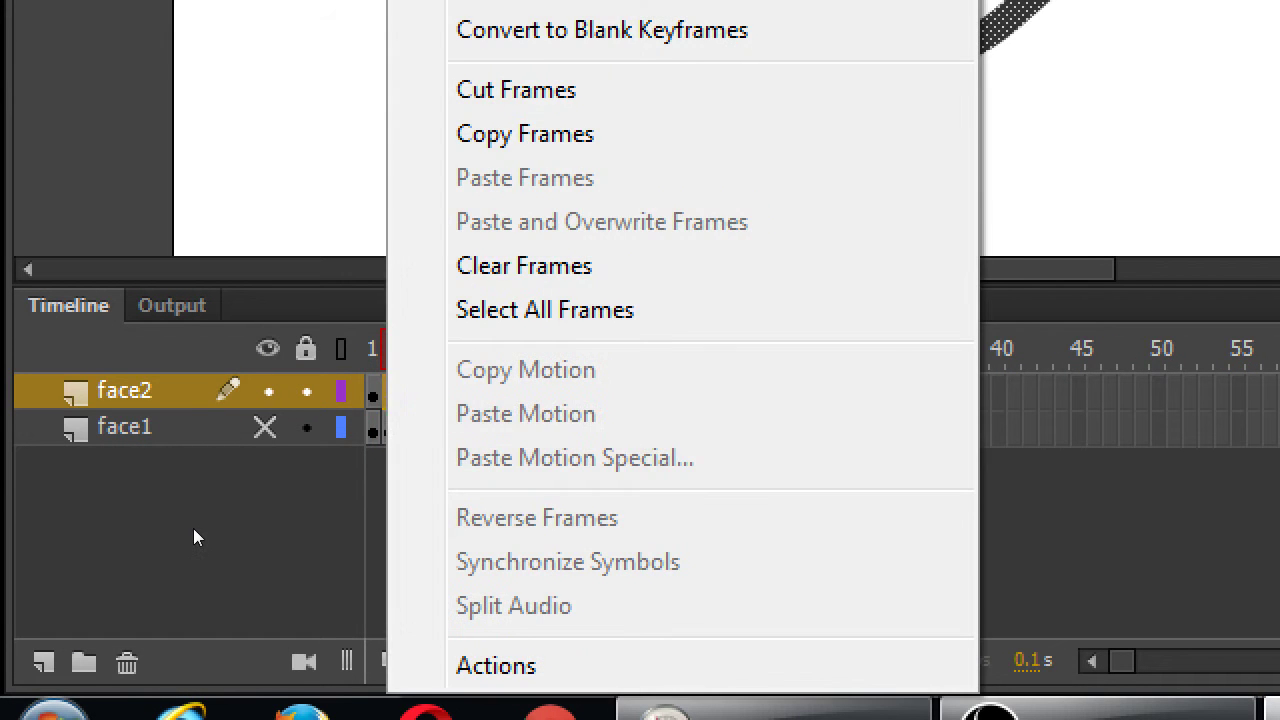
{"action": "key", "text": "Up"}
{"action": "key", "text": "Up"}
{"action": "key", "text": "Up"}
{"action": "key", "text": "Up"}
{"action": "key", "text": "Up"}
{"action": "key", "text": "Up"}
{"action": "key", "text": "Up"}
{"action": "key", "text": "Up"}
{"action": "key", "text": "Up"}
{"action": "key", "text": "Up"}
{"action": "key", "text": "Up"}
{"action": "key", "text": "Up"}
{"action": "key", "text": "Up"}
{"action": "key", "text": "Up"}
{"action": "key", "text": "Up"}
{"action": "key", "text": "Up"}
{"action": "key", "text": "Up"}
{"action": "key", "text": "Up"}
{"action": "key", "text": "Up"}
{"action": "key", "text": "Up"}
{"action": "key", "text": "Up"}
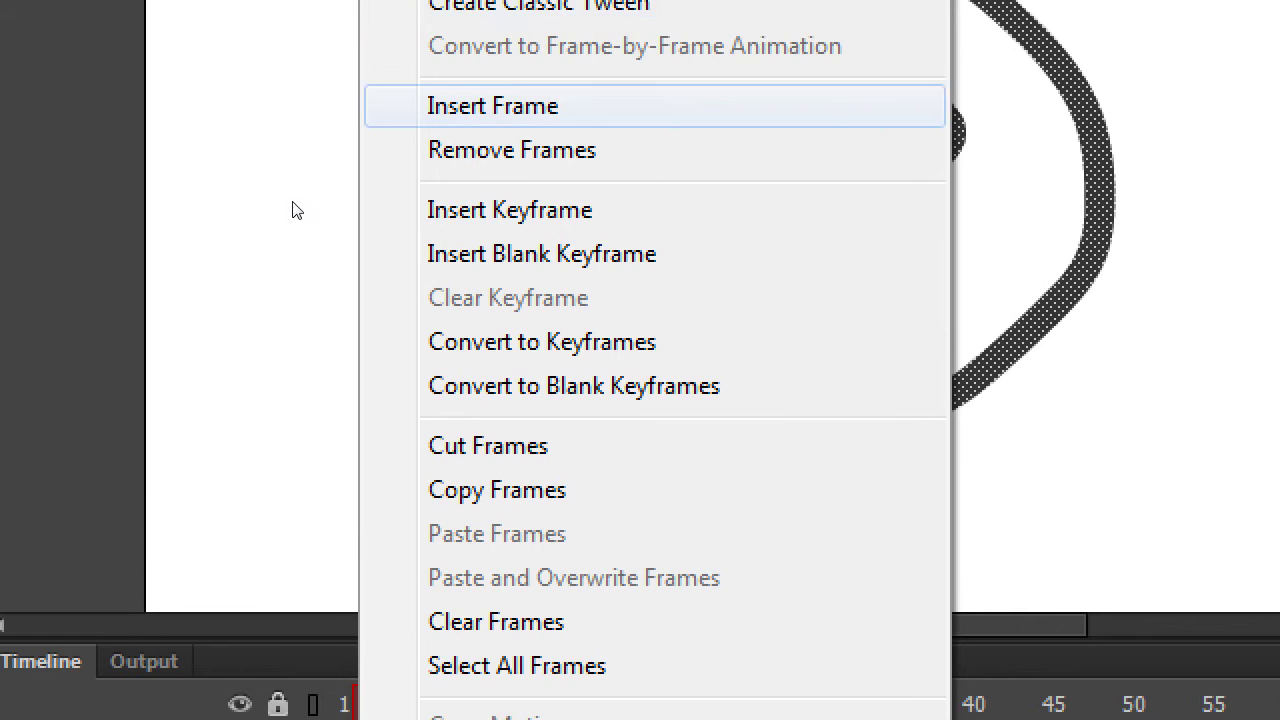
{"action": "key", "text": "Down"}
{"action": "key", "text": "Down"}
{"action": "key", "text": "Down"}
{"action": "key", "text": "Return"}
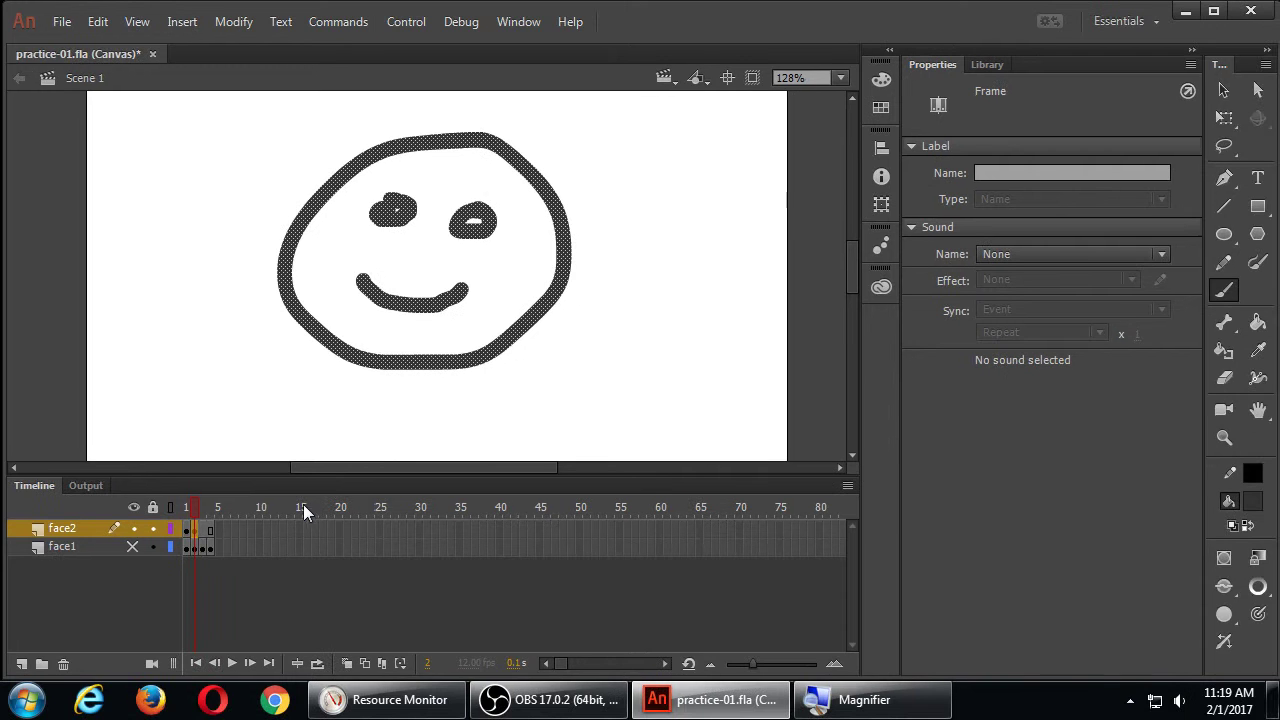
- Switch to the Selection tool and deselect the face artwork on frame 2 of face2
{"action": "right_click", "coordinate": [203, 531]}
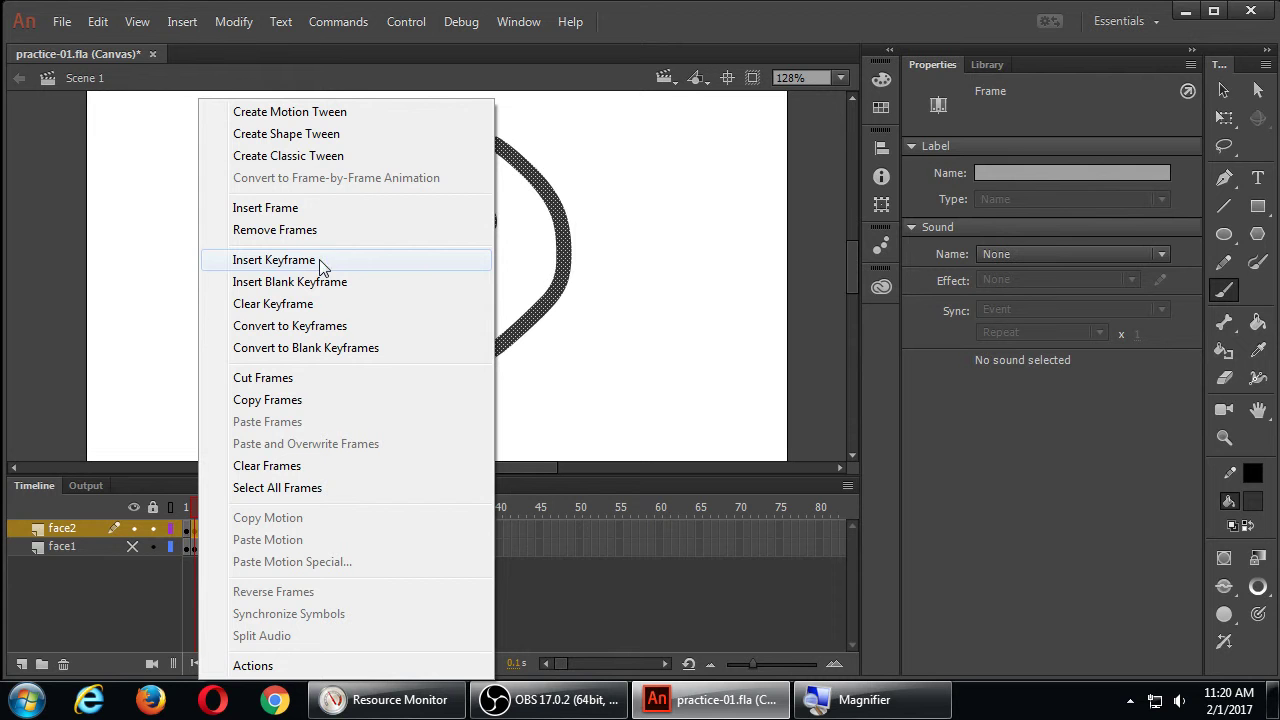
{"action": "left_click", "coordinate": [144, 489]}
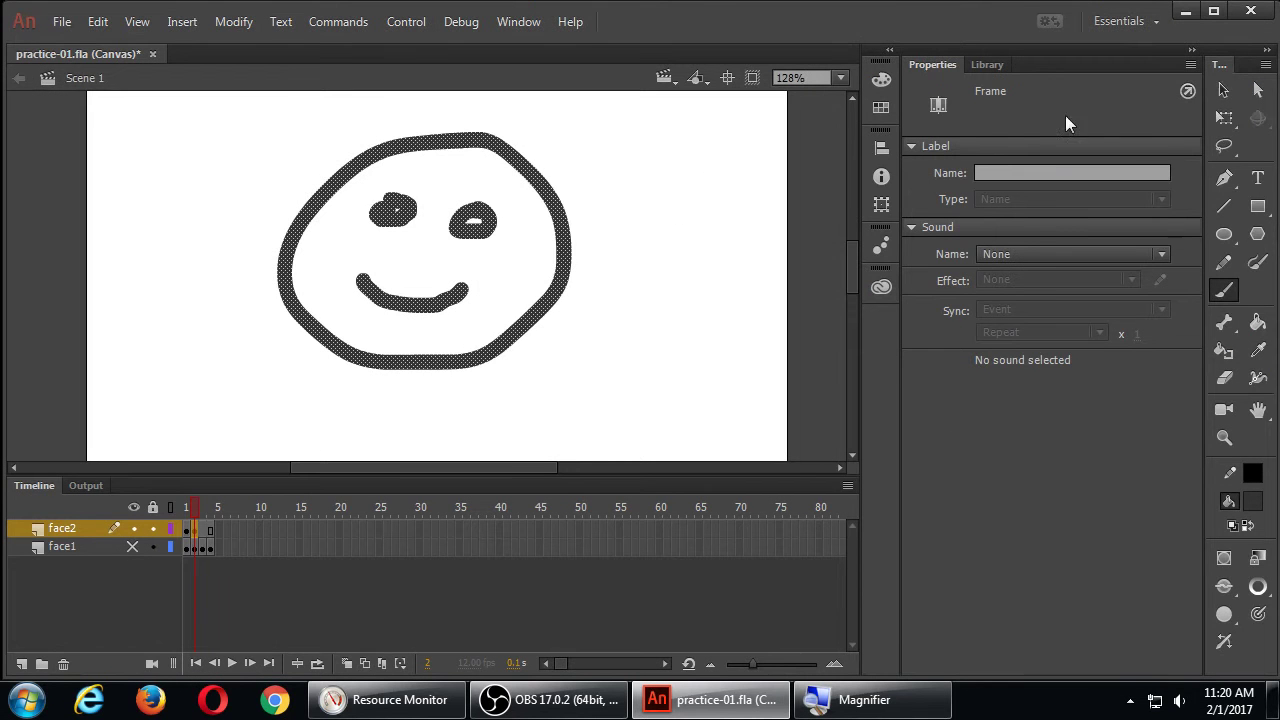
{"action": "left_click", "coordinate": [1220, 92]}
{"action": "left_click", "coordinate": [660, 297]}
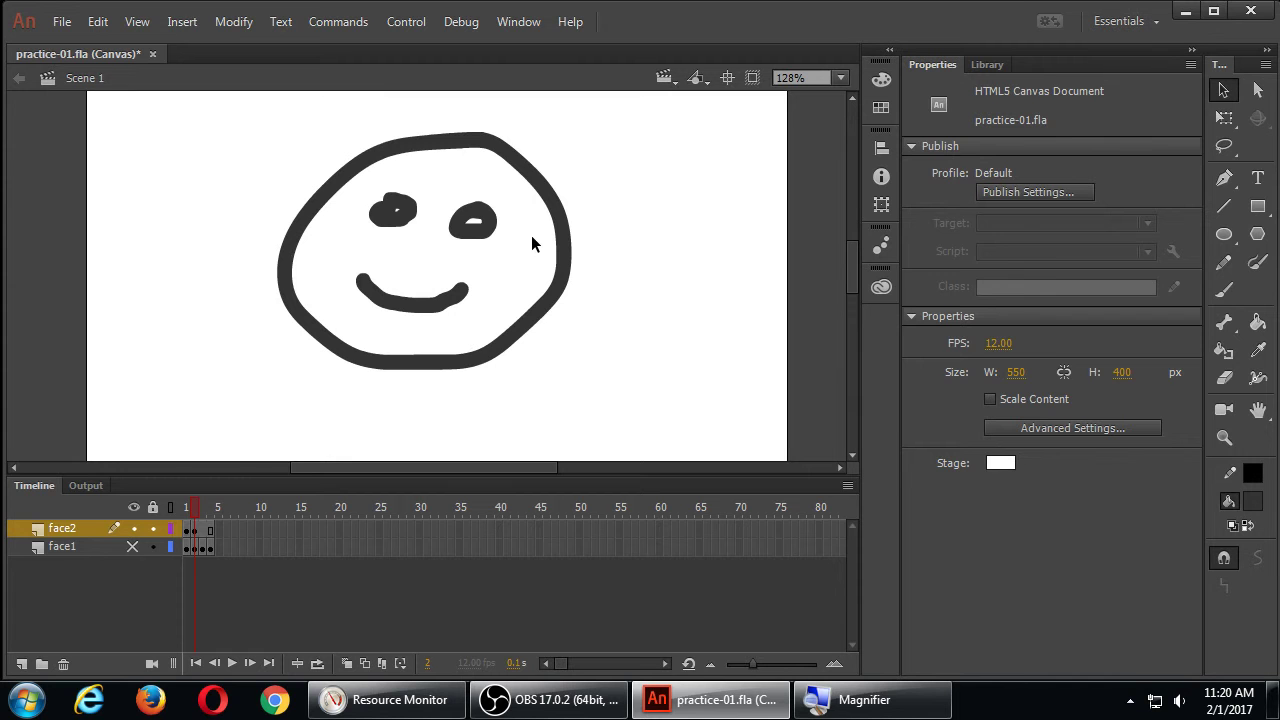
- On frame 2 of face2, move the mouth slightly down and both eyes slightly up
{"action": "left_click", "coordinate": [401, 313]}
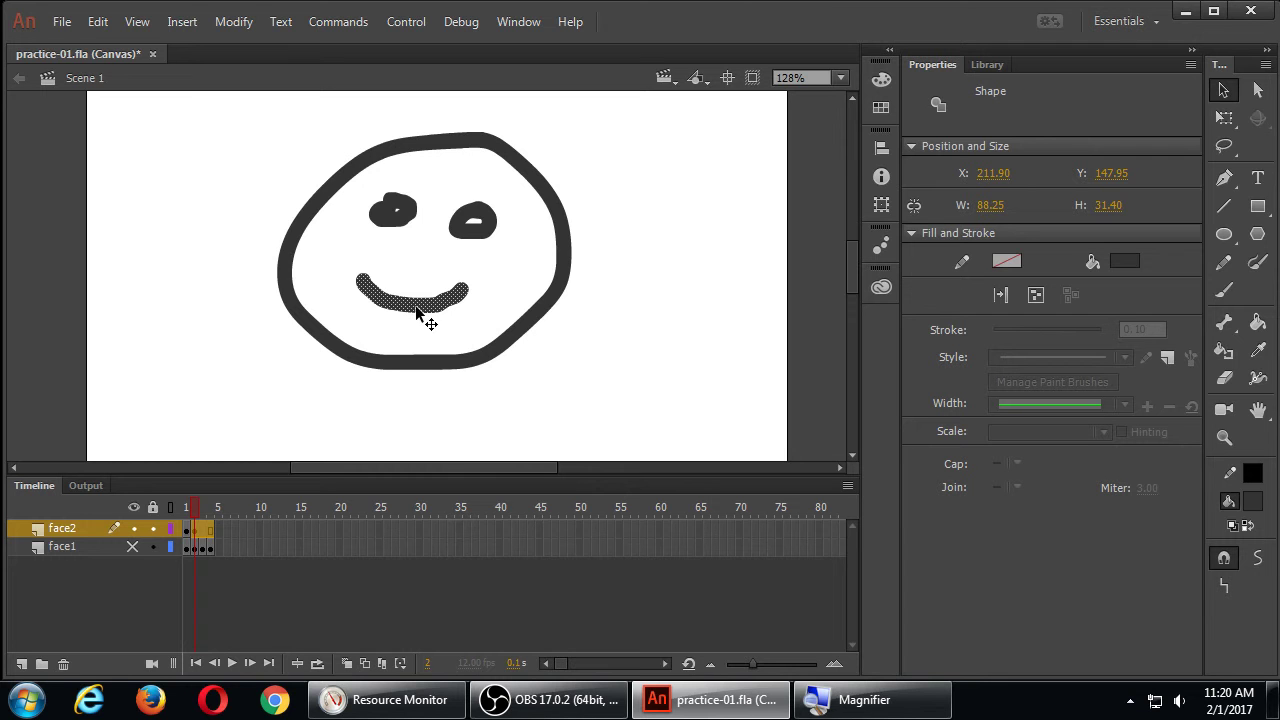
{"action": "left_click_drag", "start_coordinate": [418, 313], "coordinate": [415, 323]}
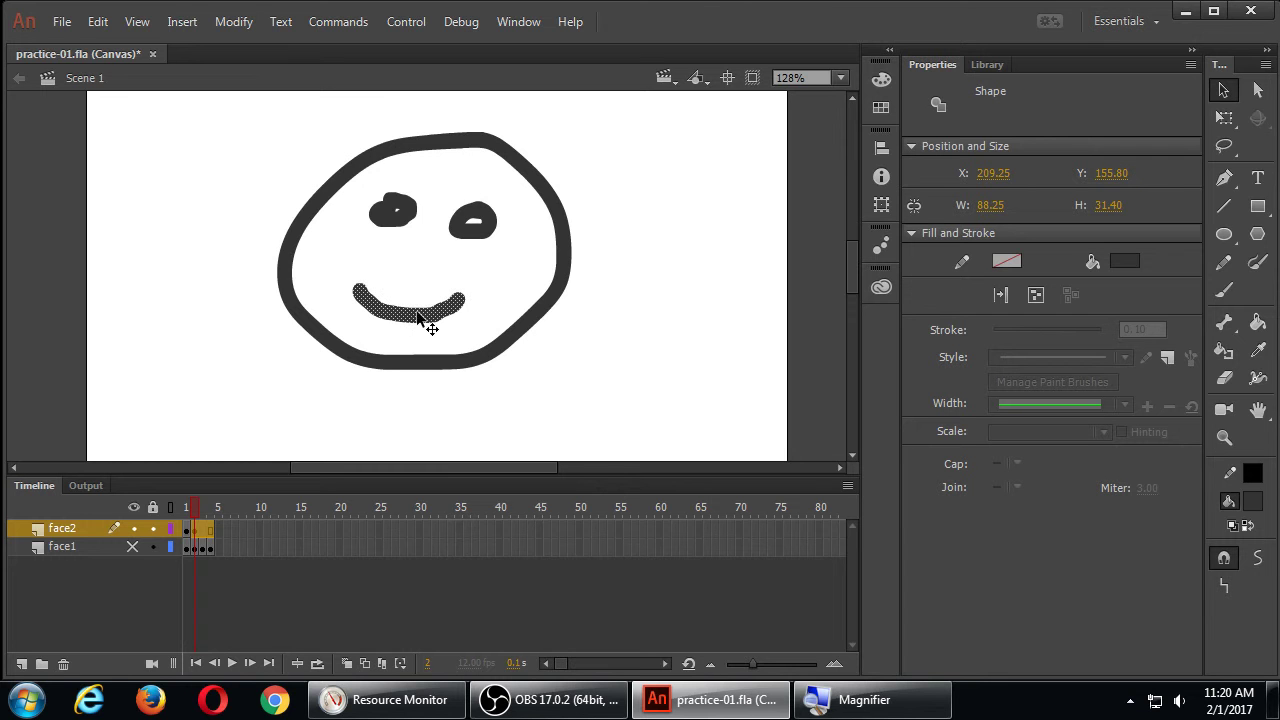
{"action": "left_click", "coordinate": [476, 245]}
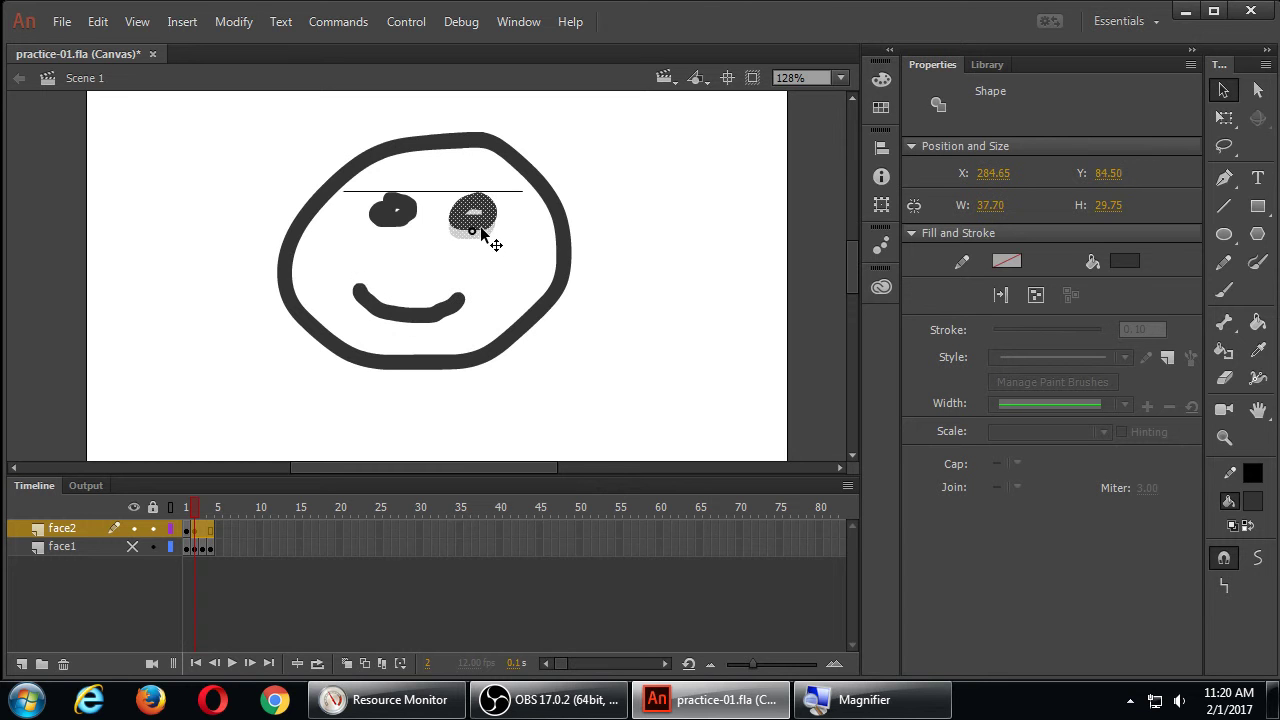
{"action": "left_click", "coordinate": [395, 228]}
{"action": "left_click_drag", "start_coordinate": [406, 237], "coordinate": [386, 216]}
{"action": "left_click", "coordinate": [423, 257]}
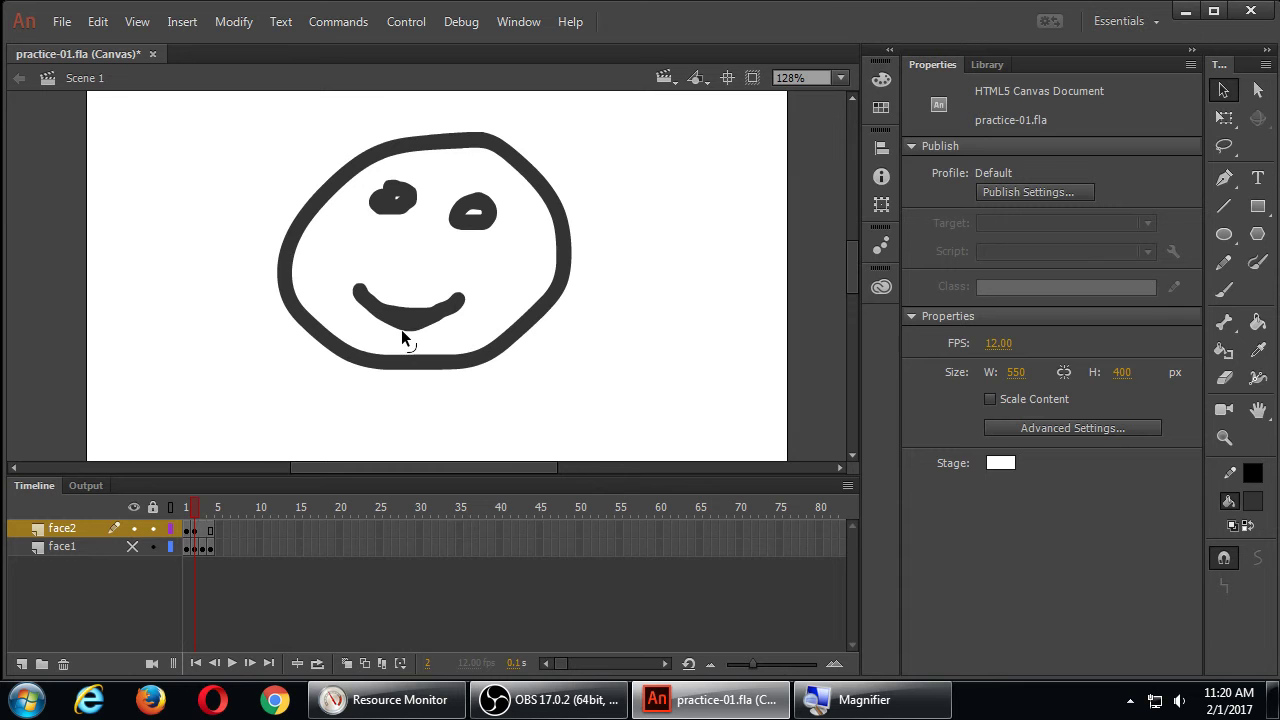
- Bend the mouth's curve downward into a deeper, more pointed smile on frame 2
{"action": "left_click_drag", "start_coordinate": [401, 329], "coordinate": [412, 322]}
- Insert a keyframe at frame 3 of the face2 layer and deselect the artwork
{"action": "key", "text": "super"}
{"action": "key", "text": "super"}
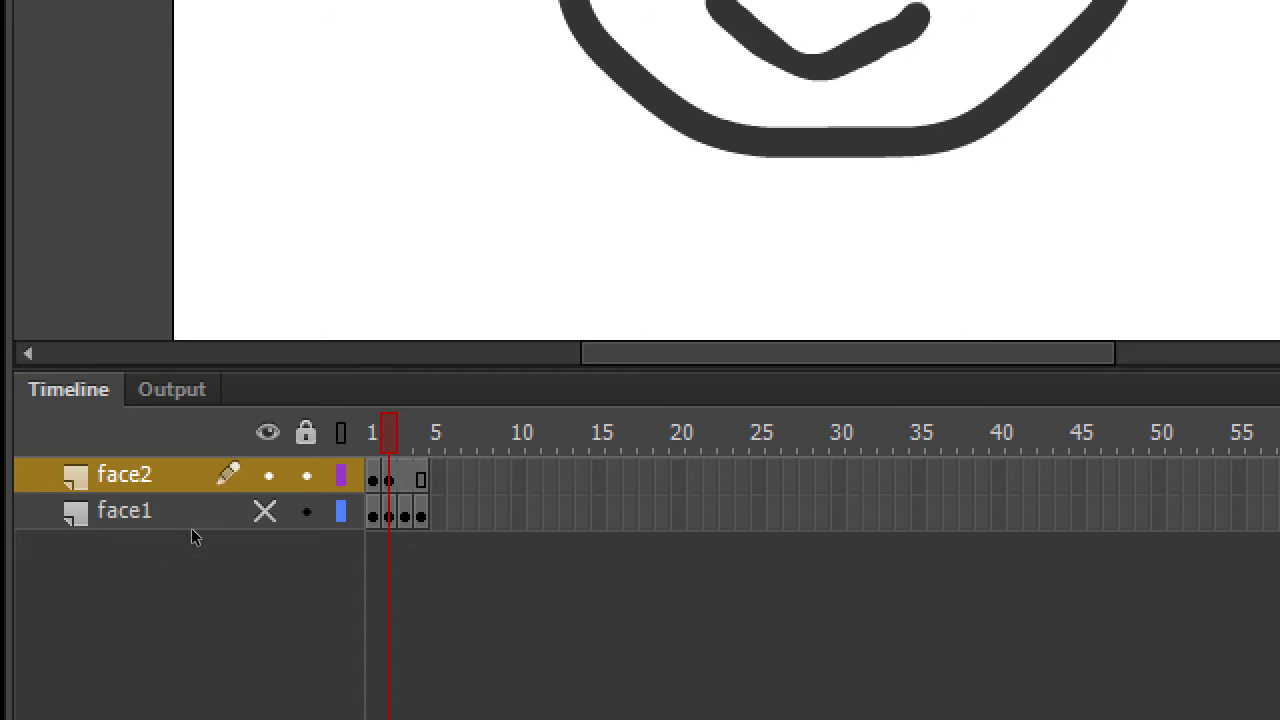
{"action": "key", "text": "Menu"}
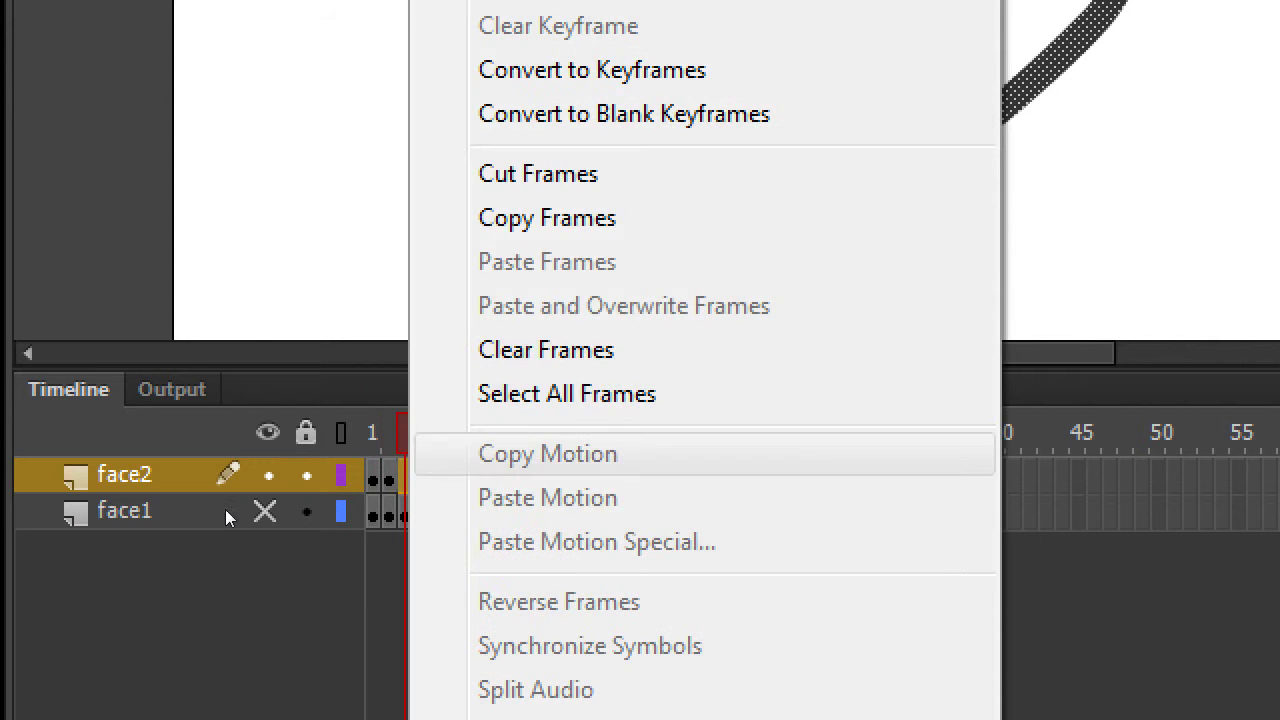
{"action": "key", "text": "Up"}
{"action": "key", "text": "Up"}
{"action": "key", "text": "Up"}
{"action": "key", "text": "Down"}
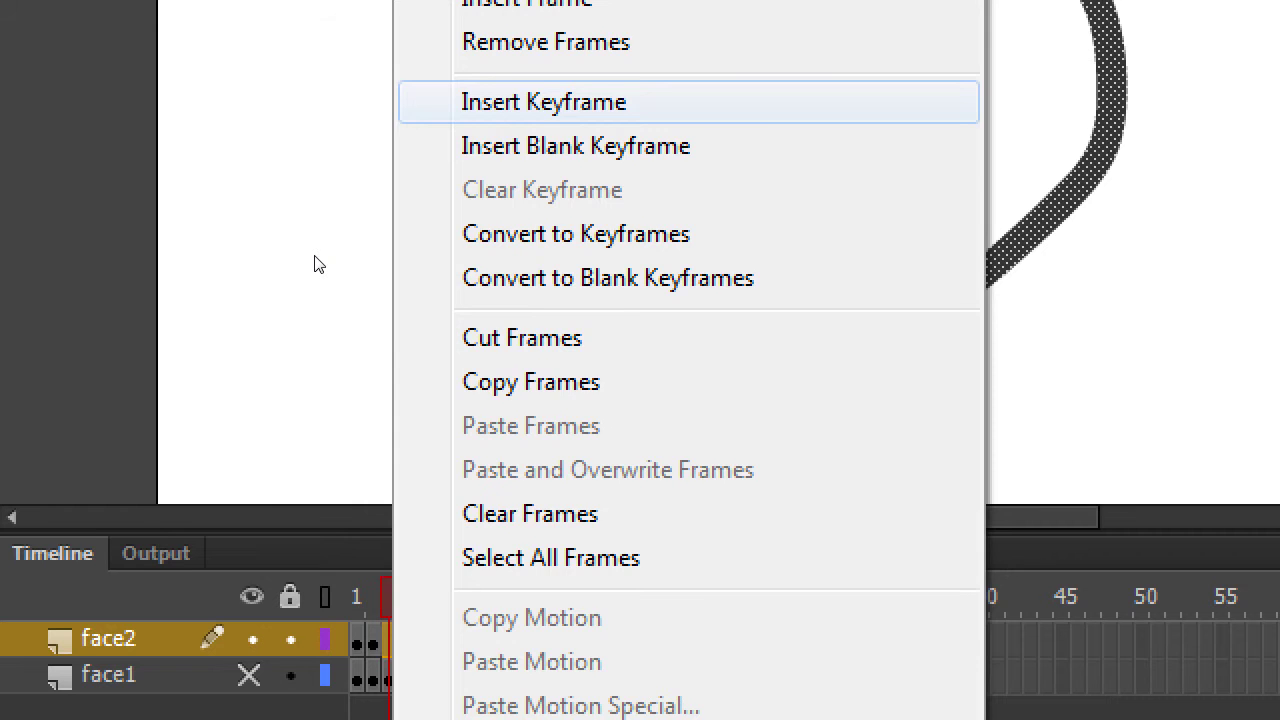
{"action": "key", "text": "Return"}
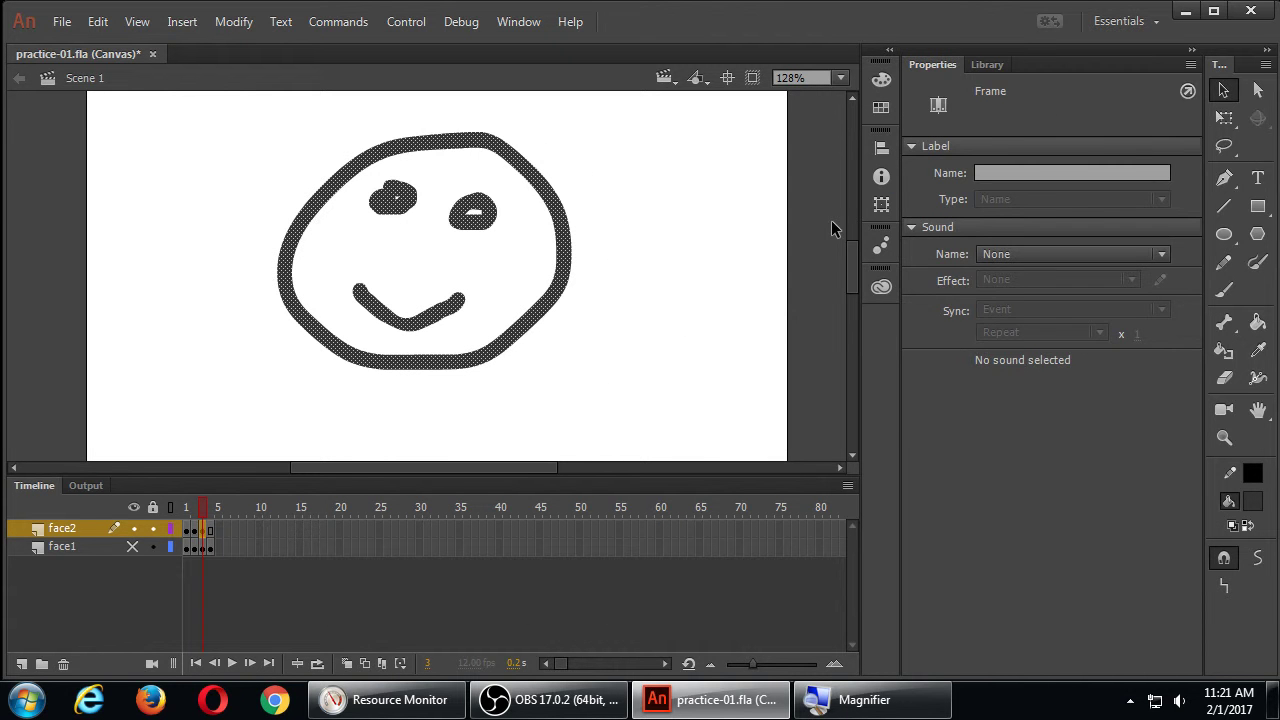
{"action": "left_click", "coordinate": [714, 193]}
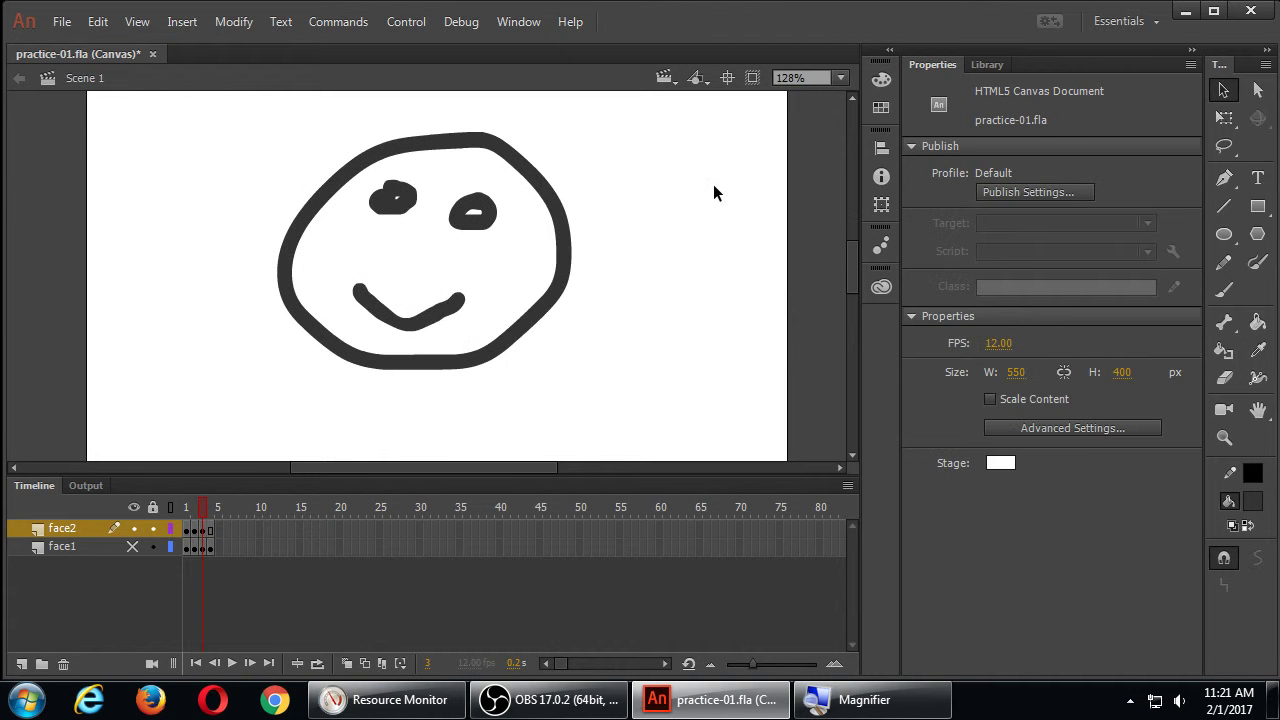
- With the Brush tool, paint a straight line closing the top of the mouth and an eyebrow above each eye on frame 3
{"action": "key", "text": "b"}
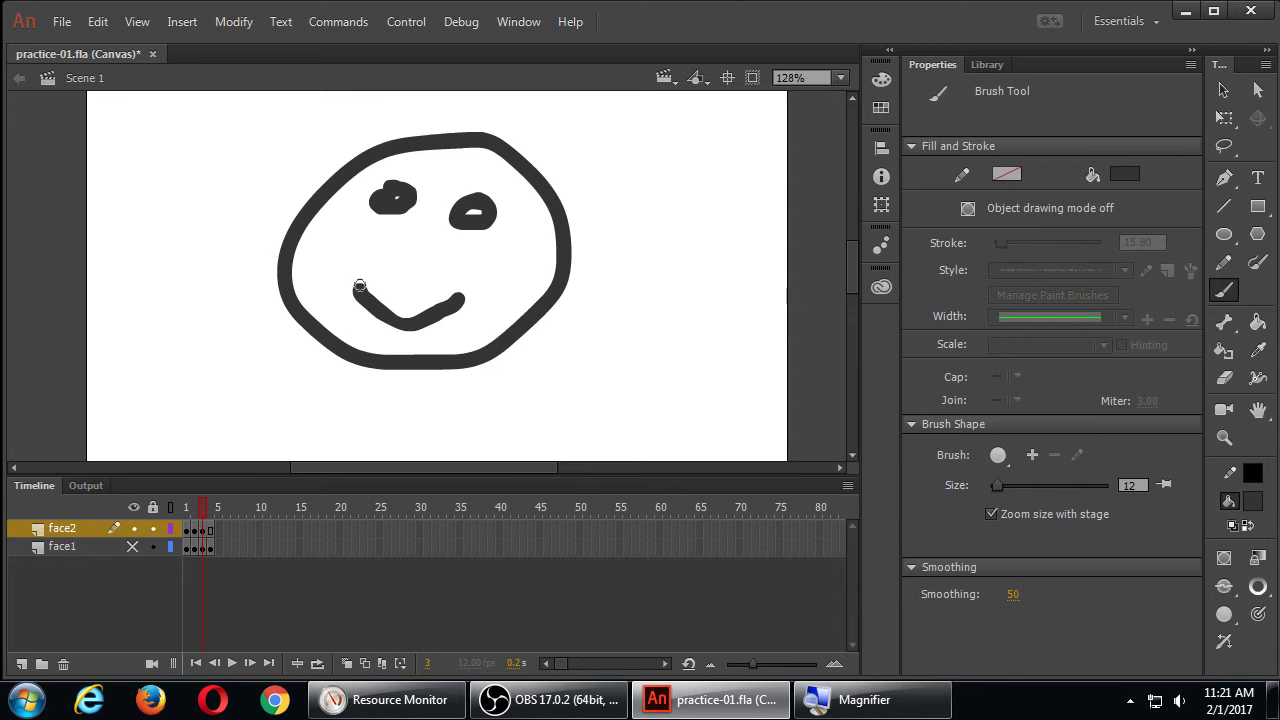
{"action": "left_click_drag", "start_coordinate": [356, 287], "coordinate": [471, 289]}
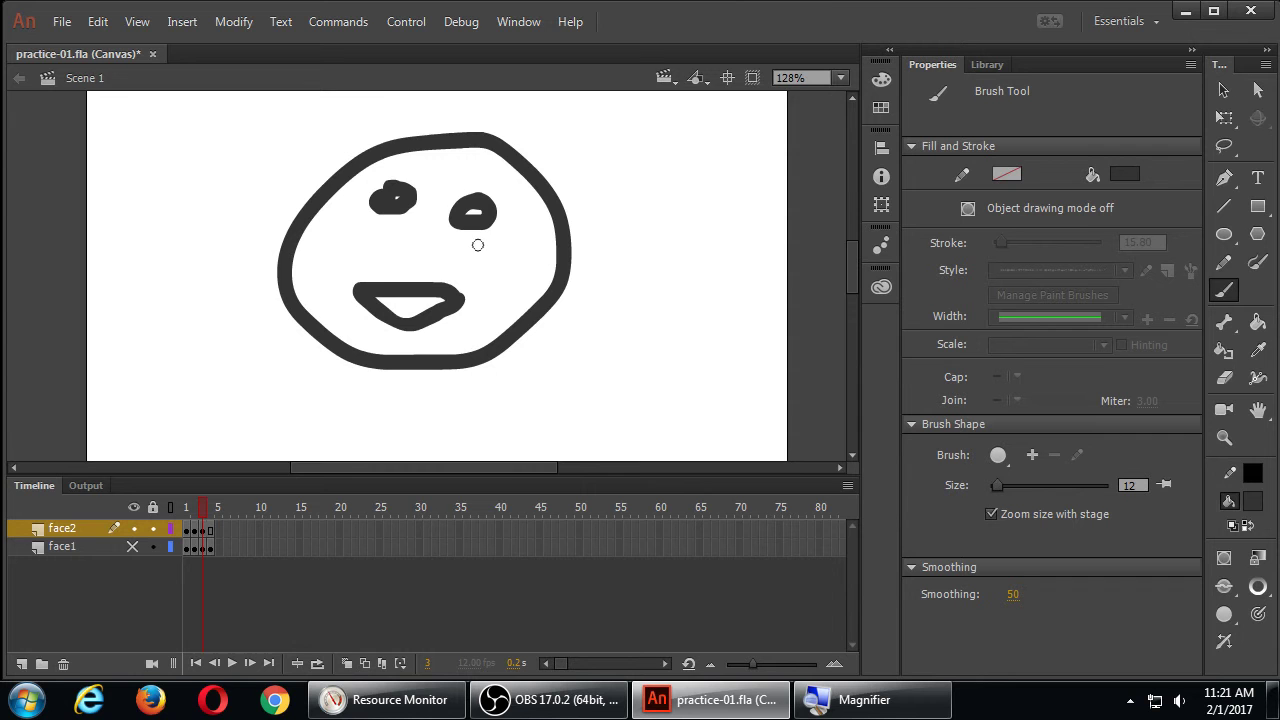
{"action": "left_click_drag", "start_coordinate": [484, 174], "coordinate": [505, 187]}
{"action": "left_click_drag", "start_coordinate": [411, 163], "coordinate": [385, 167]}
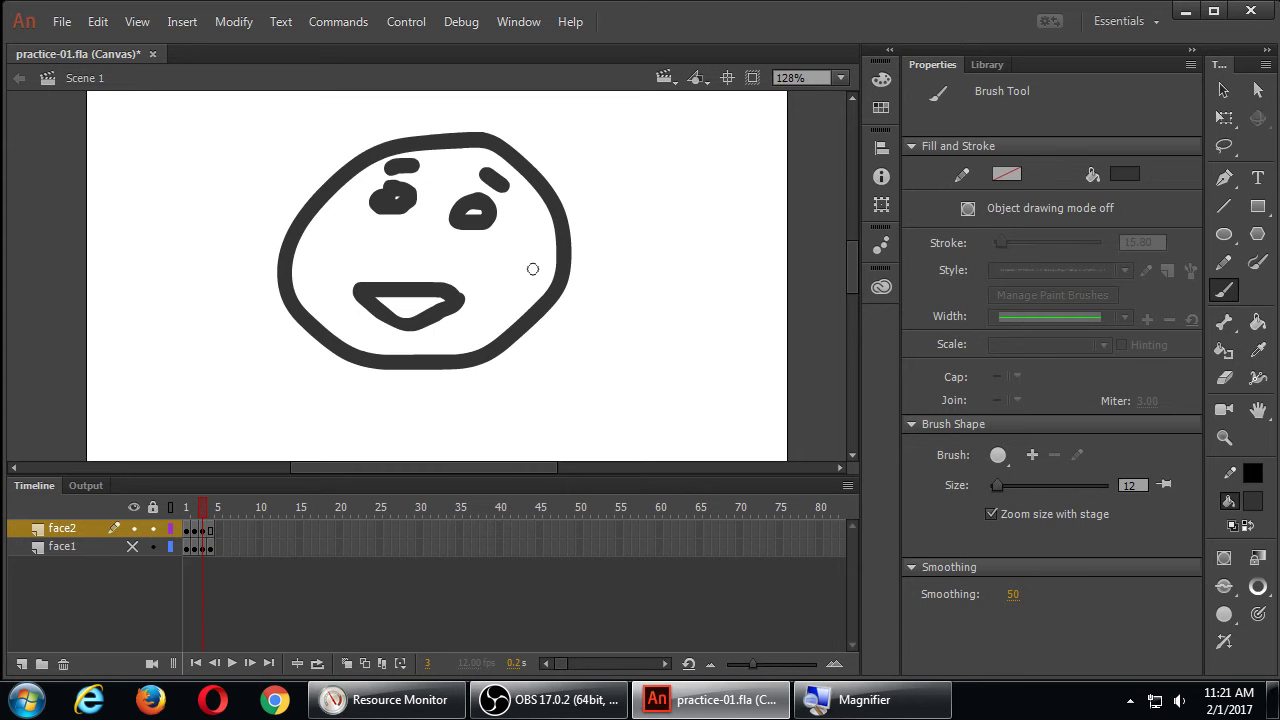
- Activate the Eraser tool
{"action": "left_click", "coordinate": [1224, 377]}
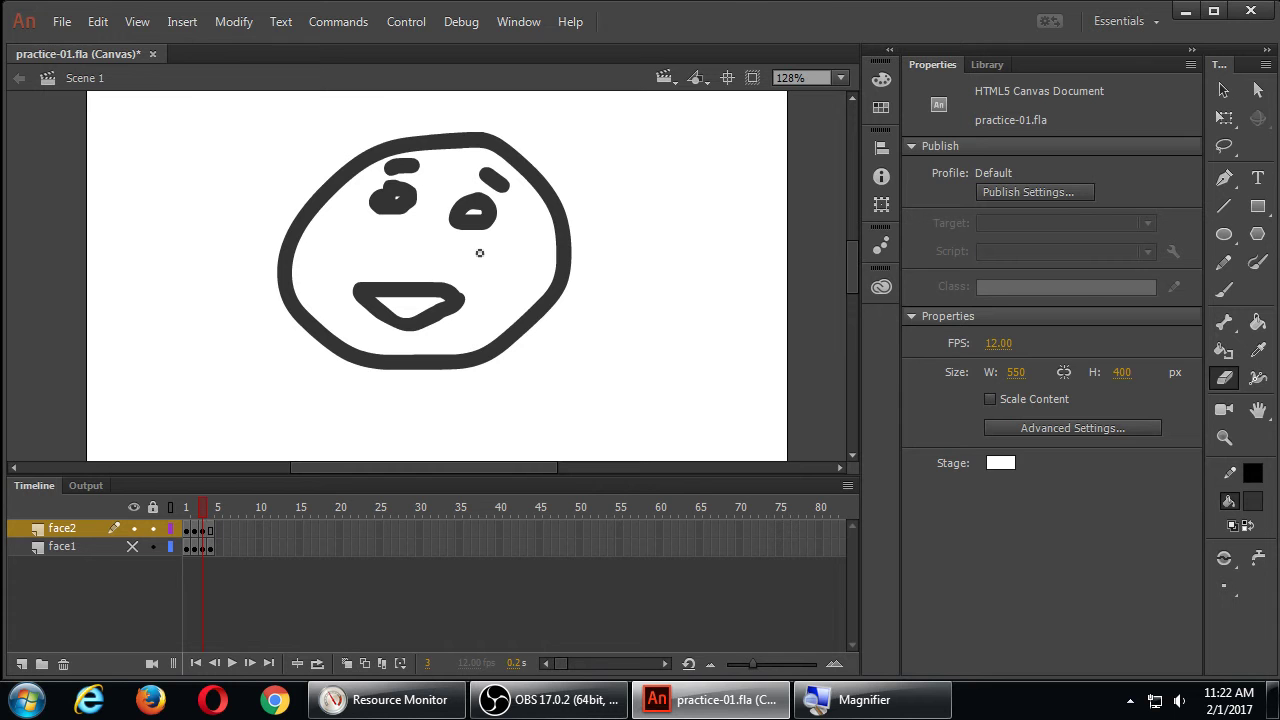
- Try out larger and smaller eraser sizes over the face on frame 3
{"action": "key", "text": "bracketright"}
{"action": "key", "text": "bracketright"}
{"action": "key", "text": "bracketright"}
{"action": "key", "text": "bracketright"}
{"action": "key", "text": "bracketright"}
{"action": "key", "text": "bracketright"}
{"action": "key", "text": "bracketright"}
{"action": "key", "text": "bracketleft"}
{"action": "key", "text": "bracketleft"}
{"action": "key", "text": "bracketleft"}
{"action": "key", "text": "bracketleft"}
{"action": "key", "text": "bracketleft"}
{"action": "key", "text": "bracketleft"}
{"action": "key", "text": "bracketleft"}
{"action": "key", "text": "bracketleft"}
{"action": "key", "text": "bracketleft"}
{"action": "key", "text": "bracketleft"}
{"action": "key", "text": "bracketleft"}
{"action": "key", "text": "bracketleft"}
{"action": "key", "text": "bracketright"}
{"action": "key", "text": "bracketright"}
{"action": "key", "text": "bracketright"}
{"action": "key", "text": "bracketleft"}
{"action": "key", "text": "bracketleft"}
{"action": "key", "text": "bracketright"}
{"action": "key", "text": "bracketleft"}
{"action": "key", "text": "bracketright"}
{"action": "key", "text": "bracketright"}
{"action": "key", "text": "bracketright"}
{"action": "key", "text": "bracketleft"}
{"action": "key", "text": "bracketright"}
{"action": "key", "text": "bracketleft"}
{"action": "key", "text": "bracketleft"}
{"action": "key", "text": "bracketright"}
{"action": "key", "text": "bracketleft"}
{"action": "key", "text": "bracketleft"}
{"action": "key", "text": "bracketright"}
{"action": "key", "text": "bracketleft"}
- Choose the largest round eraser shape and erase a round pupil hole in the centre of each eye on frame 3
{"action": "left_click", "coordinate": [1226, 589]}
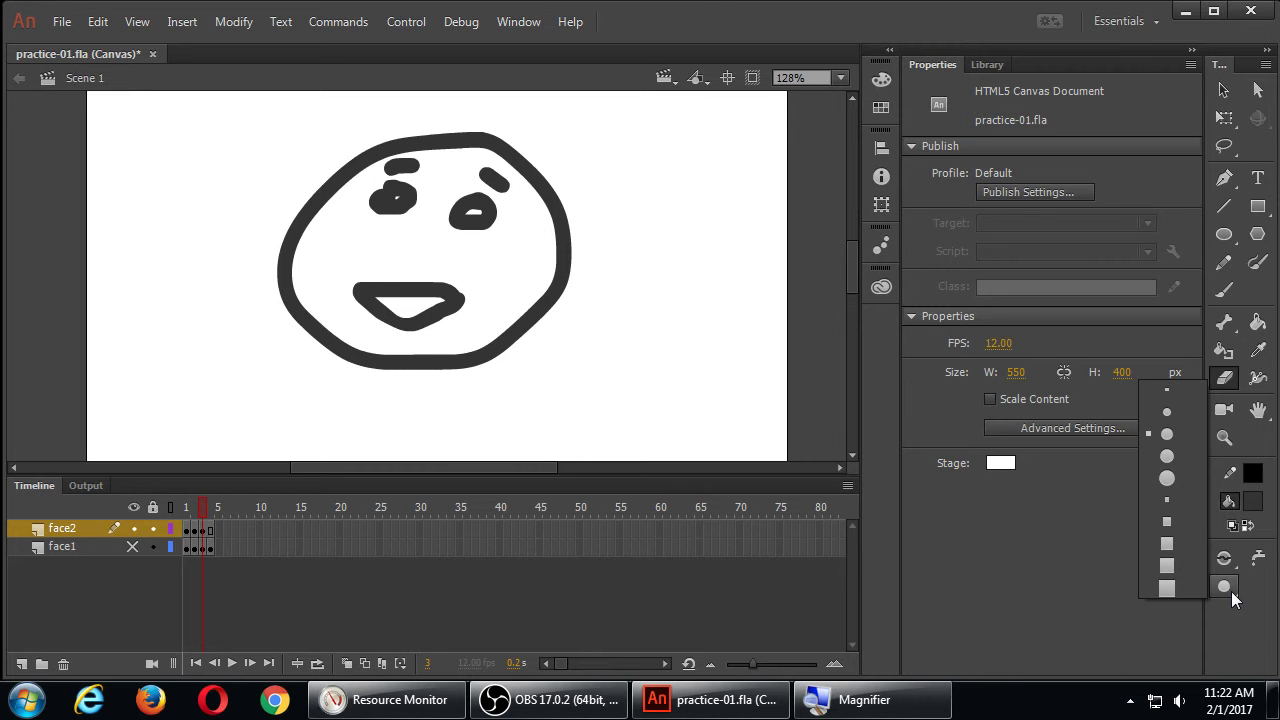
{"action": "left_click", "coordinate": [1168, 478]}
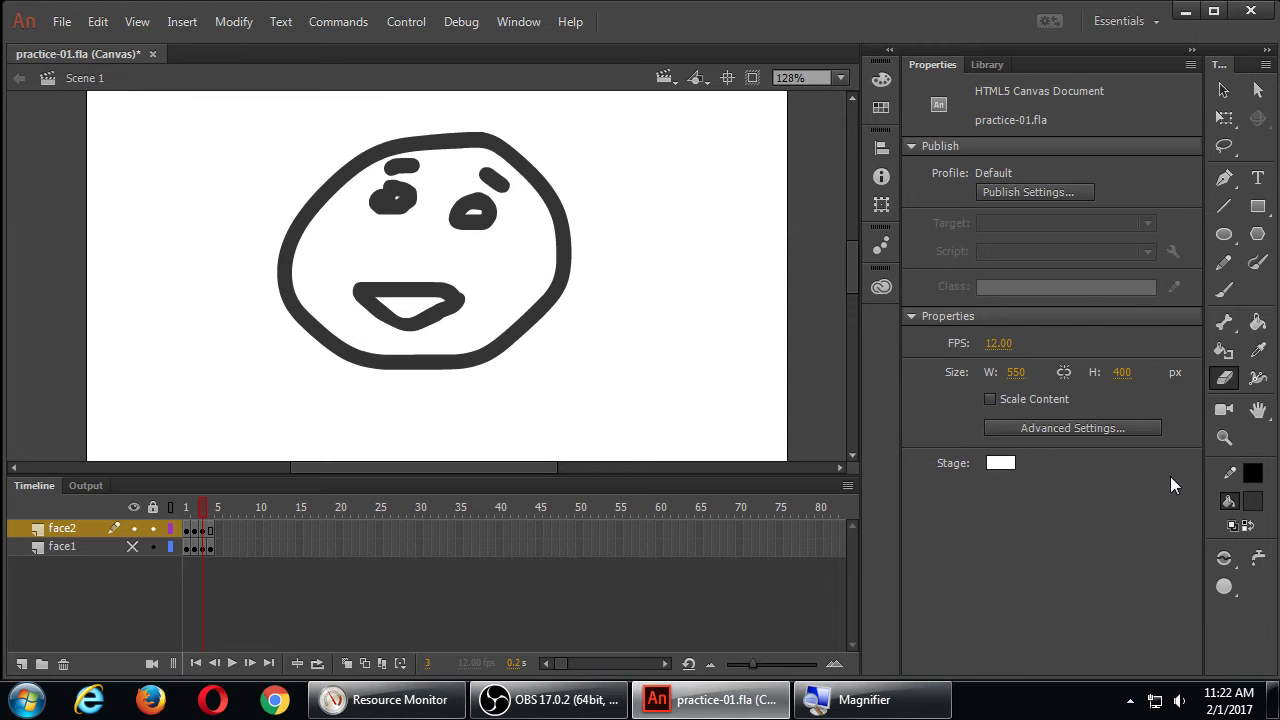
{"action": "key", "text": "super"}
{"action": "key", "text": "super+plus"}
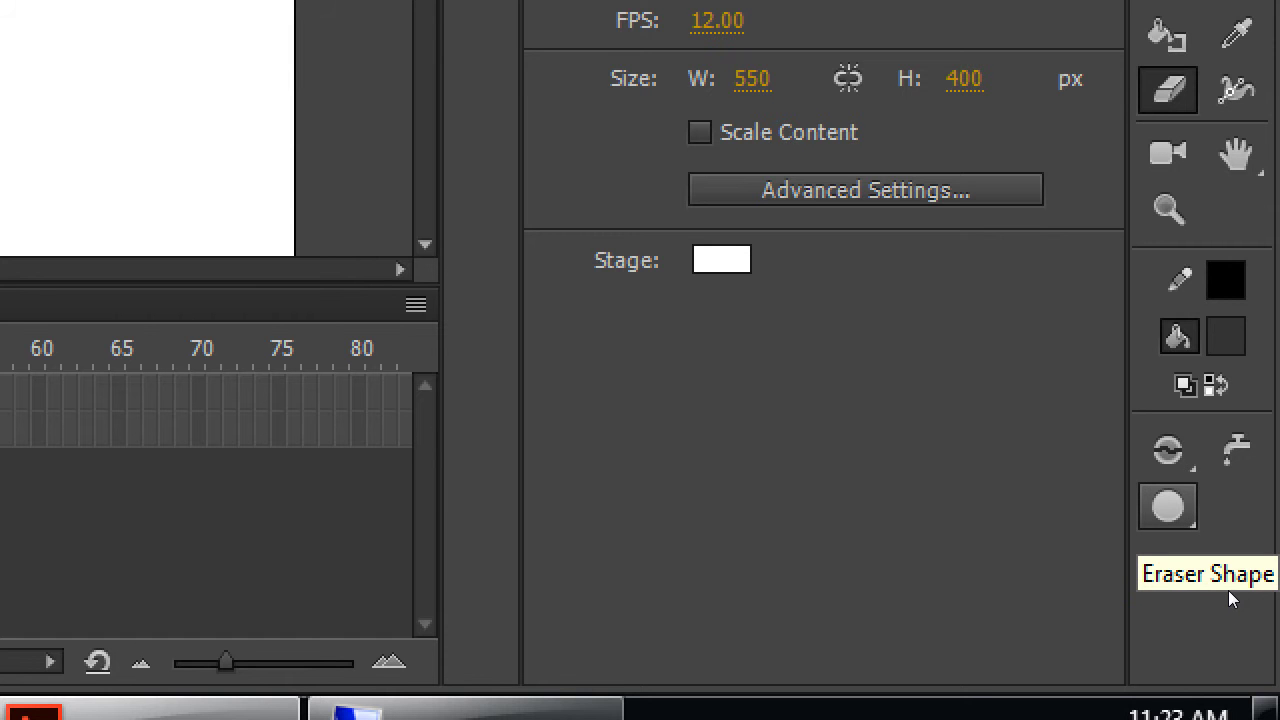
{"action": "left_click", "coordinate": [1167, 507]}
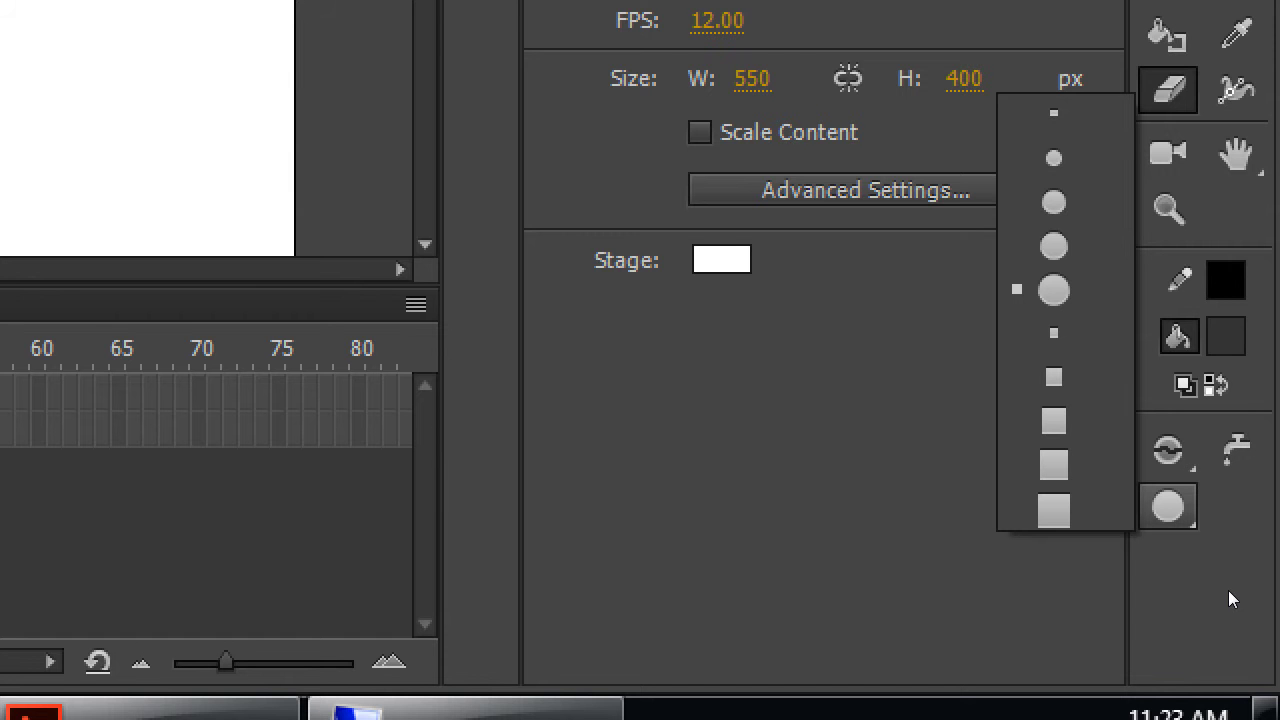
{"action": "left_click", "coordinate": [1228, 590]}
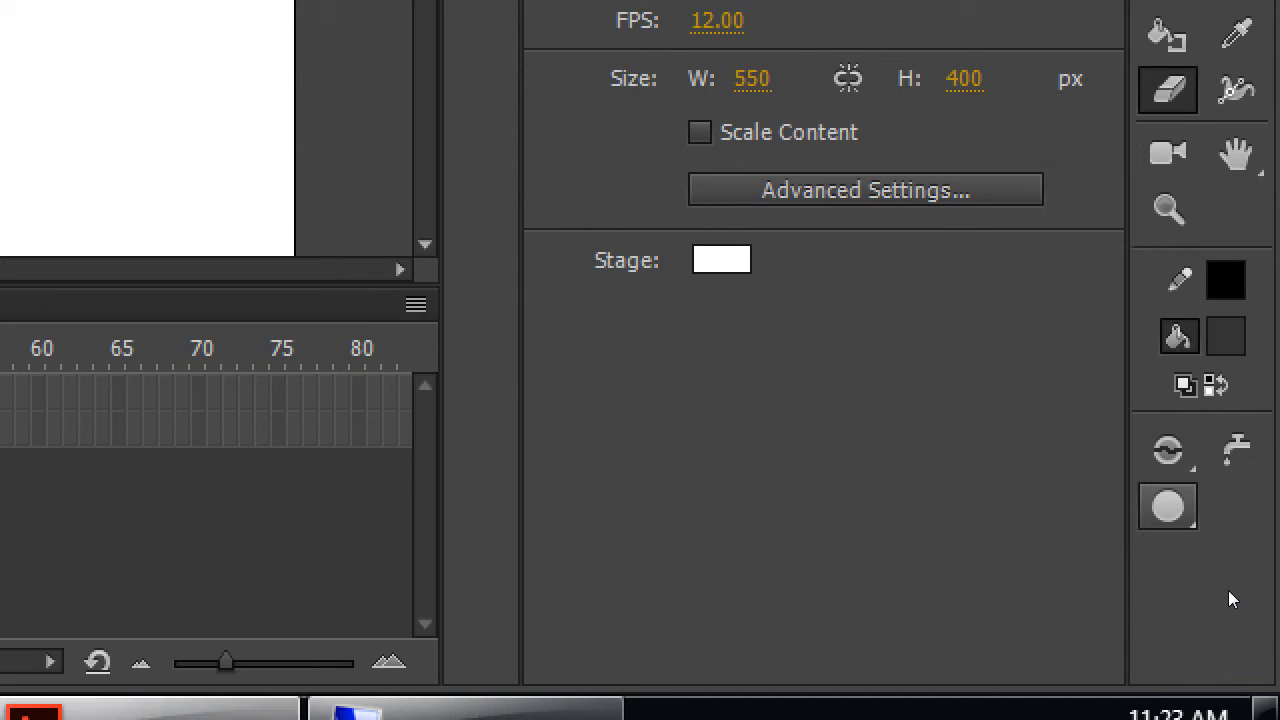
{"action": "left_click", "coordinate": [393, 198]}
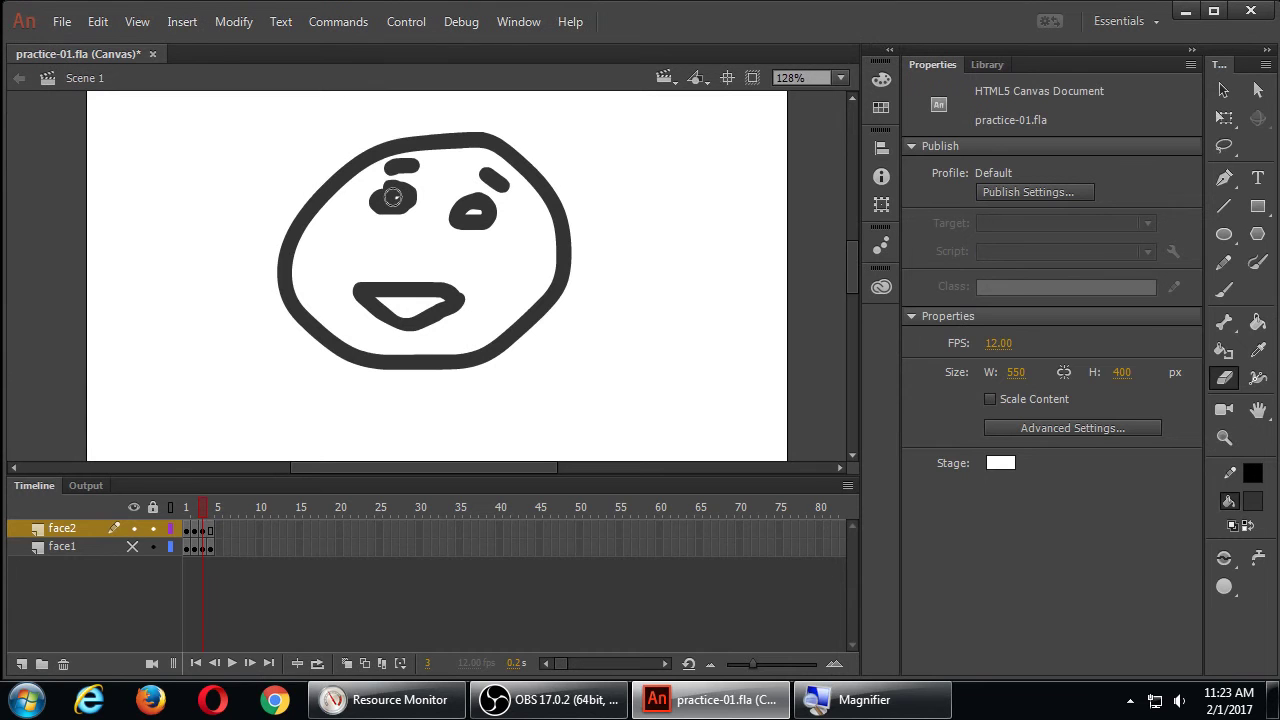
{"action": "left_click", "coordinate": [471, 211]}
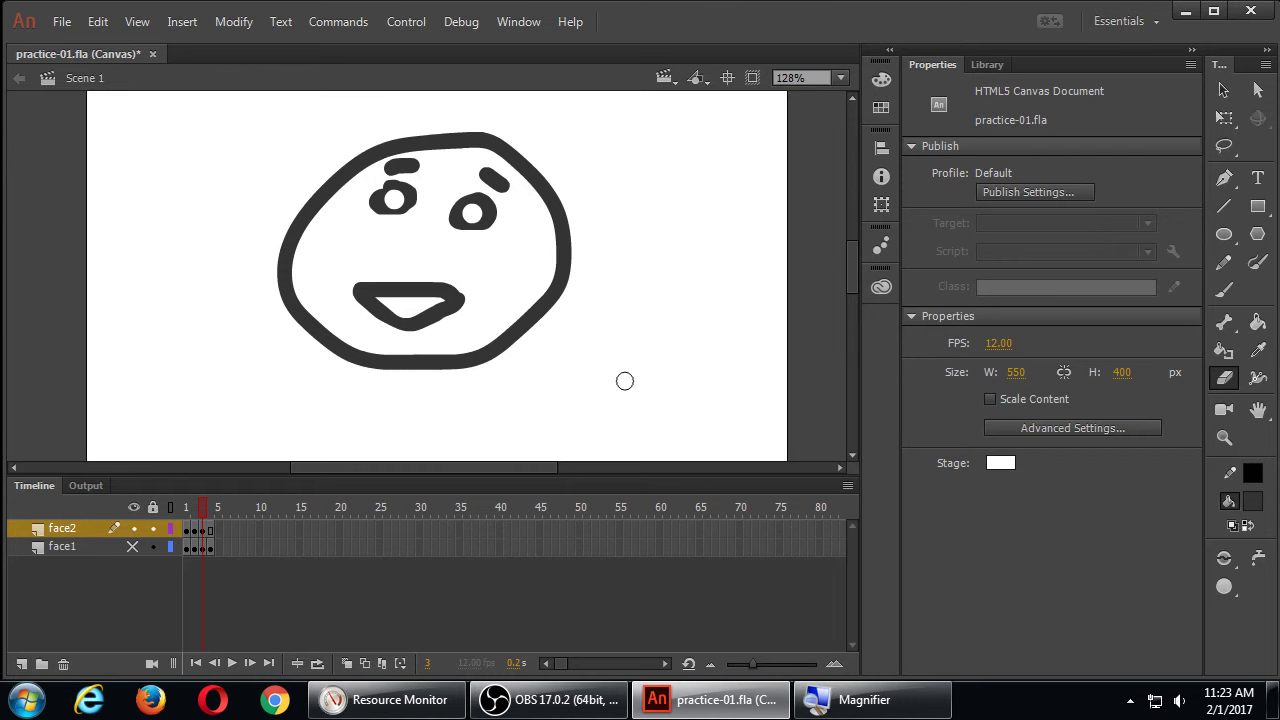
- Insert a keyframe at frame 4 of the face2 layer and deselect the artwork
{"action": "right_click", "coordinate": [209, 533]}
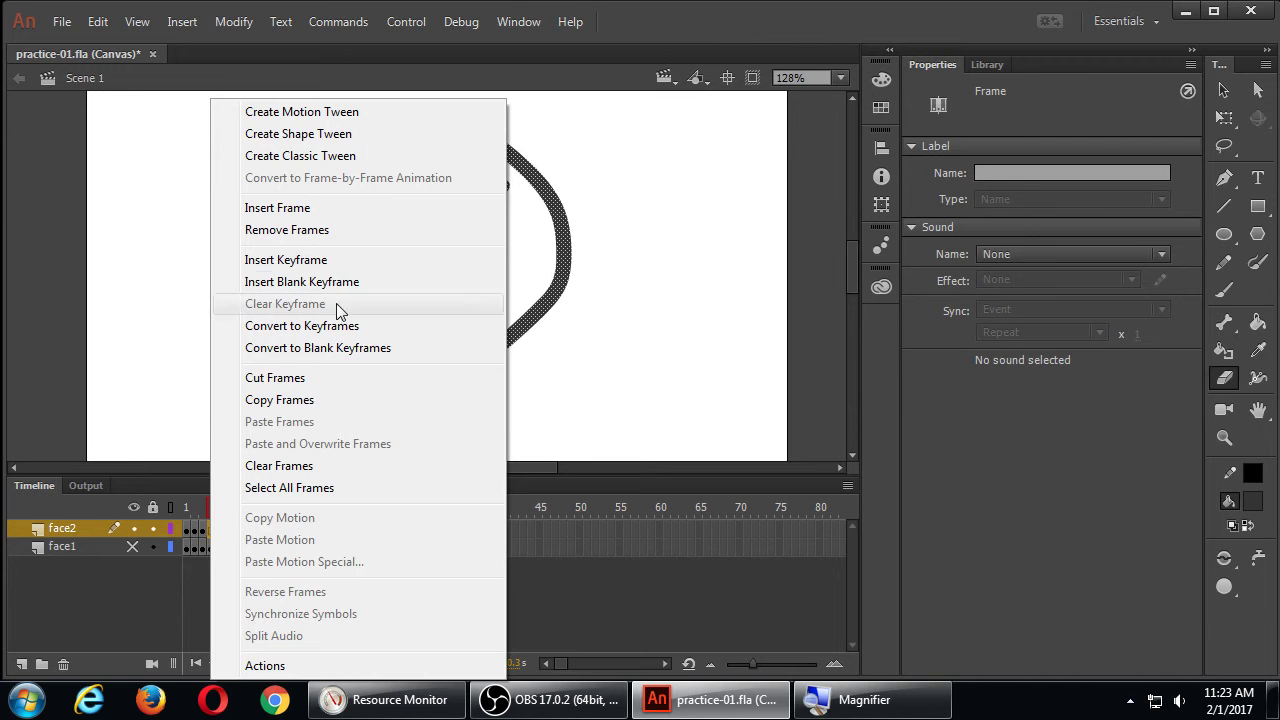
{"action": "left_click", "coordinate": [336, 264]}
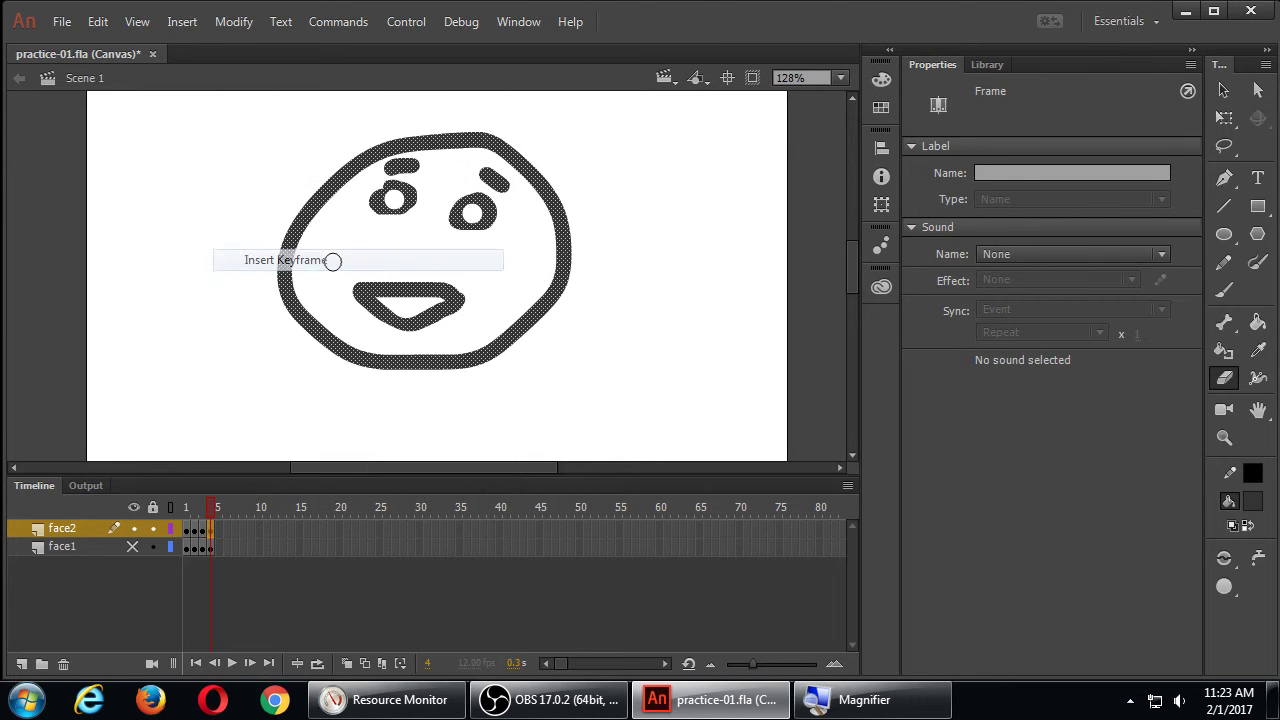
{"action": "left_click", "coordinate": [643, 291]}
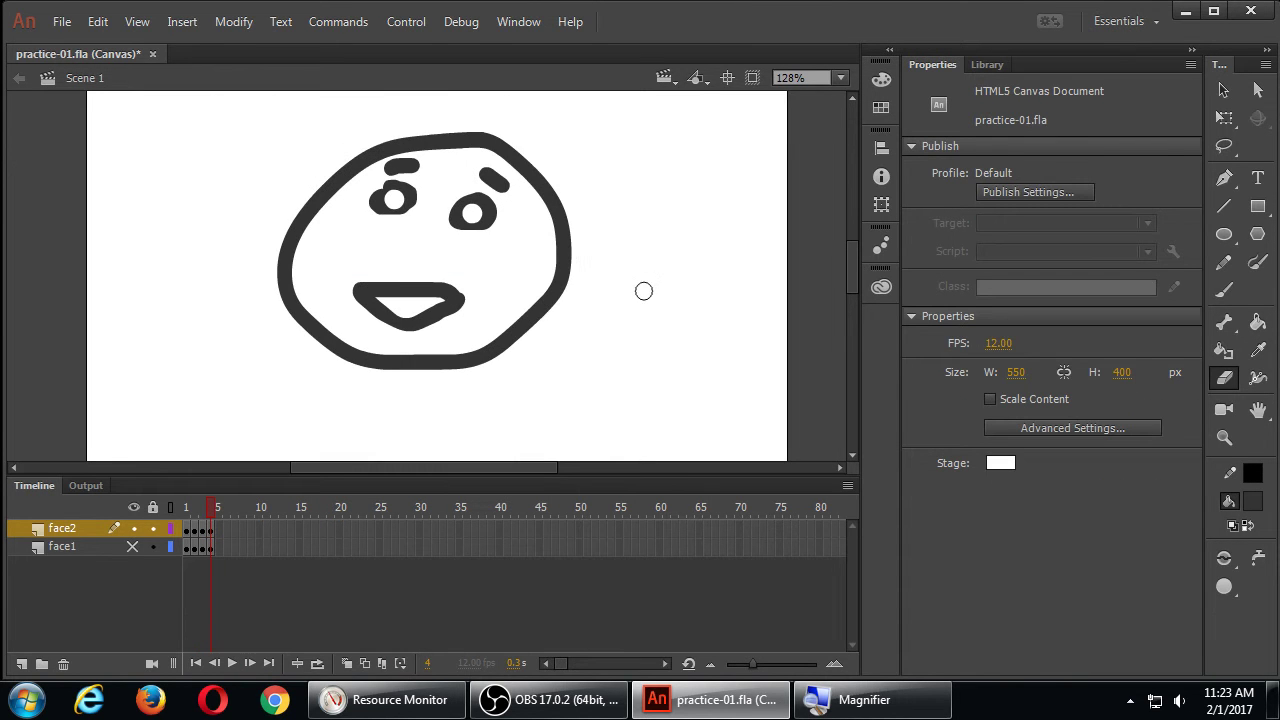
- With the Selection tool, bend the lower inner and outer edges of both eyes upward on frame 4
{"action": "key", "text": "v"}
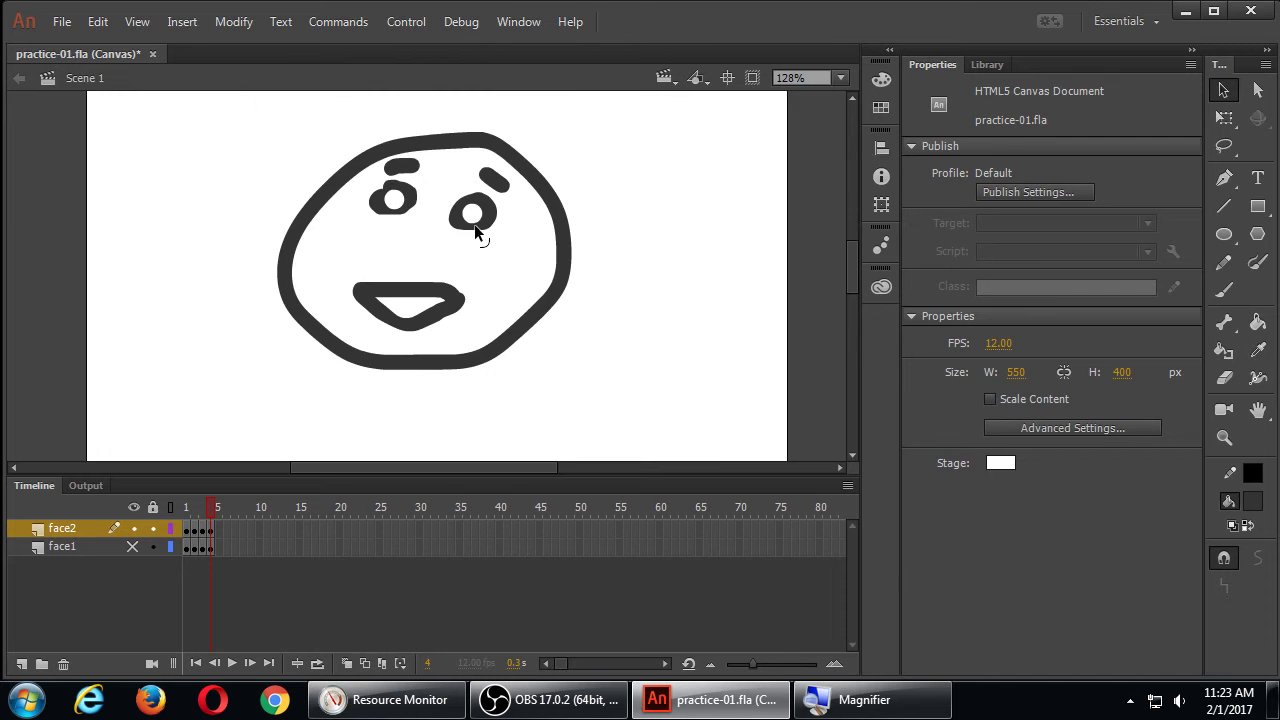
{"action": "key", "text": "ctrl+equal"}
{"action": "key", "text": "ctrl+equal"}
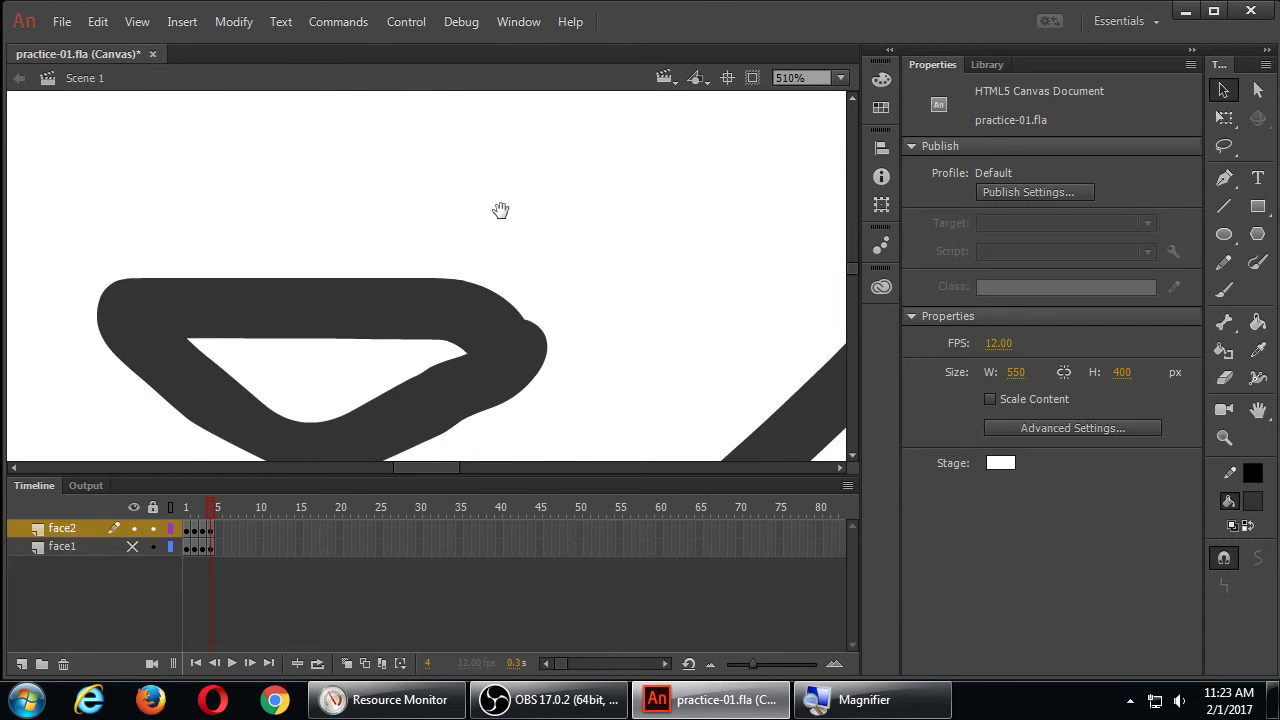
{"action": "scroll", "coordinate": [490, 215], "scroll_direction": "up", "scroll_amount": 3}
{"action": "left_click_drag", "start_coordinate": [494, 205], "coordinate": [503, 291]}
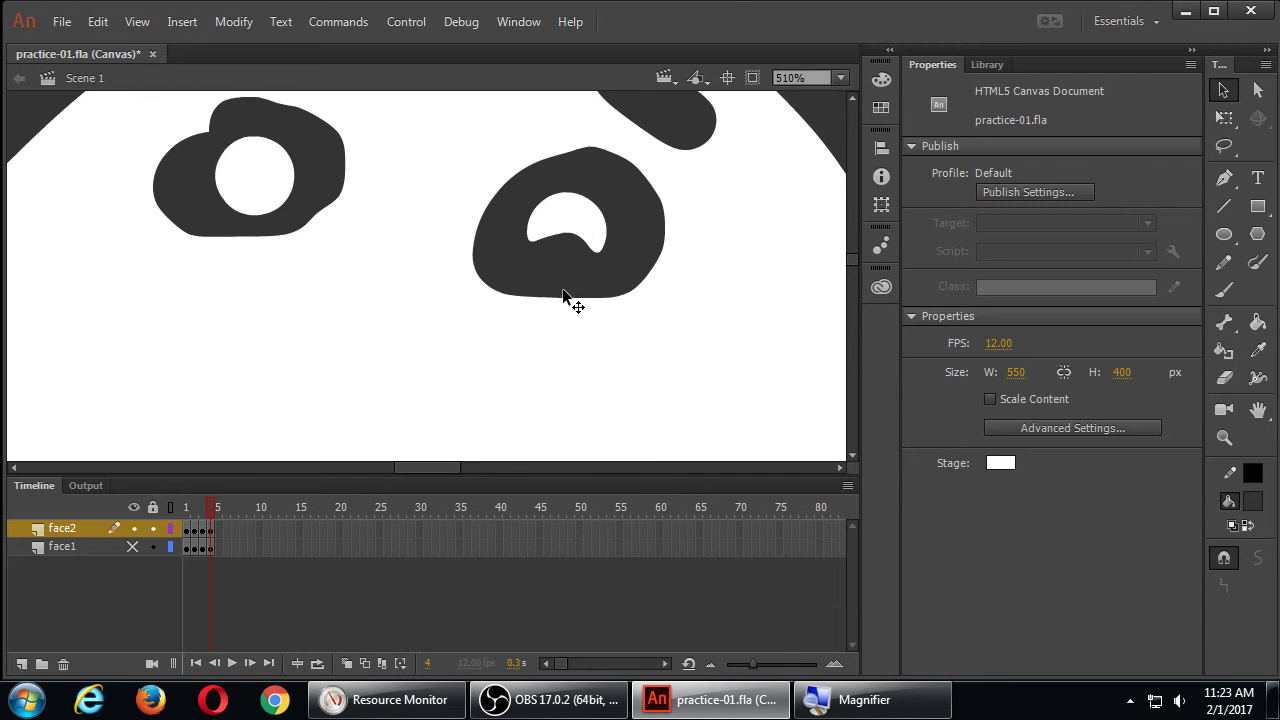
{"action": "left_click_drag", "start_coordinate": [558, 298], "coordinate": [580, 275]}
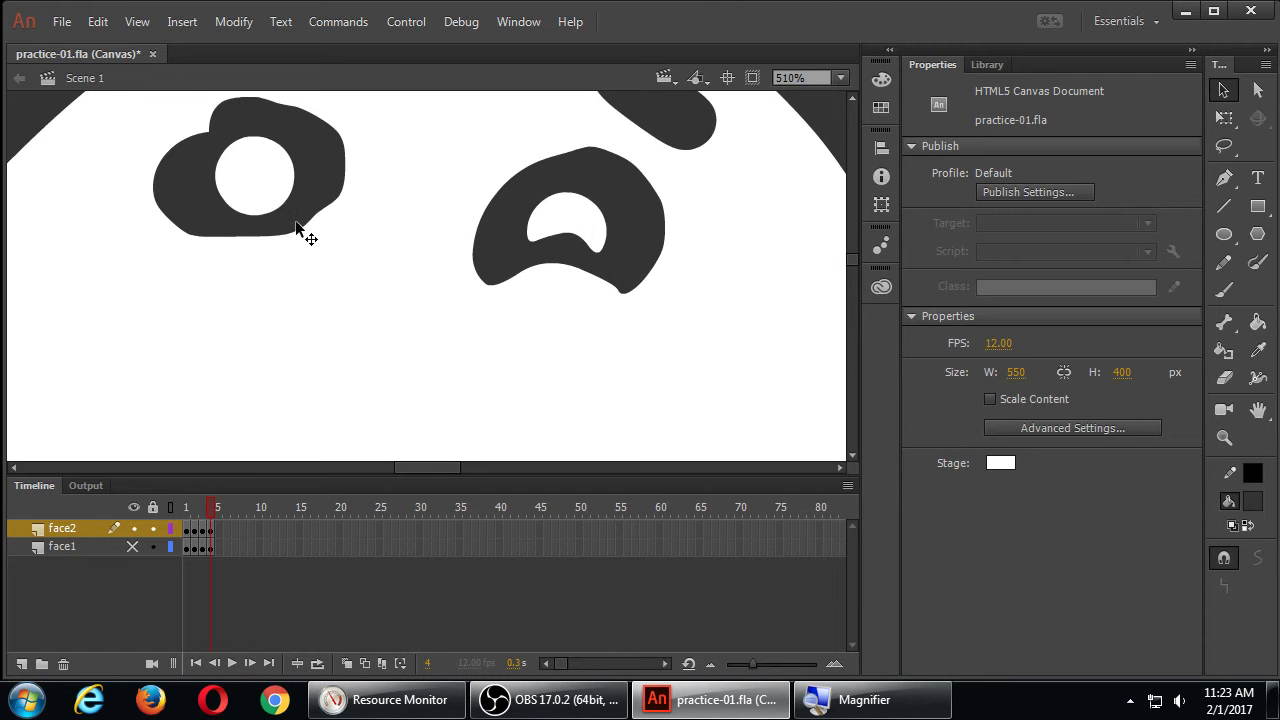
{"action": "left_click_drag", "start_coordinate": [253, 186], "coordinate": [248, 186]}
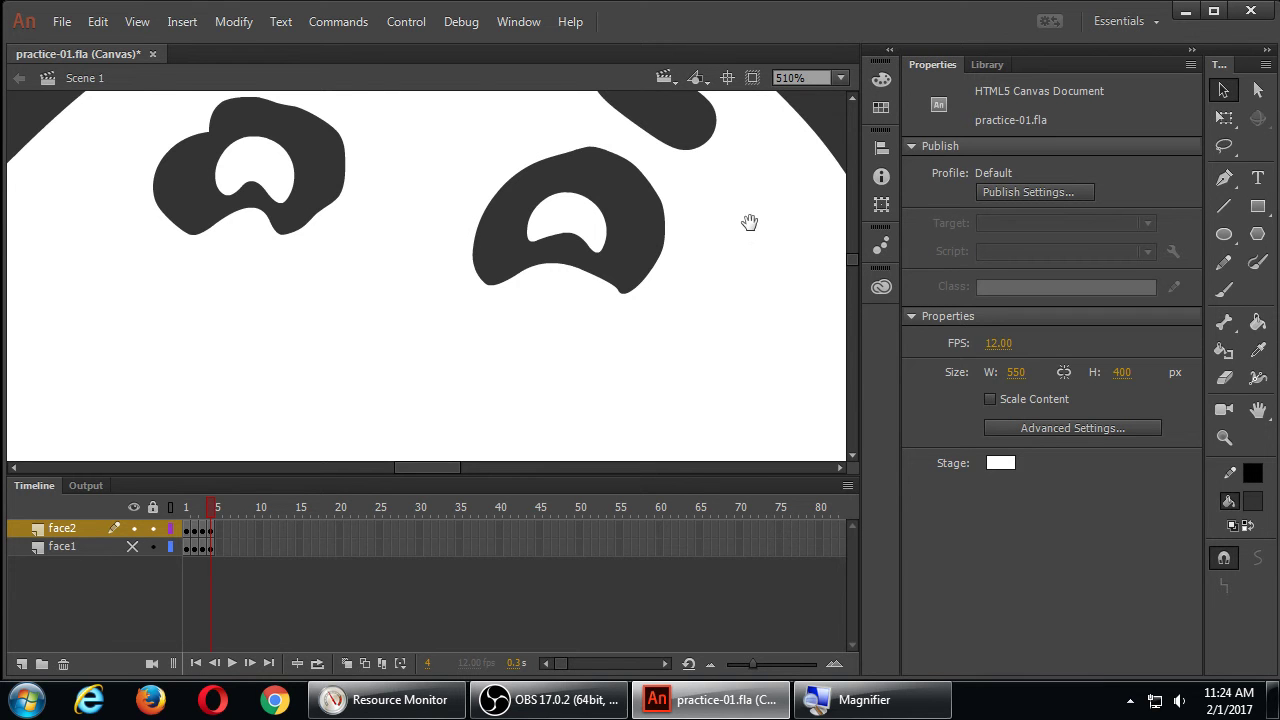
- Bend the upper edges of both eyebrows downward into curves on frame 4
{"action": "scroll", "coordinate": [750, 250], "scroll_direction": "up", "scroll_amount": 2}
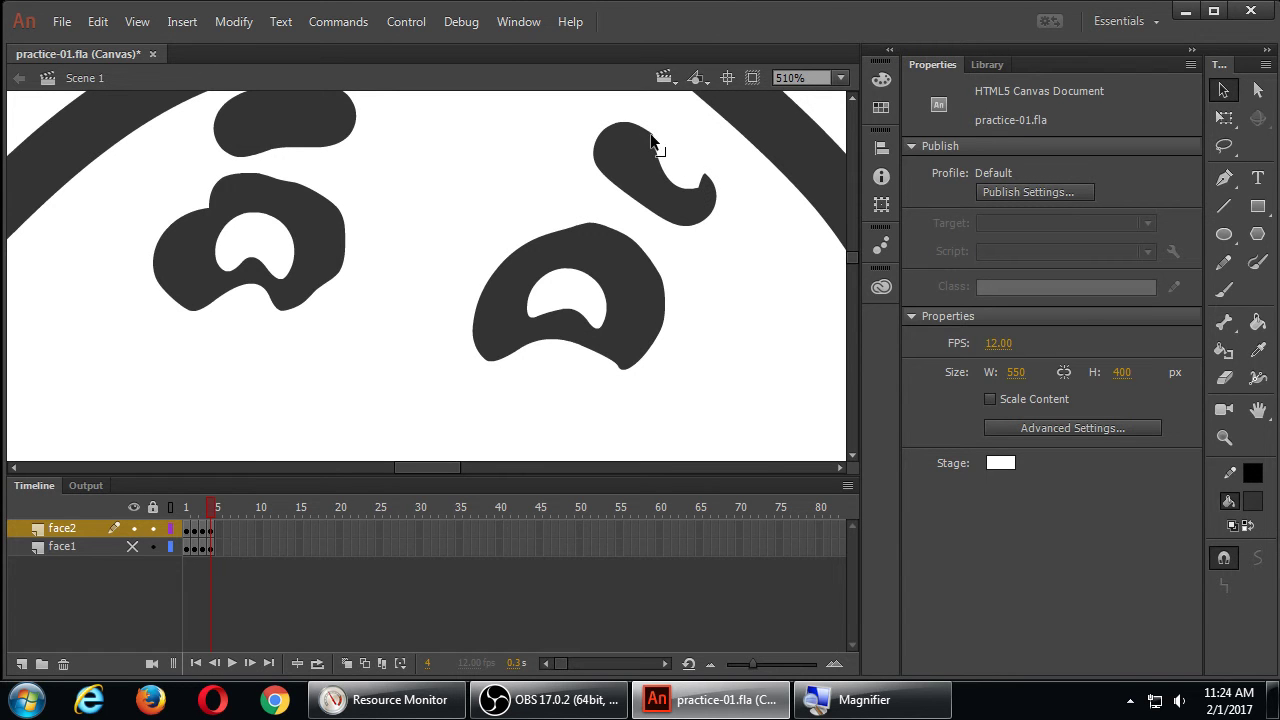
{"action": "scroll", "coordinate": [418, 241], "scroll_direction": "up", "scroll_amount": 6}
{"action": "scroll", "coordinate": [418, 241], "scroll_direction": "down", "scroll_amount": 3}
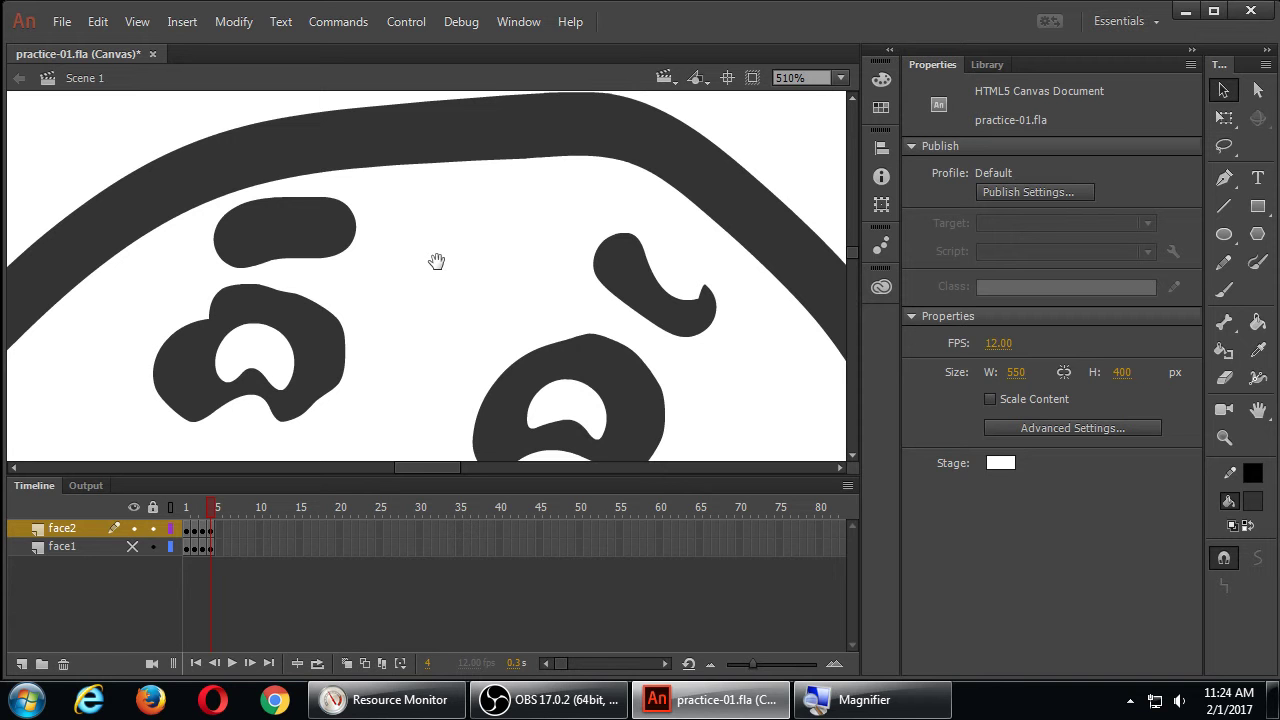
{"action": "mouse_move", "coordinate": [446, 260]}
{"action": "left_mouse_down"}
{"action": "mouse_move", "coordinate": [449, 206]}
{"action": "mouse_move", "coordinate": [571, 314]}
{"action": "mouse_move", "coordinate": [462, 257]}
{"action": "mouse_move", "coordinate": [505, 232]}
{"action": "left_mouse_up"}
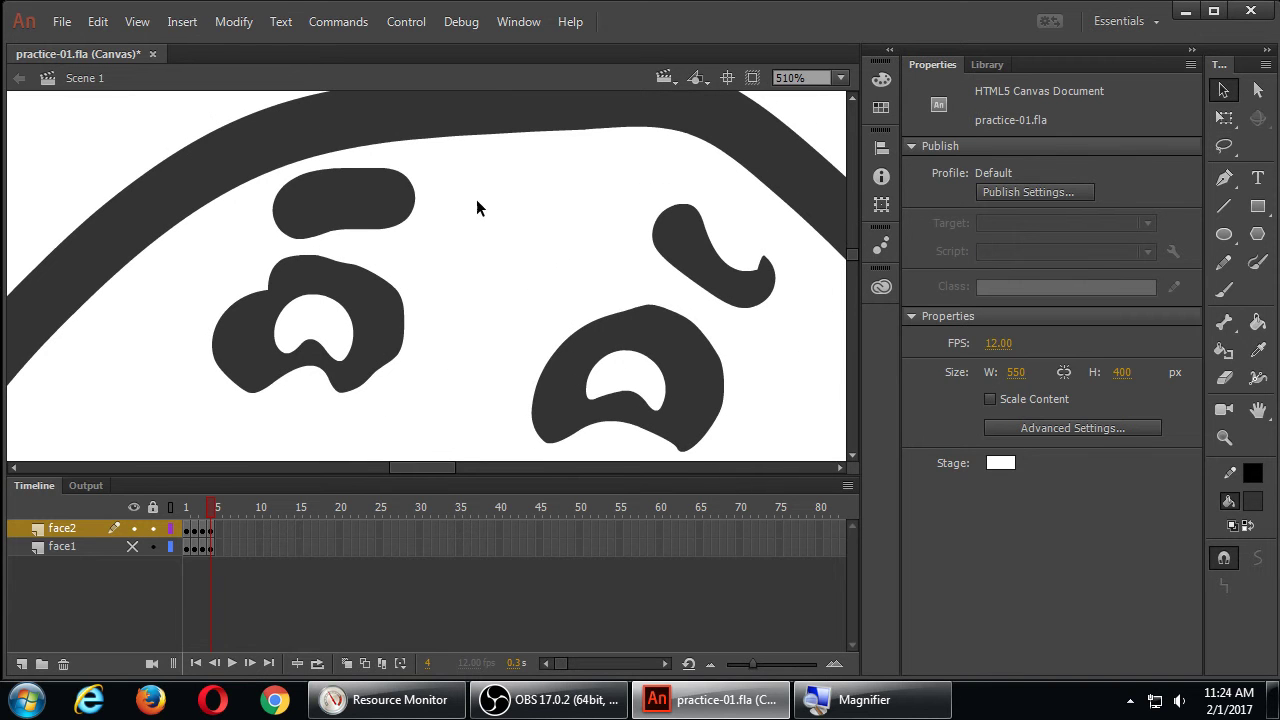
{"action": "left_click_drag", "start_coordinate": [338, 185], "coordinate": [342, 192]}
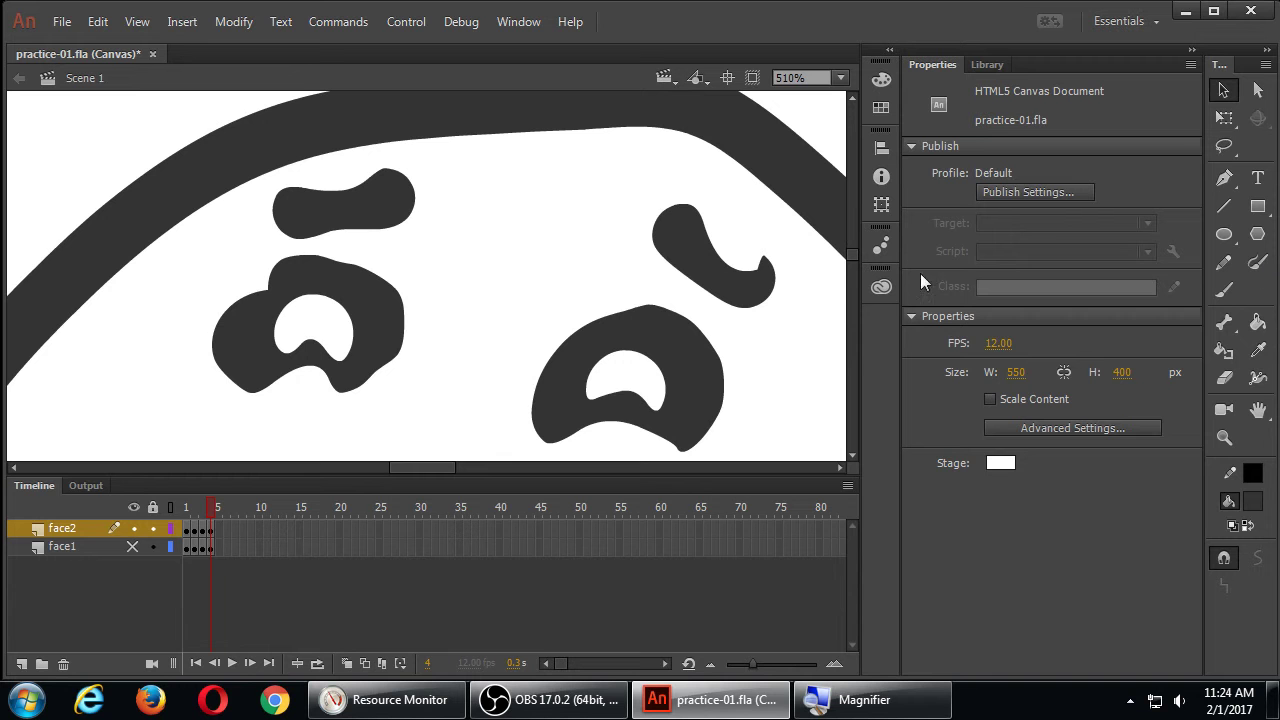
- Bend the top line of the mouth downward into a curved open smile on frame 4
{"action": "mouse_move", "coordinate": [563, 229]}
{"action": "left_mouse_down"}
{"action": "mouse_move", "coordinate": [554, 277]}
{"action": "mouse_move", "coordinate": [556, 242]}
{"action": "left_mouse_up"}
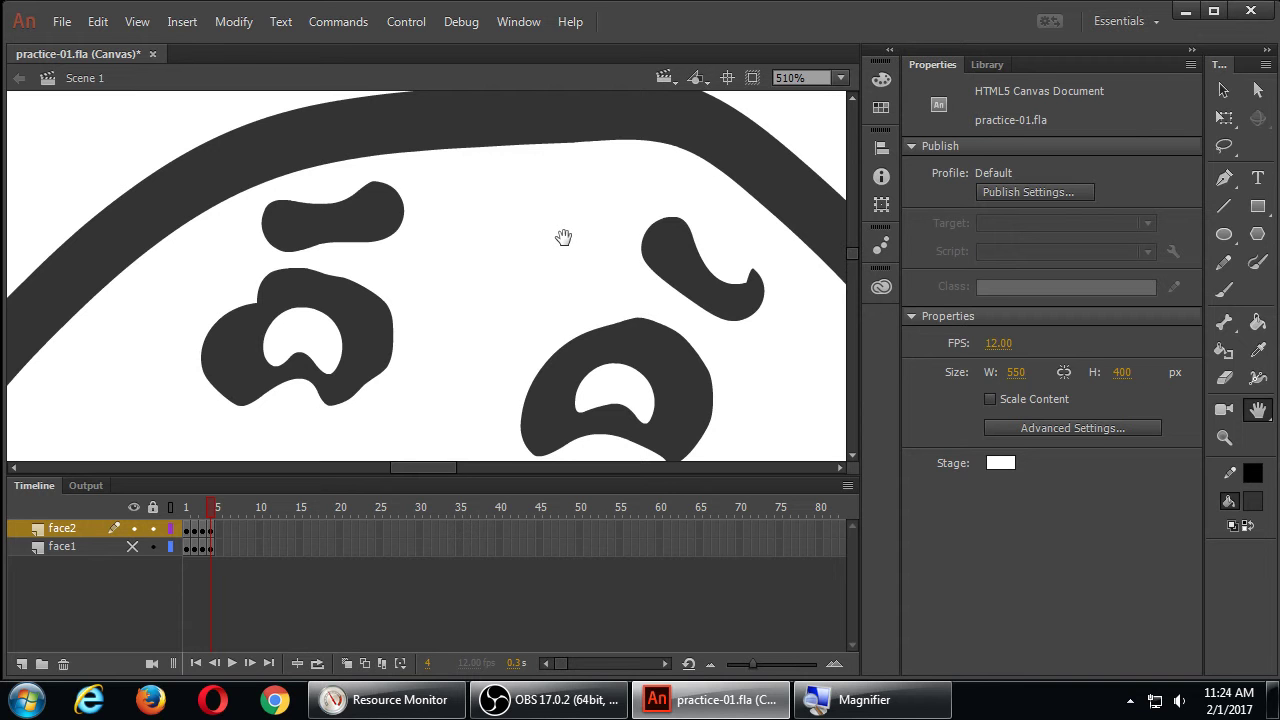
{"action": "key", "text": "v"}
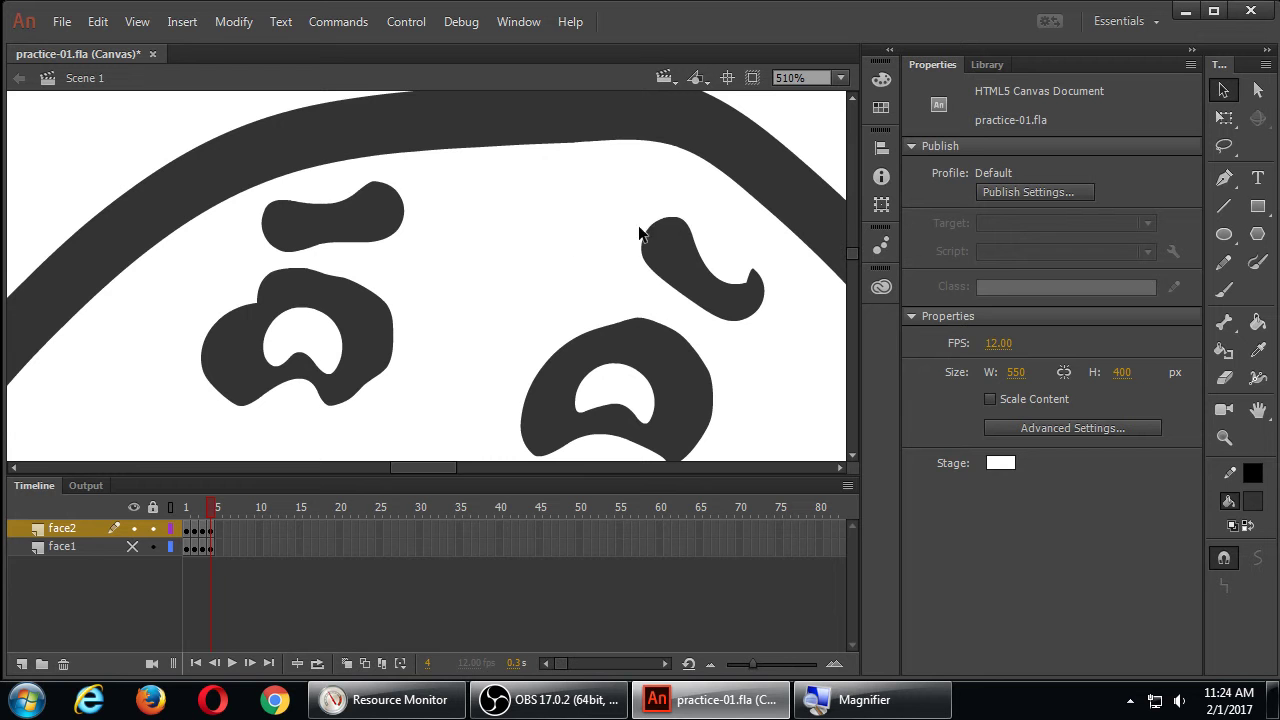
{"action": "mouse_move", "coordinate": [505, 213]}
{"action": "left_mouse_down"}
{"action": "mouse_move", "coordinate": [533, 247]}
{"action": "mouse_move", "coordinate": [529, 263]}
{"action": "mouse_move", "coordinate": [440, 234]}
{"action": "mouse_move", "coordinate": [551, 263]}
{"action": "mouse_move", "coordinate": [443, 202]}
{"action": "mouse_move", "coordinate": [474, 277]}
{"action": "mouse_move", "coordinate": [531, 197]}
{"action": "mouse_move", "coordinate": [431, 277]}
{"action": "mouse_move", "coordinate": [518, 196]}
{"action": "mouse_move", "coordinate": [549, 274]}
{"action": "mouse_move", "coordinate": [449, 220]}
{"action": "mouse_move", "coordinate": [440, 234]}
{"action": "mouse_move", "coordinate": [471, 209]}
{"action": "mouse_move", "coordinate": [477, 306]}
{"action": "mouse_move", "coordinate": [543, 283]}
{"action": "mouse_move", "coordinate": [517, 257]}
{"action": "mouse_move", "coordinate": [440, 264]}
{"action": "mouse_move", "coordinate": [443, 322]}
{"action": "mouse_move", "coordinate": [384, 305]}
{"action": "mouse_move", "coordinate": [365, 318]}
{"action": "left_mouse_up"}
{"action": "left_click_drag", "start_coordinate": [474, 256], "coordinate": [475, 267]}
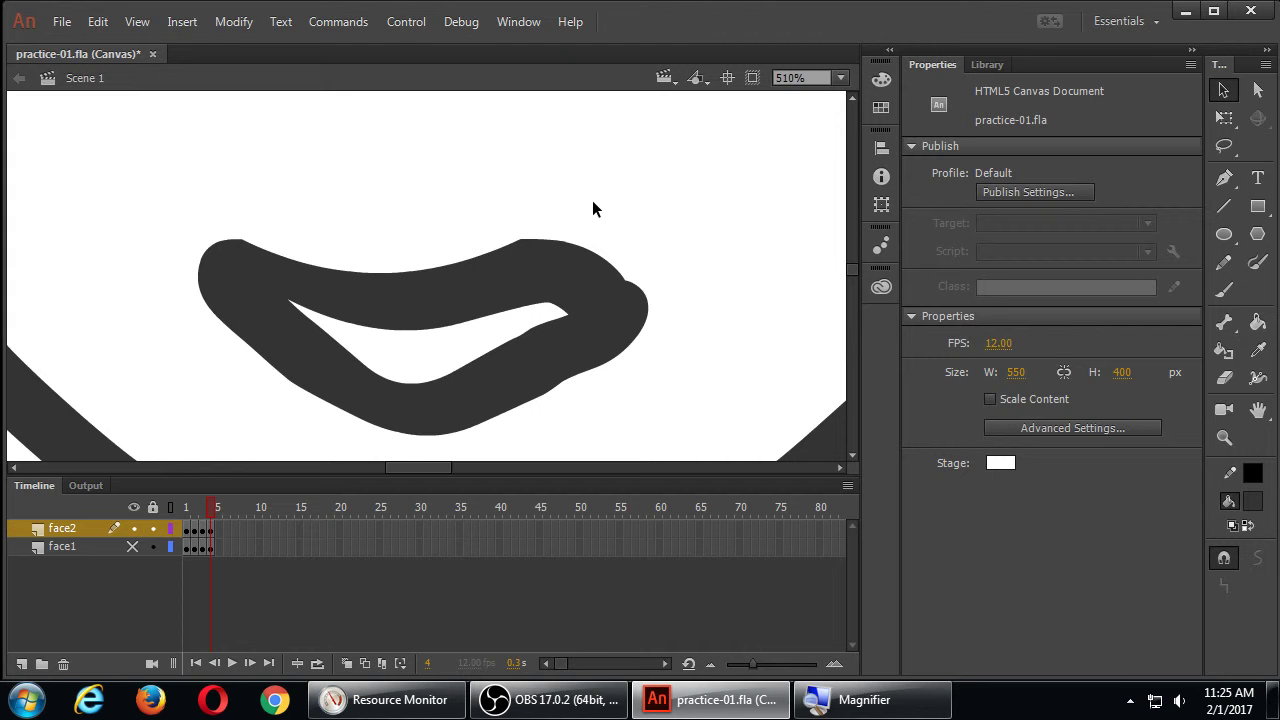
- Set the stage view back to 100%, test the movie in the browser, and return to the timeline
{"action": "double_click", "coordinate": [1223, 436]}
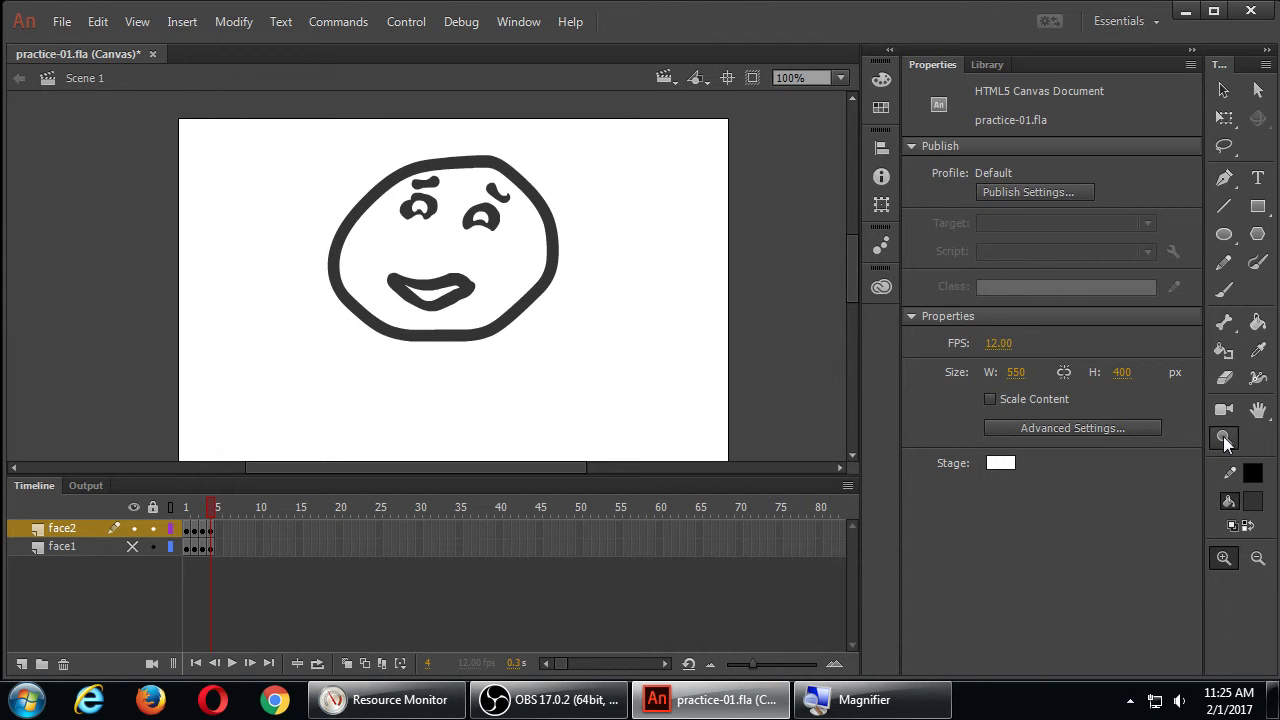
{"action": "left_click", "coordinate": [1223, 437]}
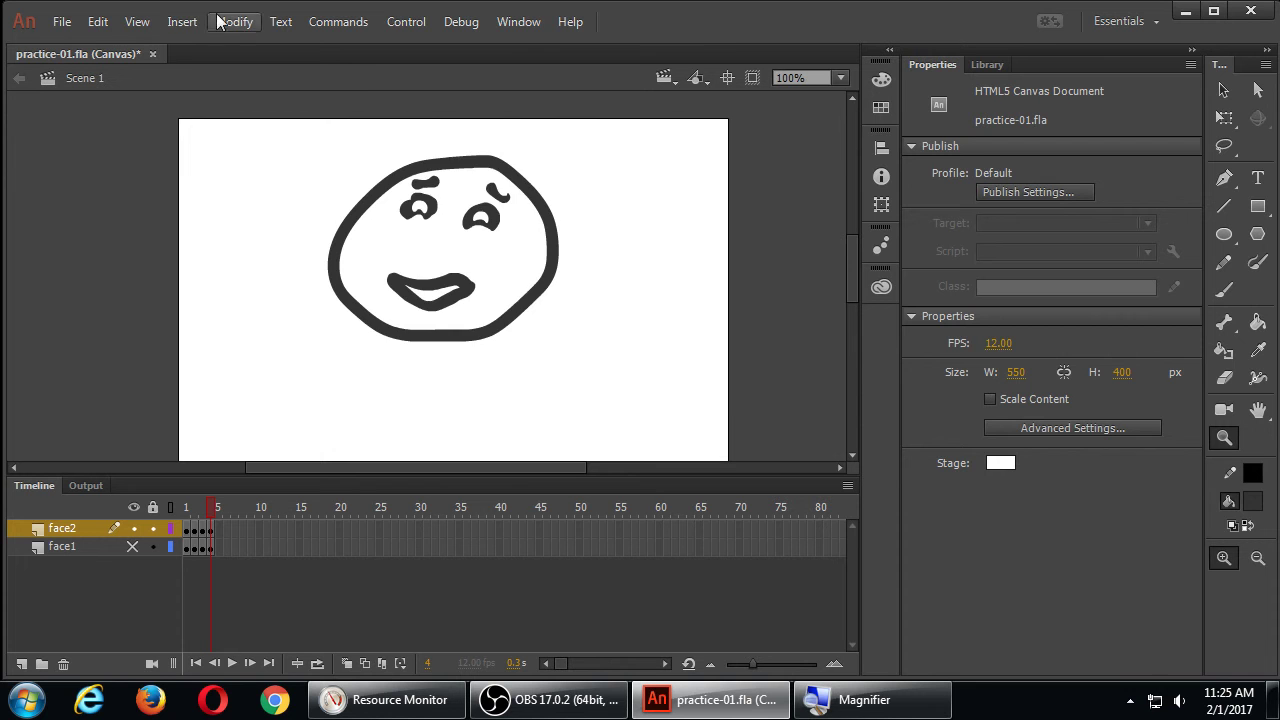
{"action": "left_click", "coordinate": [406, 21]}
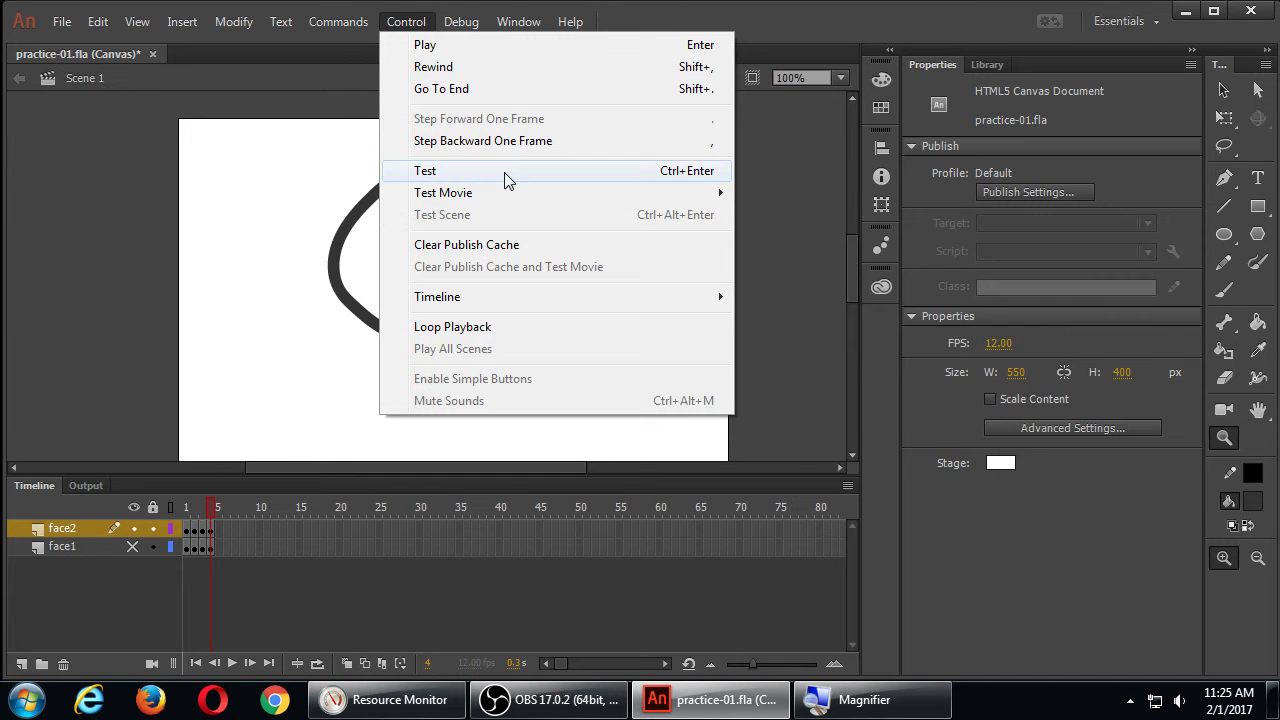
{"action": "left_click", "coordinate": [504, 172]}
{"action": "left_click", "coordinate": [507, 178]}
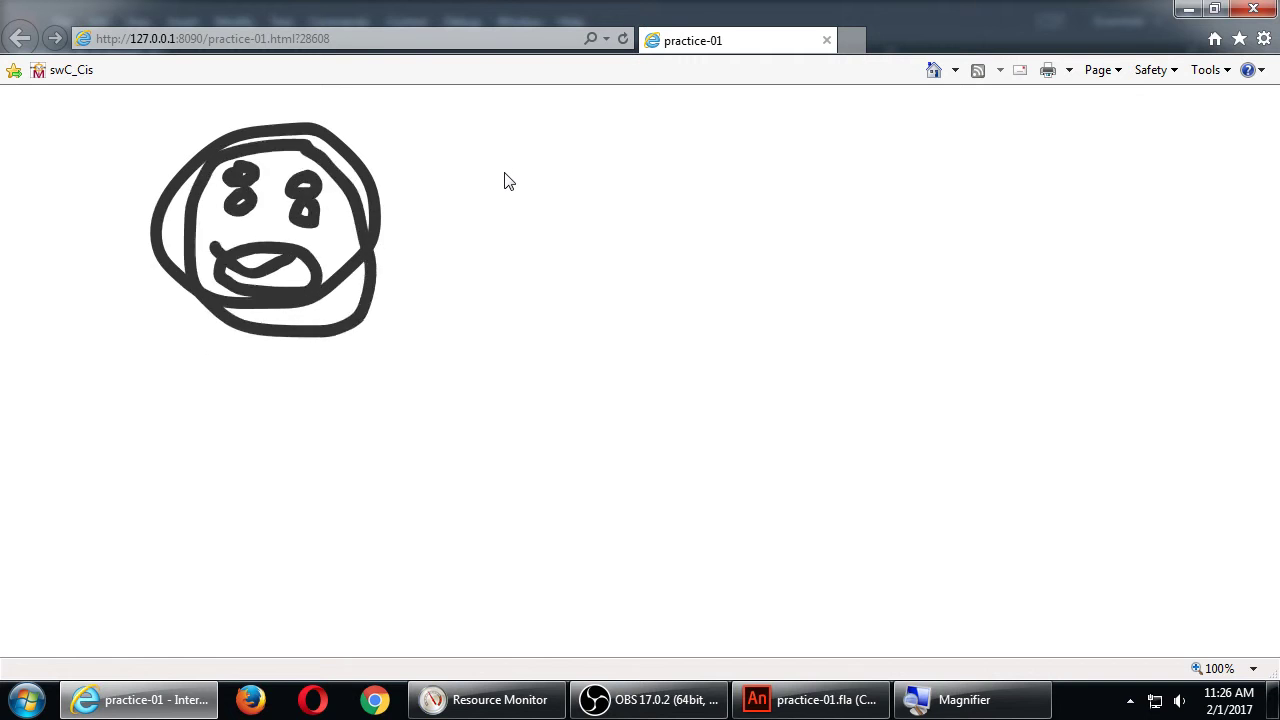
{"action": "left_click", "coordinate": [1253, 9]}
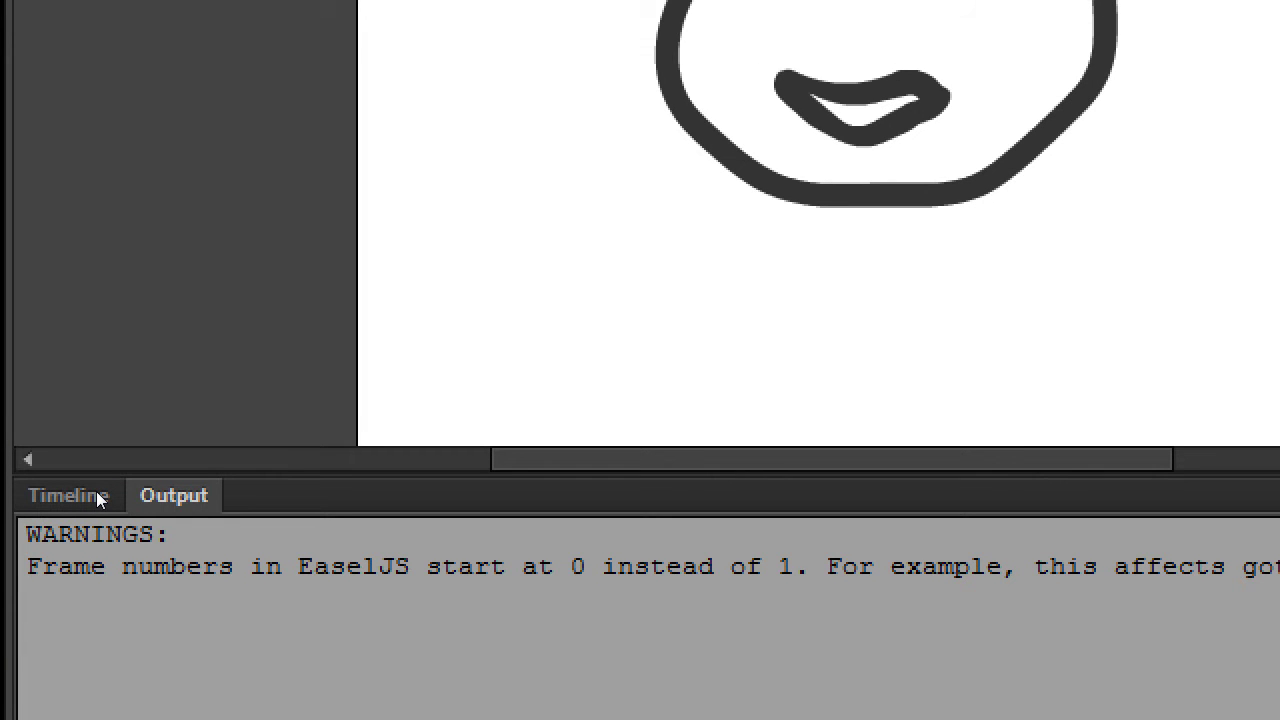
{"action": "left_click", "coordinate": [37, 490]}
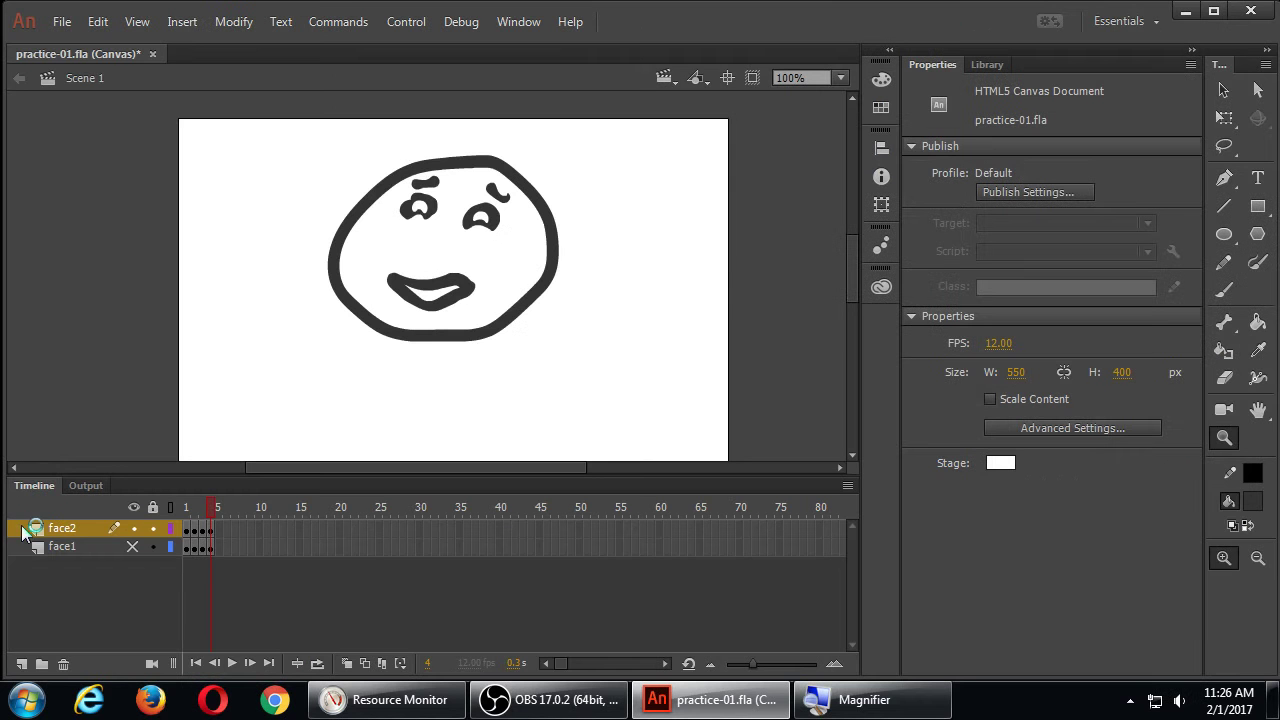
- Convert the face1 layer to a guide layer so it is excluded from the published movie
{"action": "left_click", "coordinate": [74, 624]}
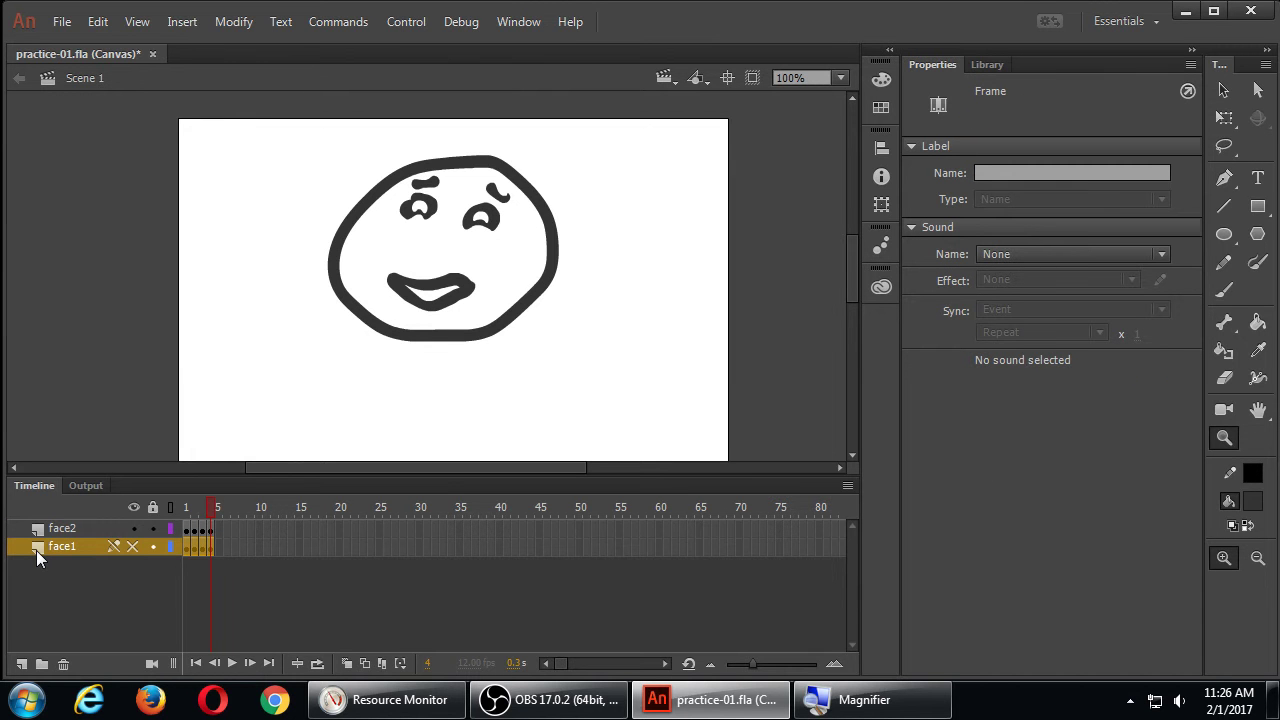
{"action": "right_click", "coordinate": [37, 558]}
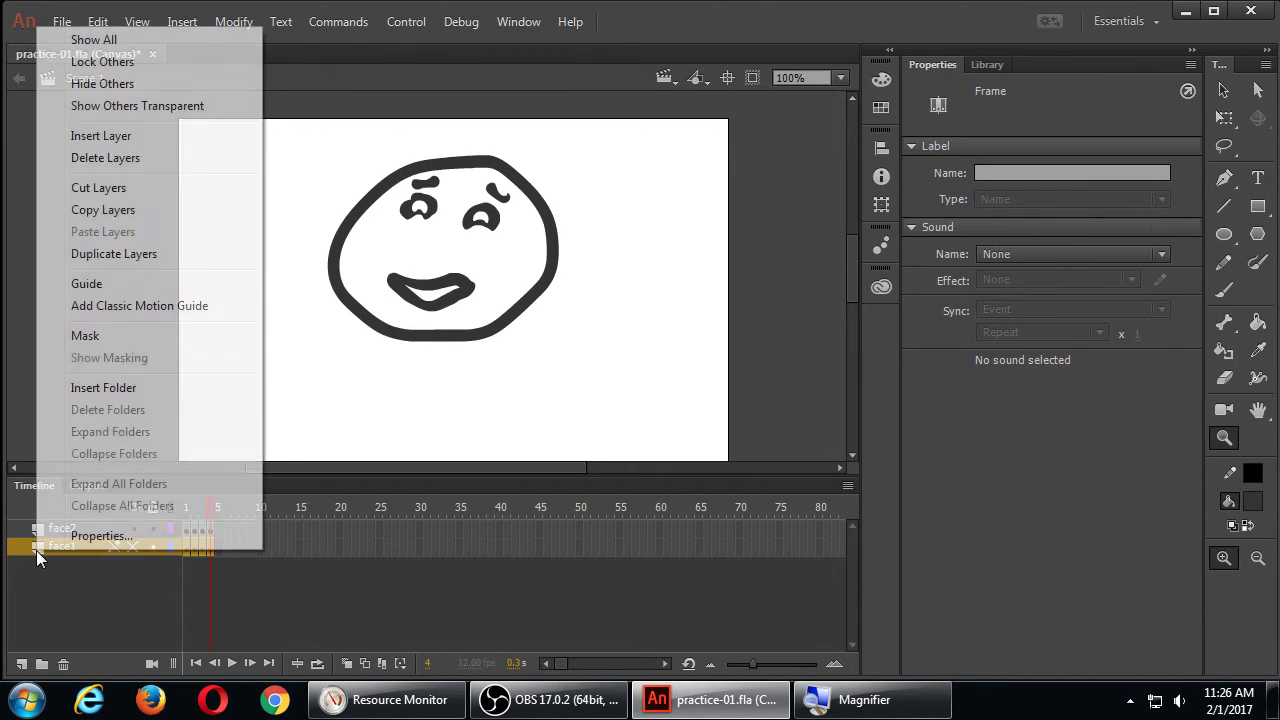
{"action": "left_click", "coordinate": [28, 556]}
{"action": "right_click", "coordinate": [28, 552]}
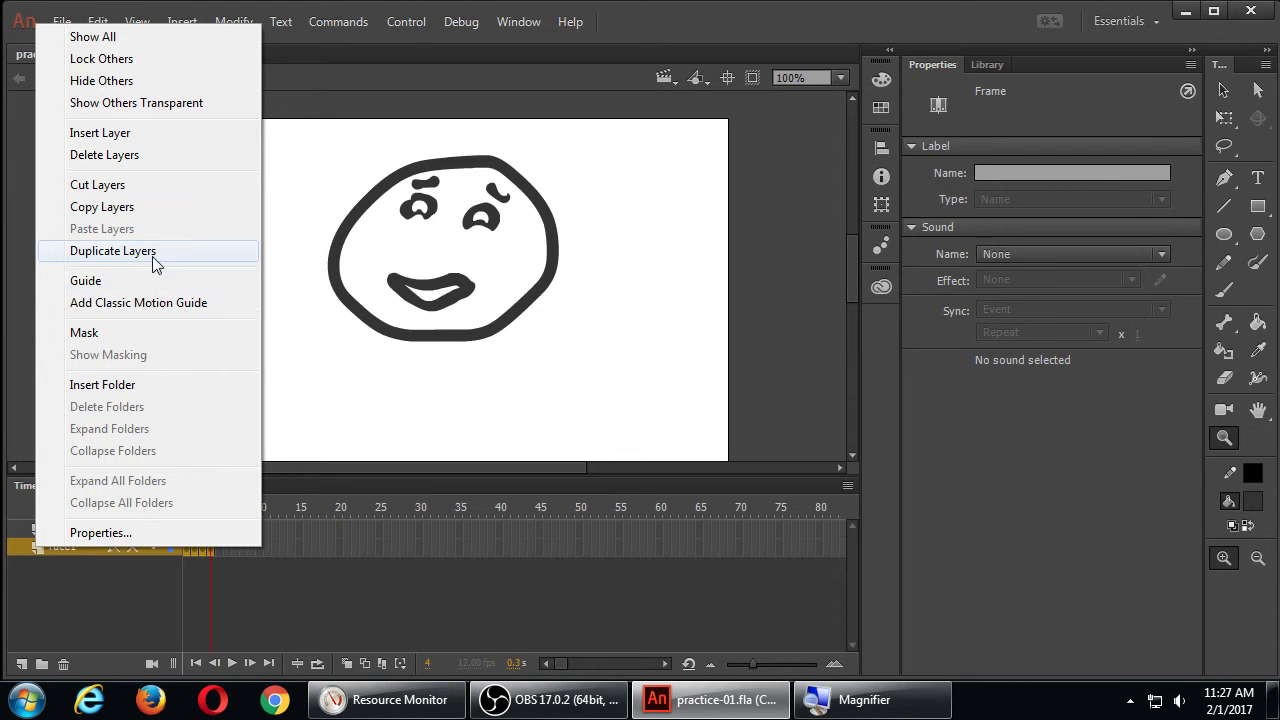
{"action": "left_click", "coordinate": [130, 281]}
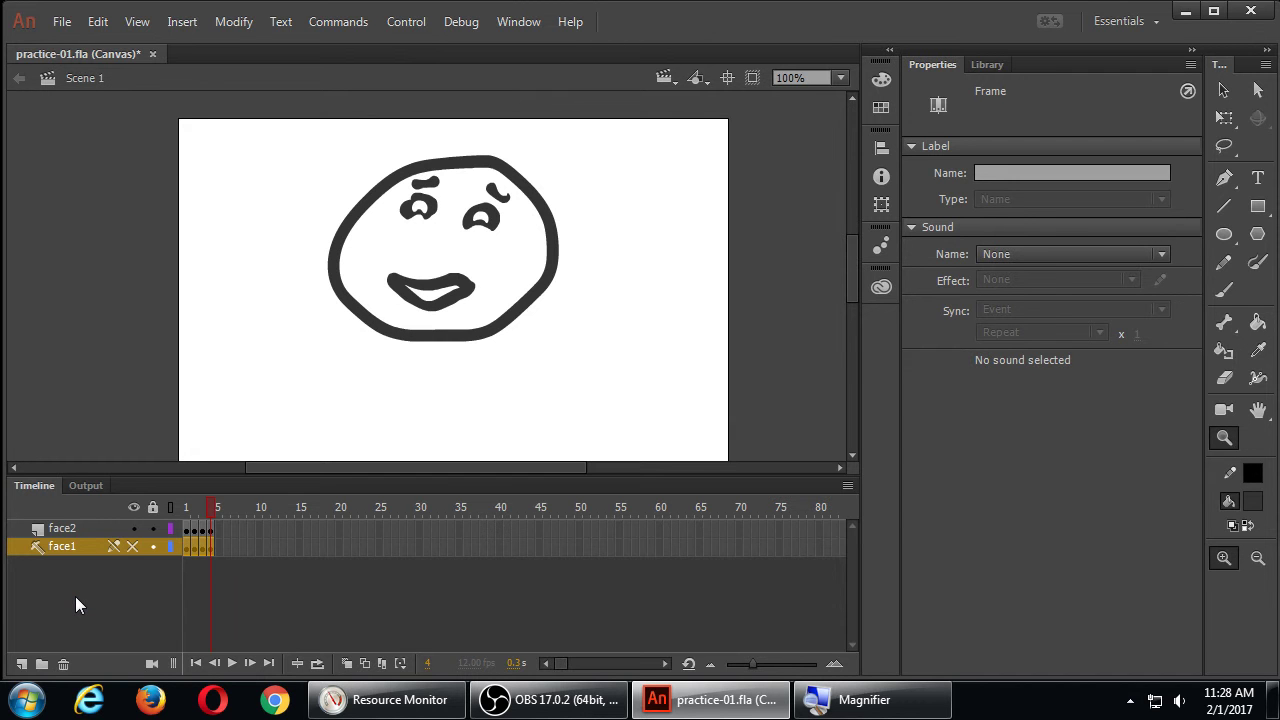
- Test the movie again with face1 as a guide, close the browser preview, and return to the timeline
{"action": "left_click", "coordinate": [400, 21]}
{"action": "left_click", "coordinate": [447, 171]}
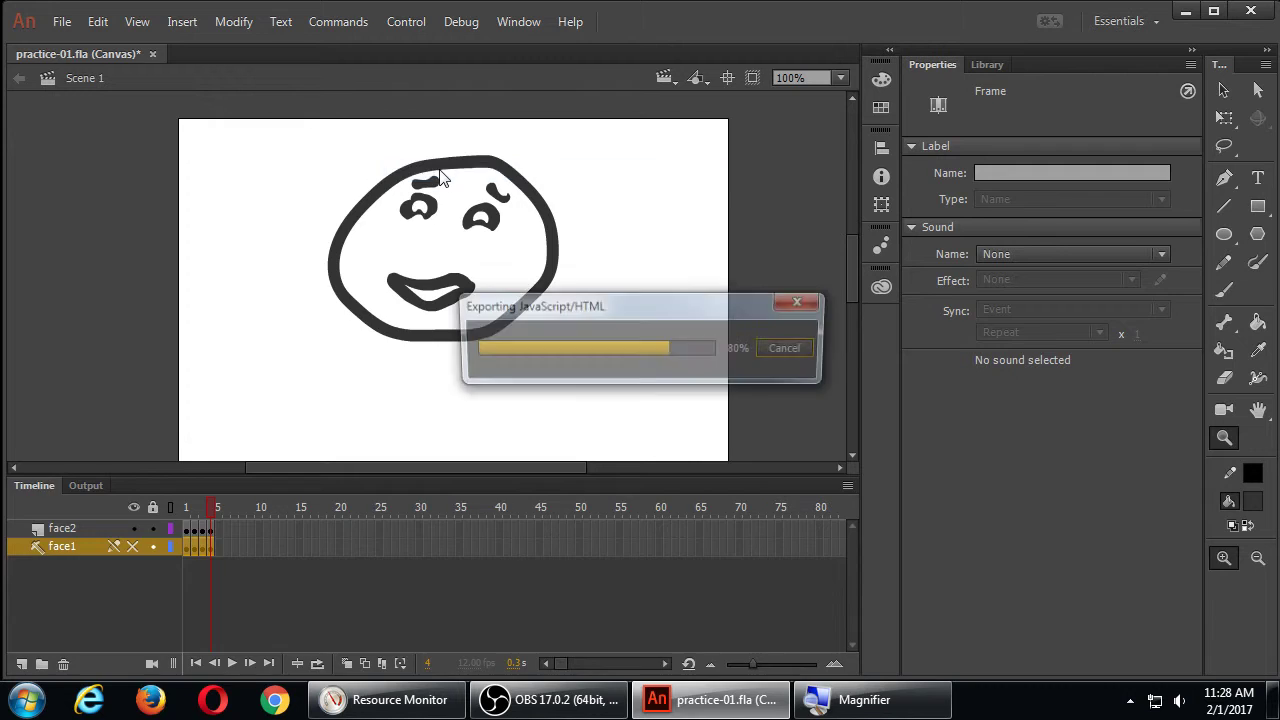
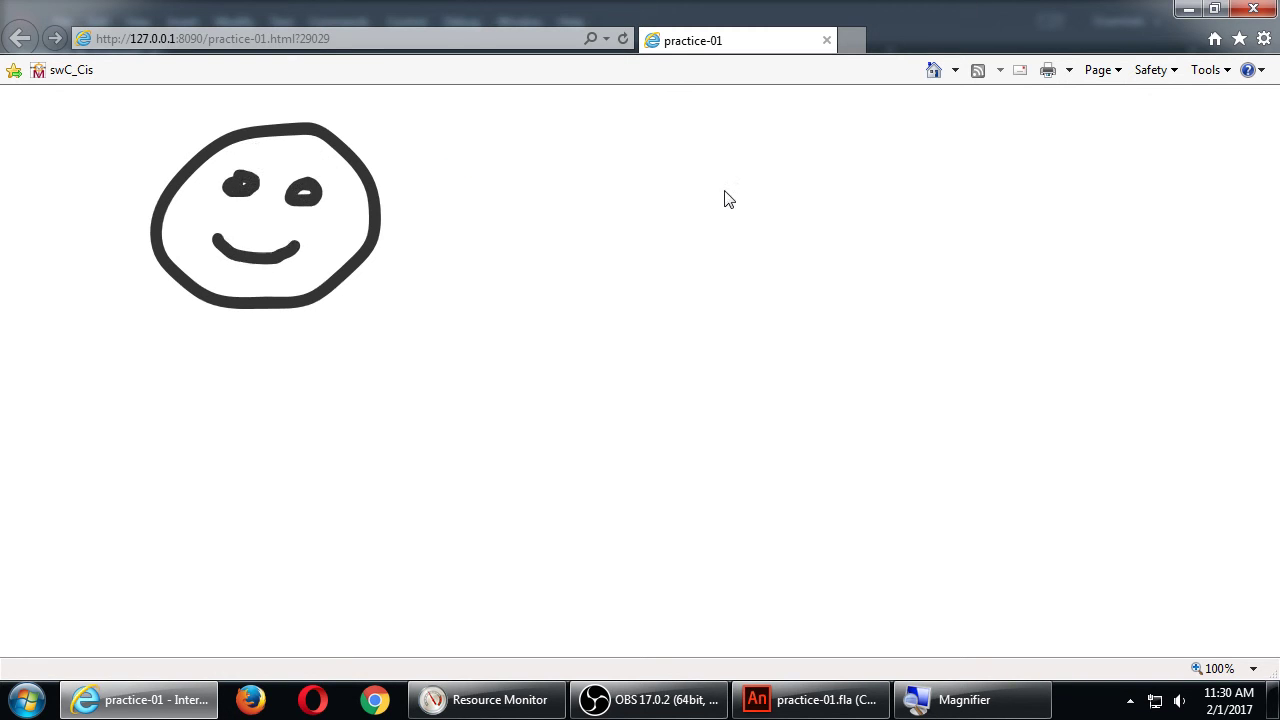
{"action": "left_click", "coordinate": [1258, 9]}
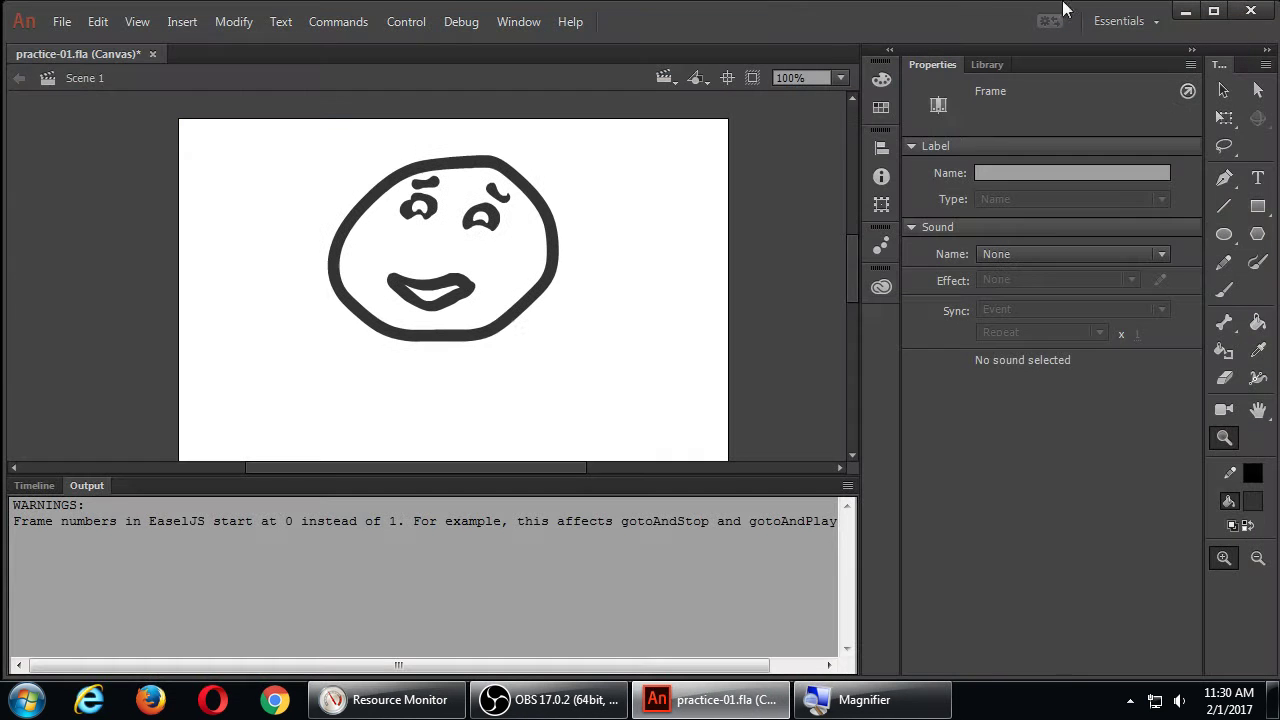
{"action": "left_click", "coordinate": [34, 486]}
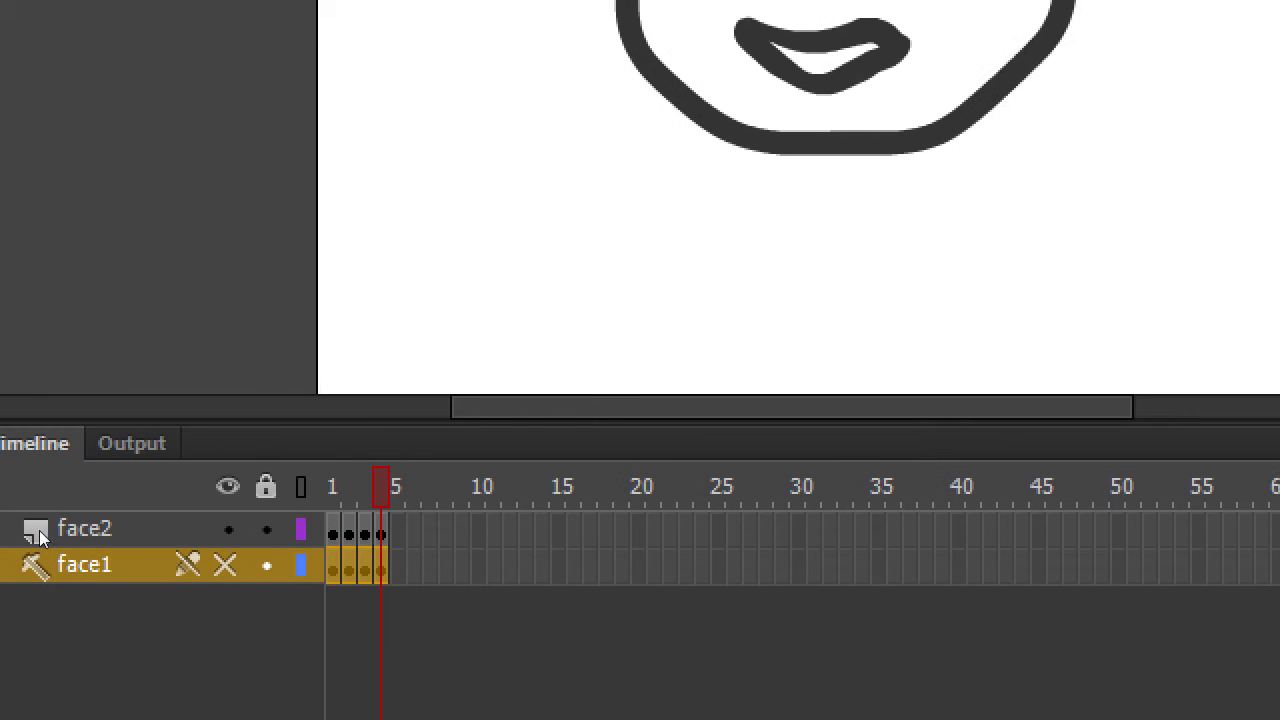
- Convert the face2 layer to a guide layer and add a new layer named face3 above it
{"action": "right_click", "coordinate": [39, 525]}
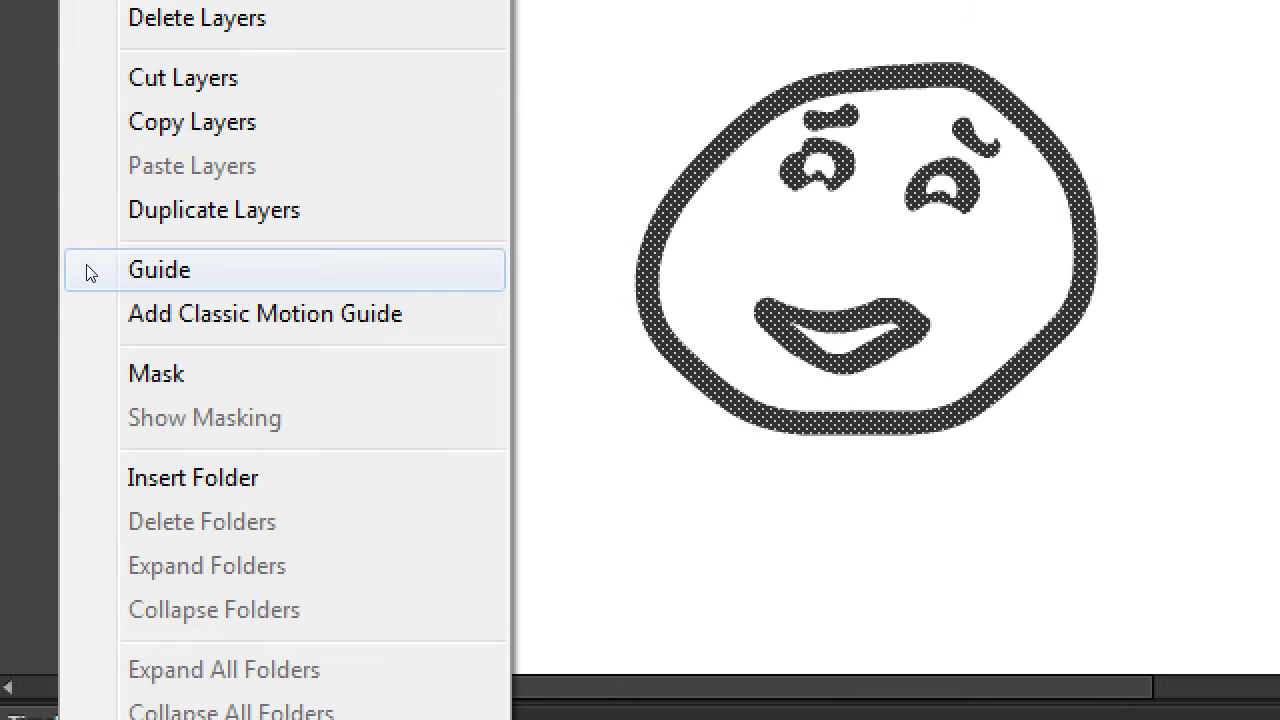
{"action": "left_click", "coordinate": [90, 272]}
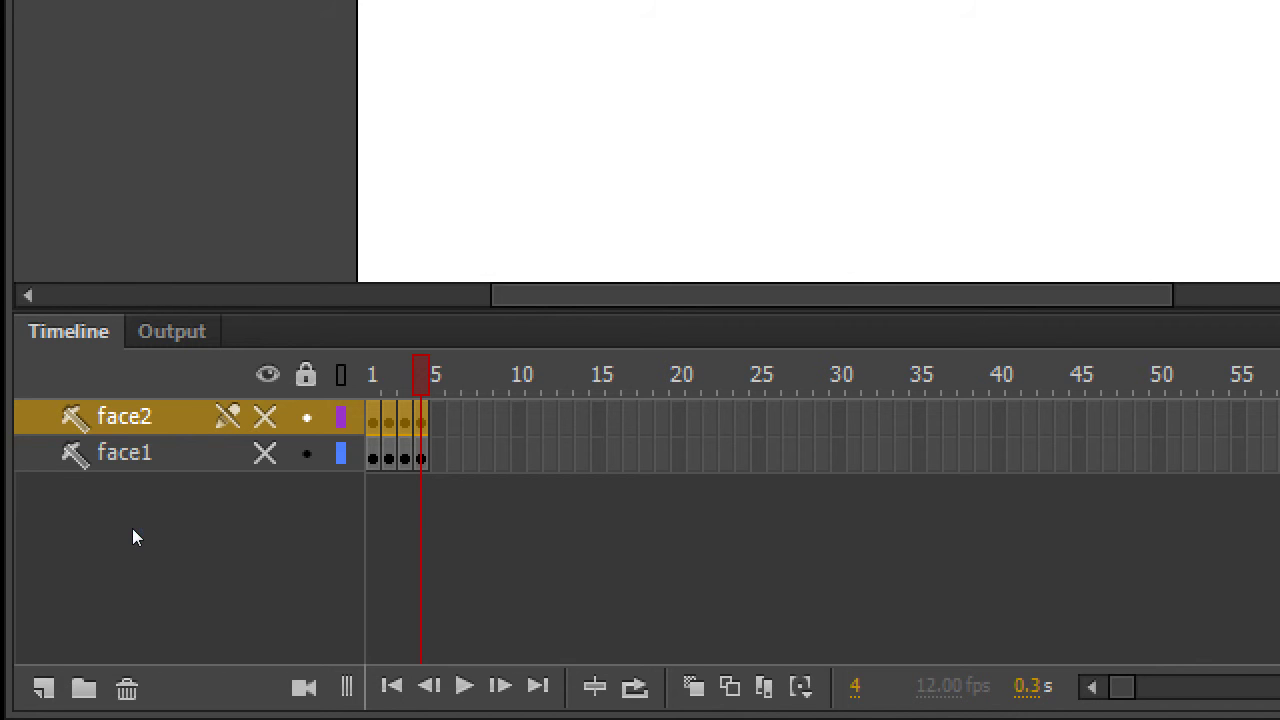
{"action": "left_click", "coordinate": [26, 665]}
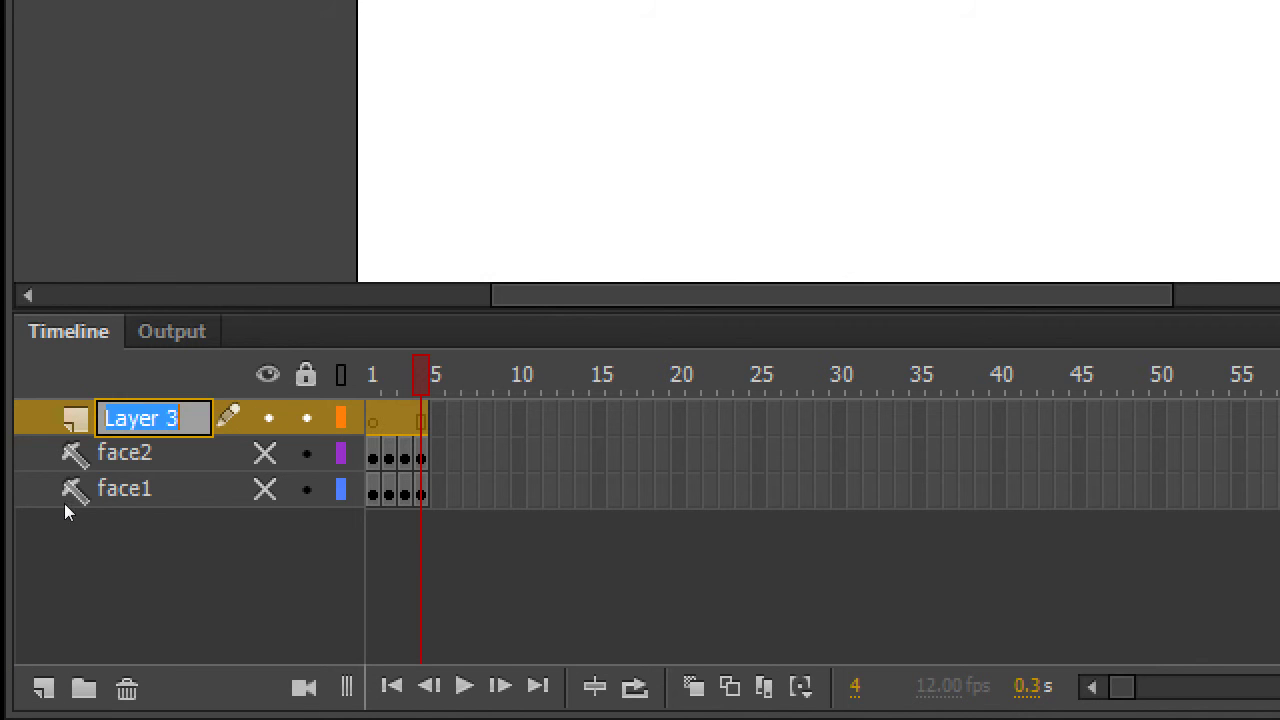
{"action": "type", "text": "face3"}
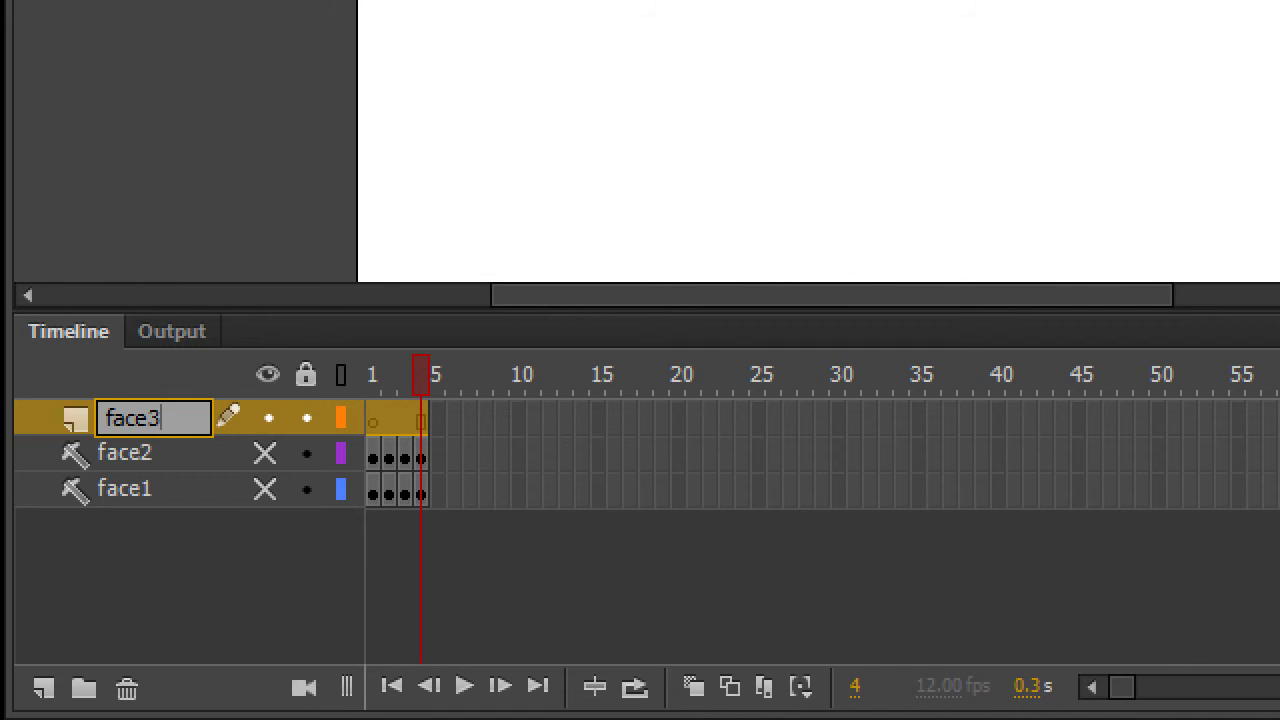
{"action": "key", "text": "Return"}
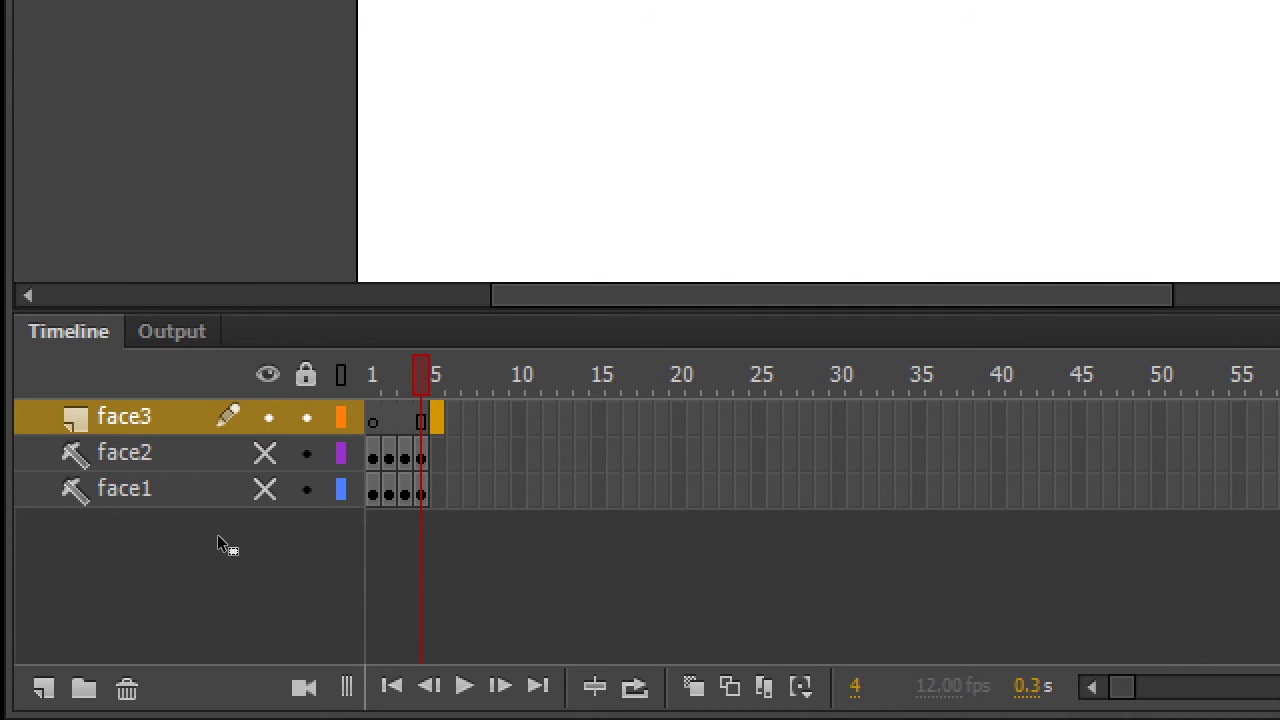
- With the Brush tool, draw a round head outline, two open eyes and a smile on frame 1 of face3
{"action": "key", "text": "Home"}
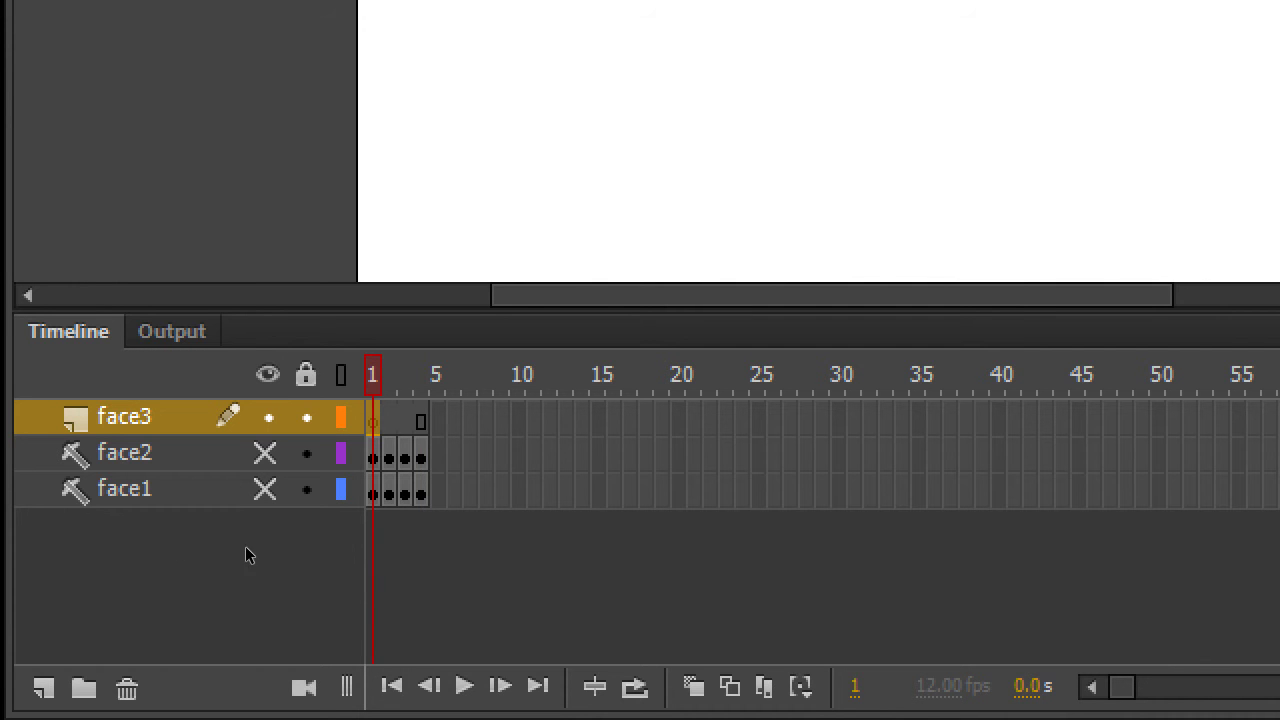
{"action": "key", "text": "super+minus"}
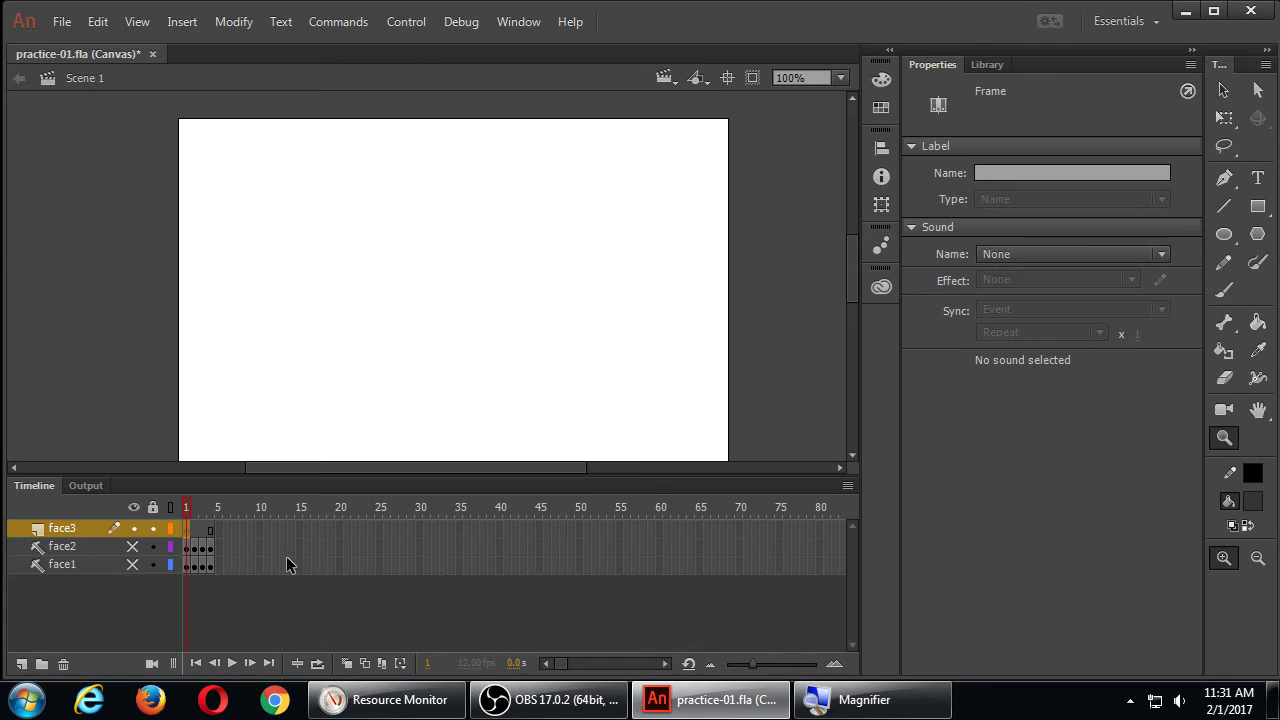
{"action": "key", "text": "b"}
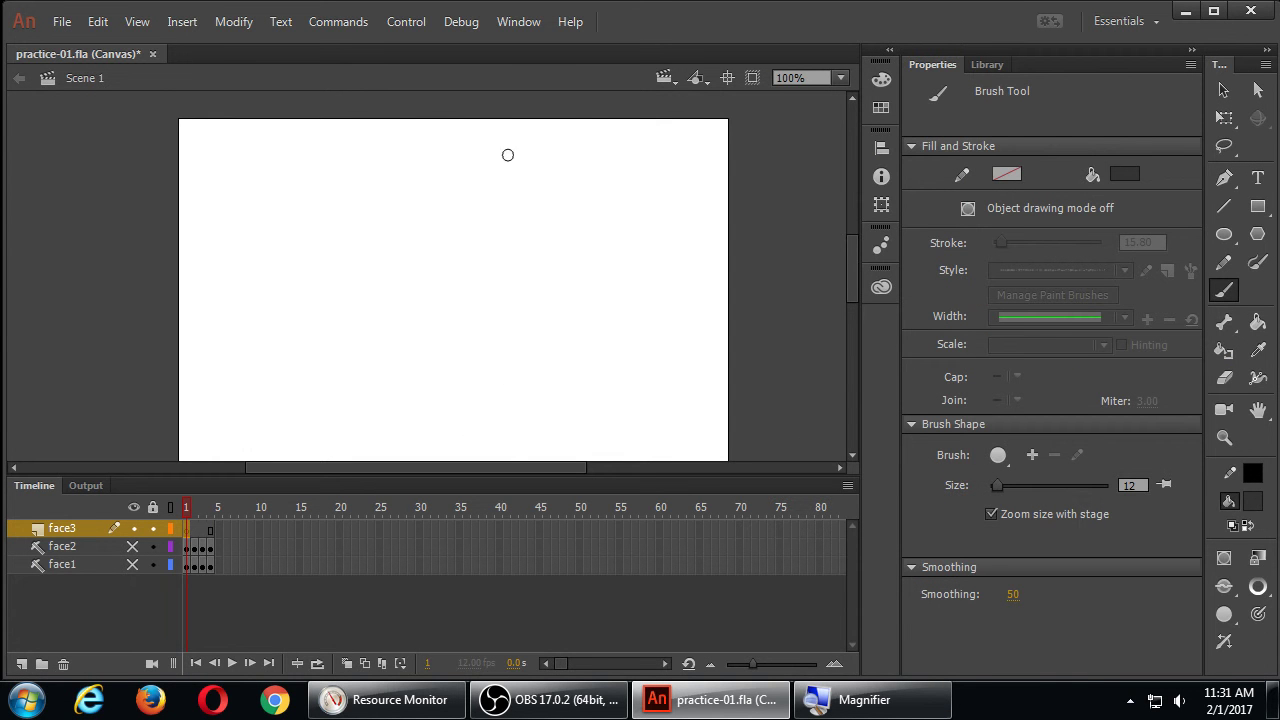
{"action": "mouse_move", "coordinate": [494, 147]}
{"action": "left_mouse_down"}
{"action": "mouse_move", "coordinate": [383, 163]}
{"action": "mouse_move", "coordinate": [342, 295]}
{"action": "mouse_move", "coordinate": [430, 382]}
{"action": "mouse_move", "coordinate": [591, 281]}
{"action": "mouse_move", "coordinate": [551, 175]}
{"action": "mouse_move", "coordinate": [490, 152]}
{"action": "left_mouse_up"}
{"action": "mouse_move", "coordinate": [405, 212]}
{"action": "left_mouse_down"}
{"action": "mouse_move", "coordinate": [407, 238]}
{"action": "mouse_move", "coordinate": [420, 206]}
{"action": "left_mouse_up"}
{"action": "mouse_move", "coordinate": [515, 222]}
{"action": "left_mouse_down"}
{"action": "mouse_move", "coordinate": [488, 250]}
{"action": "mouse_move", "coordinate": [515, 219]}
{"action": "left_mouse_up"}
{"action": "mouse_move", "coordinate": [411, 293]}
{"action": "left_mouse_down"}
{"action": "mouse_move", "coordinate": [412, 307]}
{"action": "mouse_move", "coordinate": [519, 318]}
{"action": "left_mouse_up"}
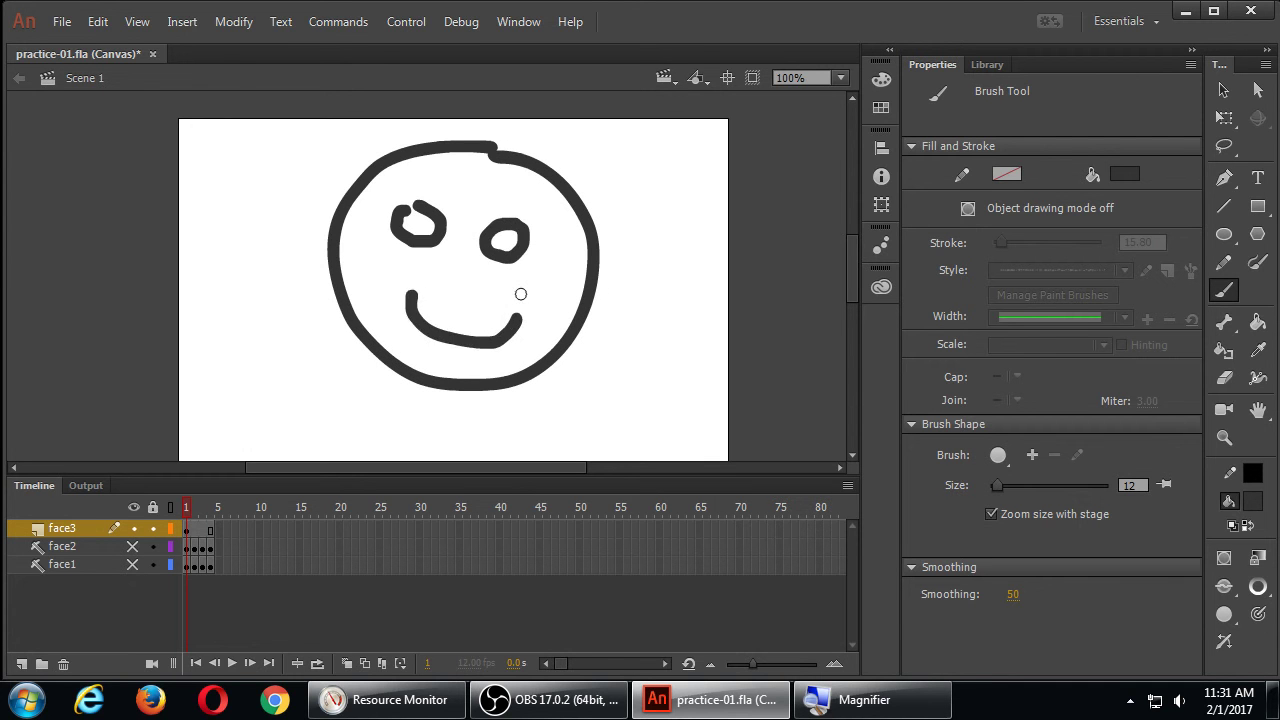
- Brush in two short eyebrows, a pupil in each eye and a small nose on frame 1, and save the document
{"action": "left_click_drag", "start_coordinate": [505, 194], "coordinate": [533, 200]}
{"action": "left_click_drag", "start_coordinate": [401, 183], "coordinate": [431, 184]}
{"action": "left_click", "coordinate": [412, 224]}
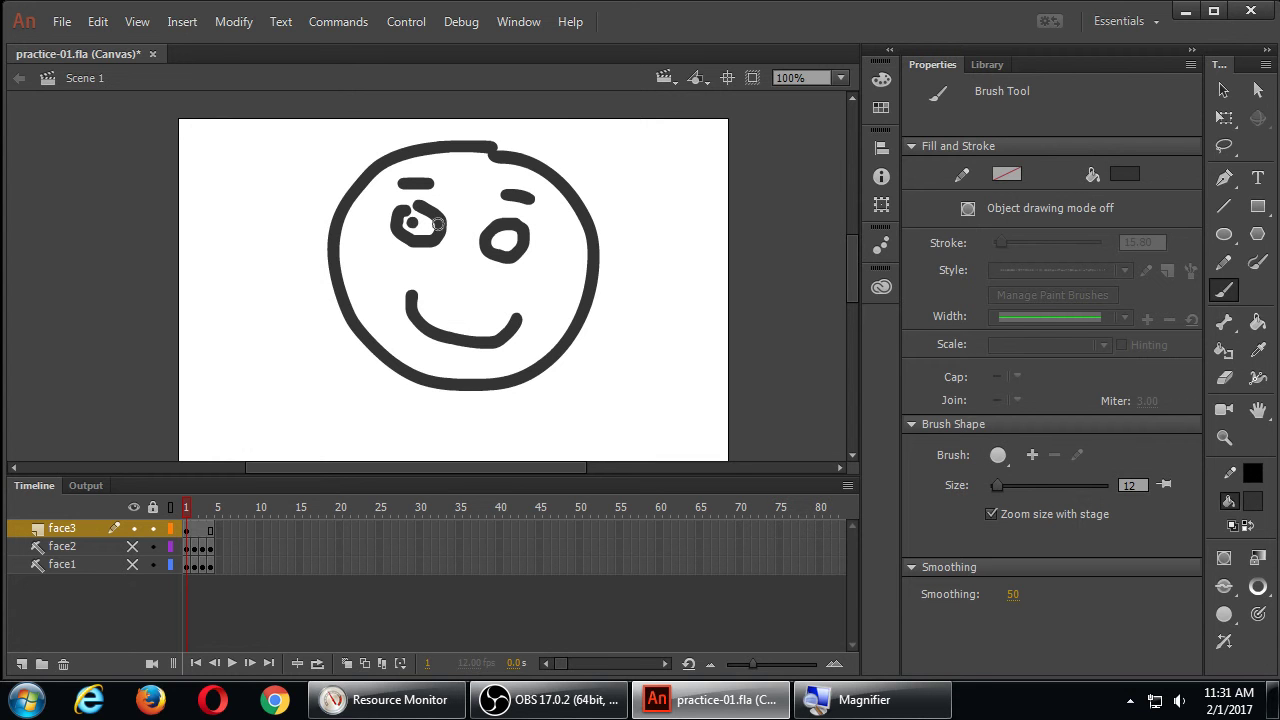
{"action": "left_click", "coordinate": [498, 240]}
{"action": "mouse_move", "coordinate": [460, 256]}
{"action": "left_mouse_down"}
{"action": "mouse_move", "coordinate": [442, 276]}
{"action": "mouse_move", "coordinate": [478, 285]}
{"action": "left_mouse_up"}
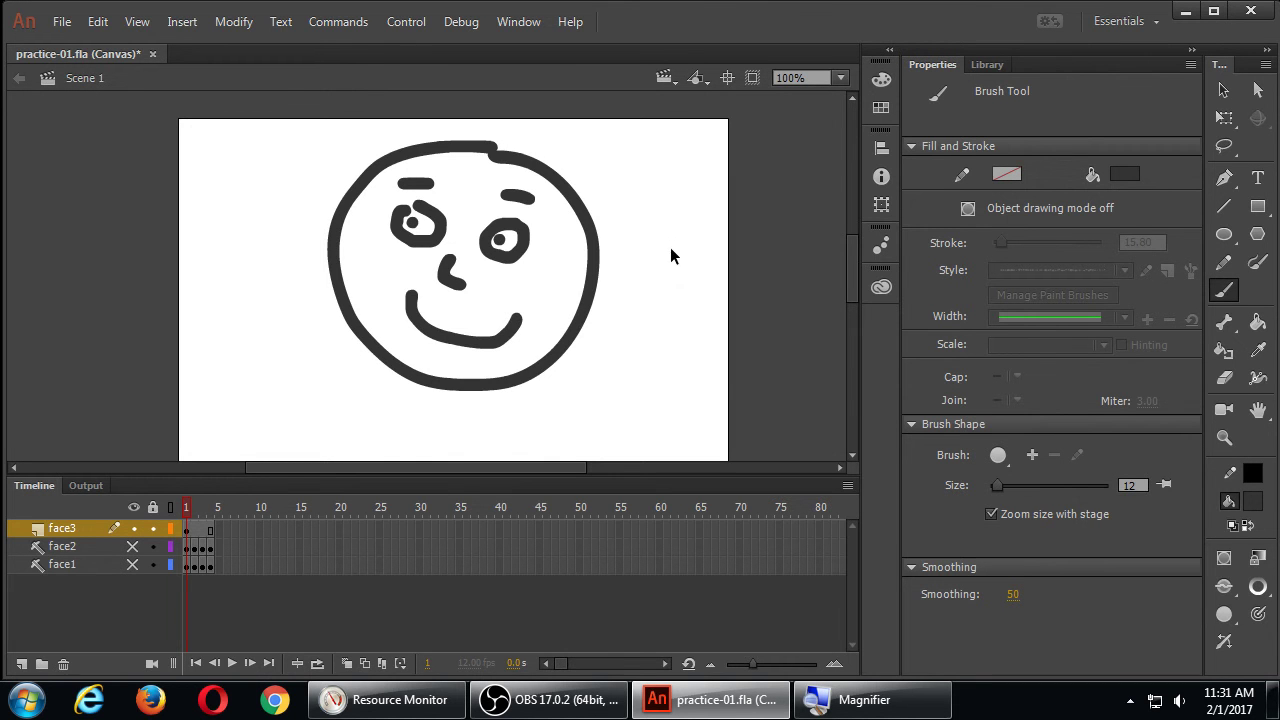
{"action": "key", "text": "ctrl+s"}
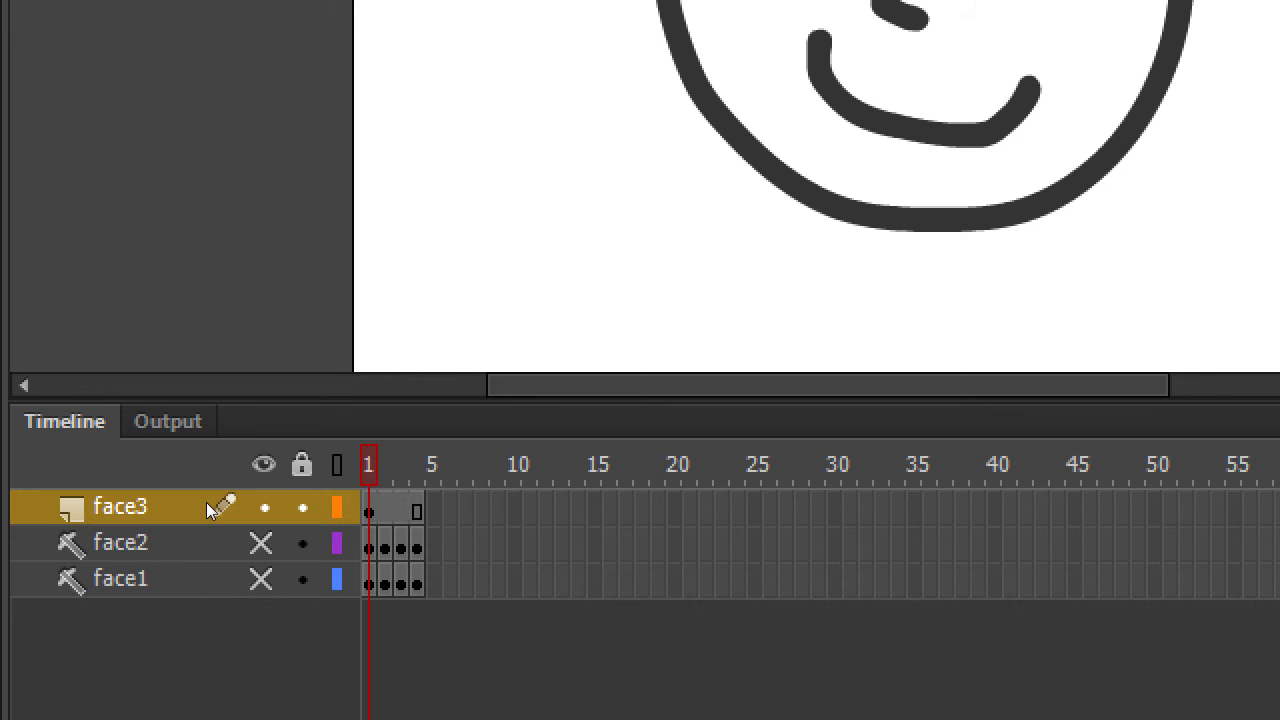
- Insert a blank keyframe at frame 2 of the face3 layer
{"action": "key", "text": "period"}
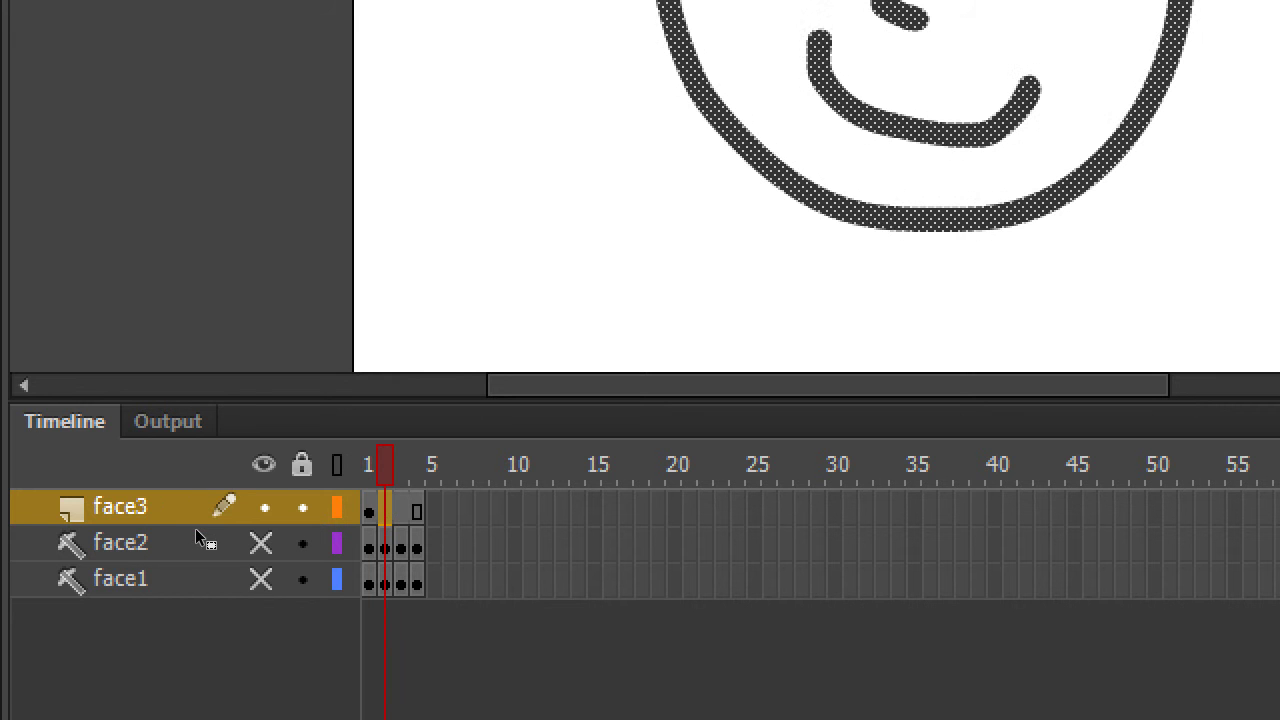
{"action": "key", "text": "Menu"}
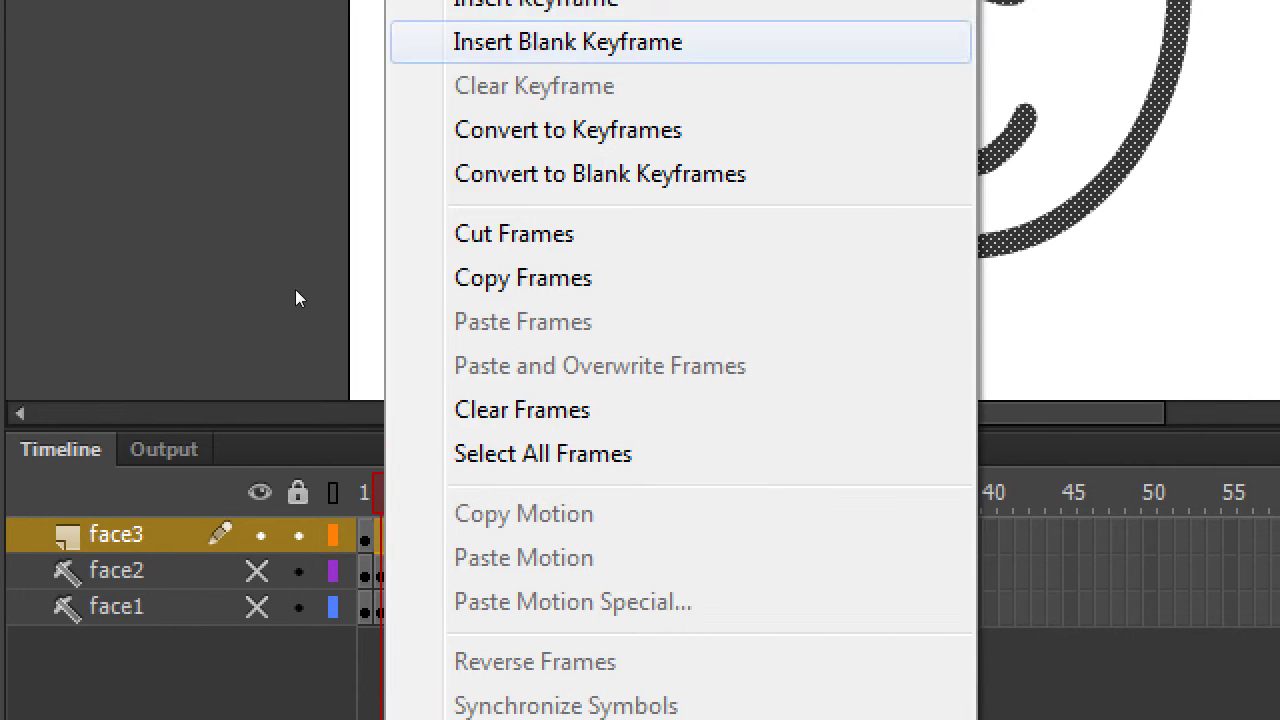
{"action": "key", "text": "Down"}
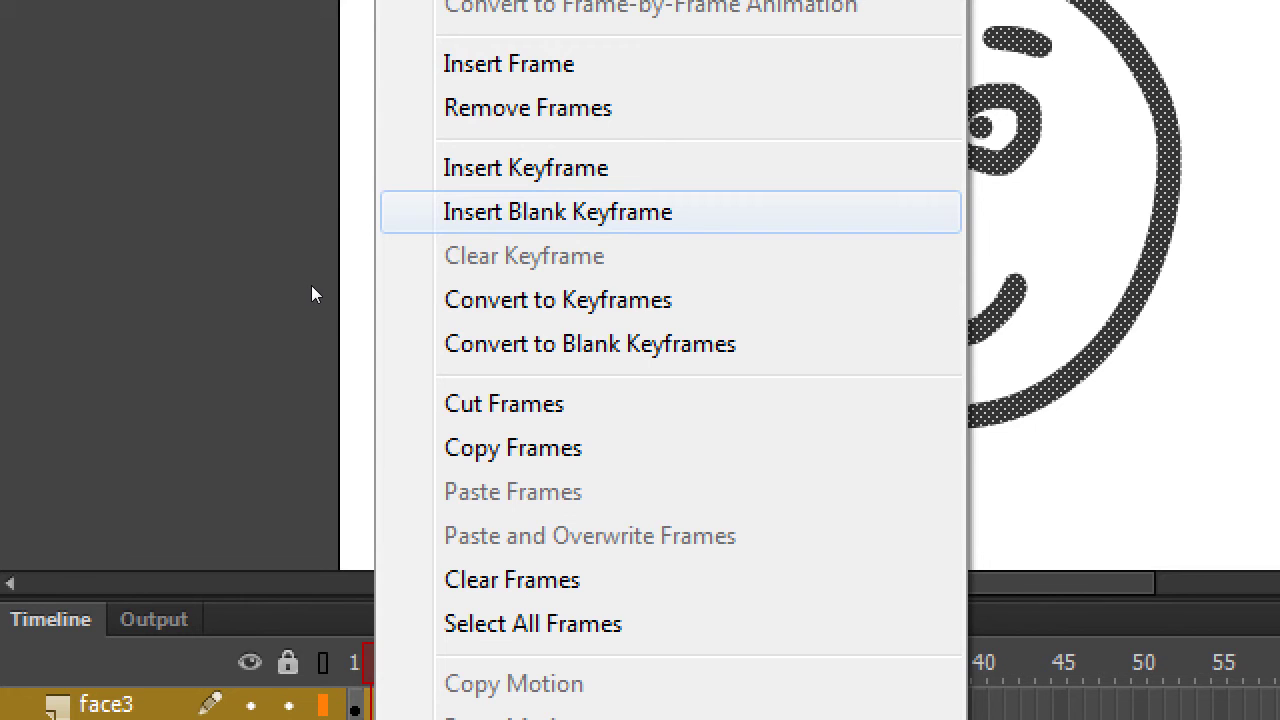
{"action": "key", "text": "Return"}
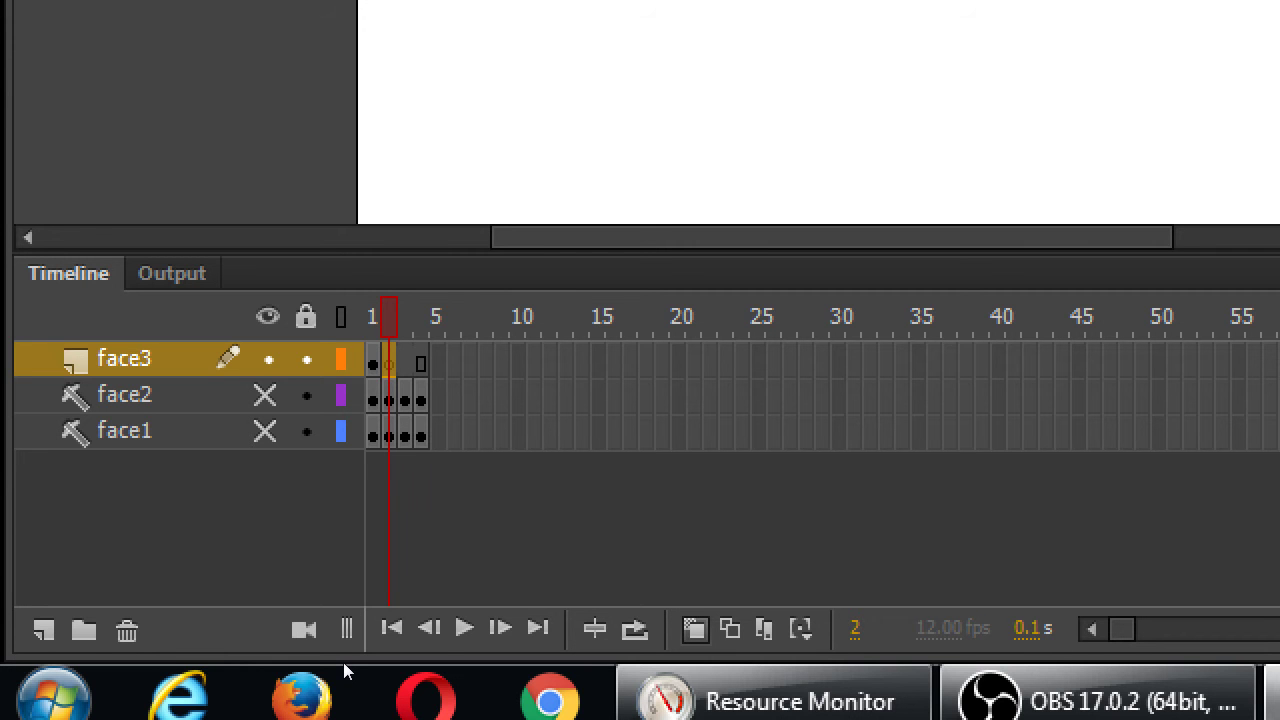
- Turn on onion skinning at frame 2 of face3, toggling it off and on to compare, and leave it enabled
{"action": "key", "text": "alt+shift+o"}
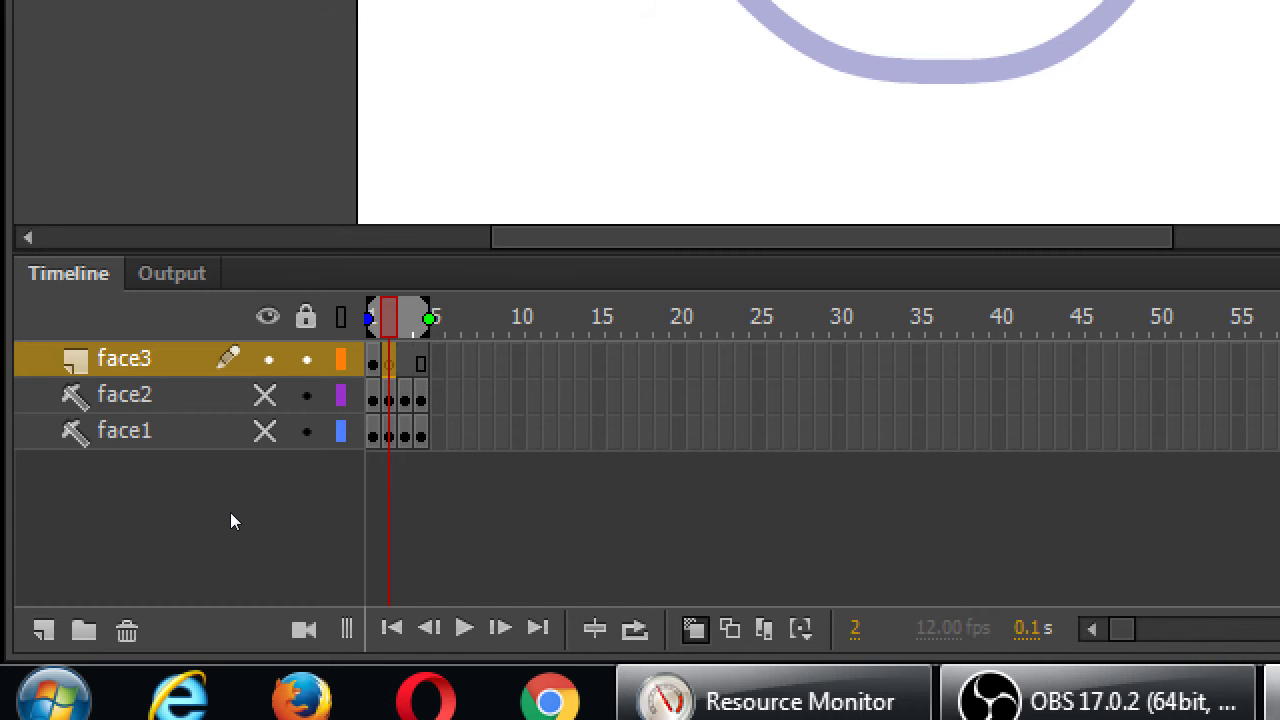
{"action": "key", "text": "super+minus"}
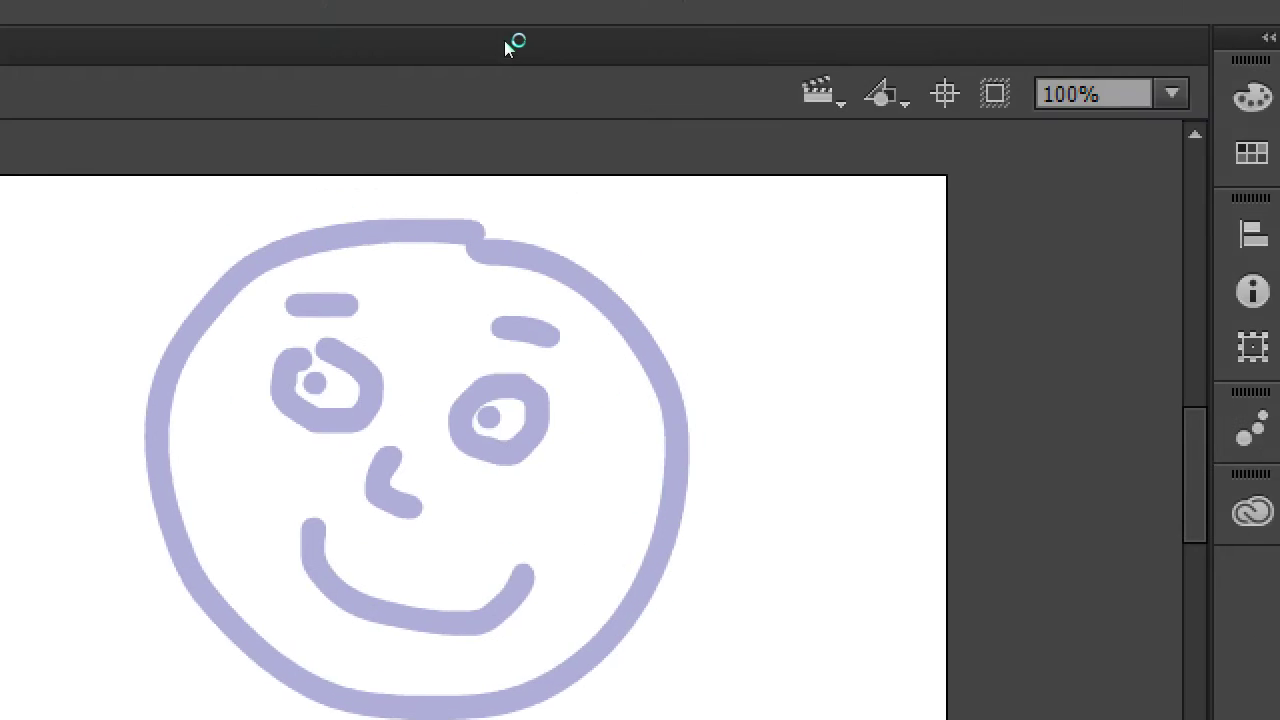
{"action": "key", "text": "shift+alt+o"}
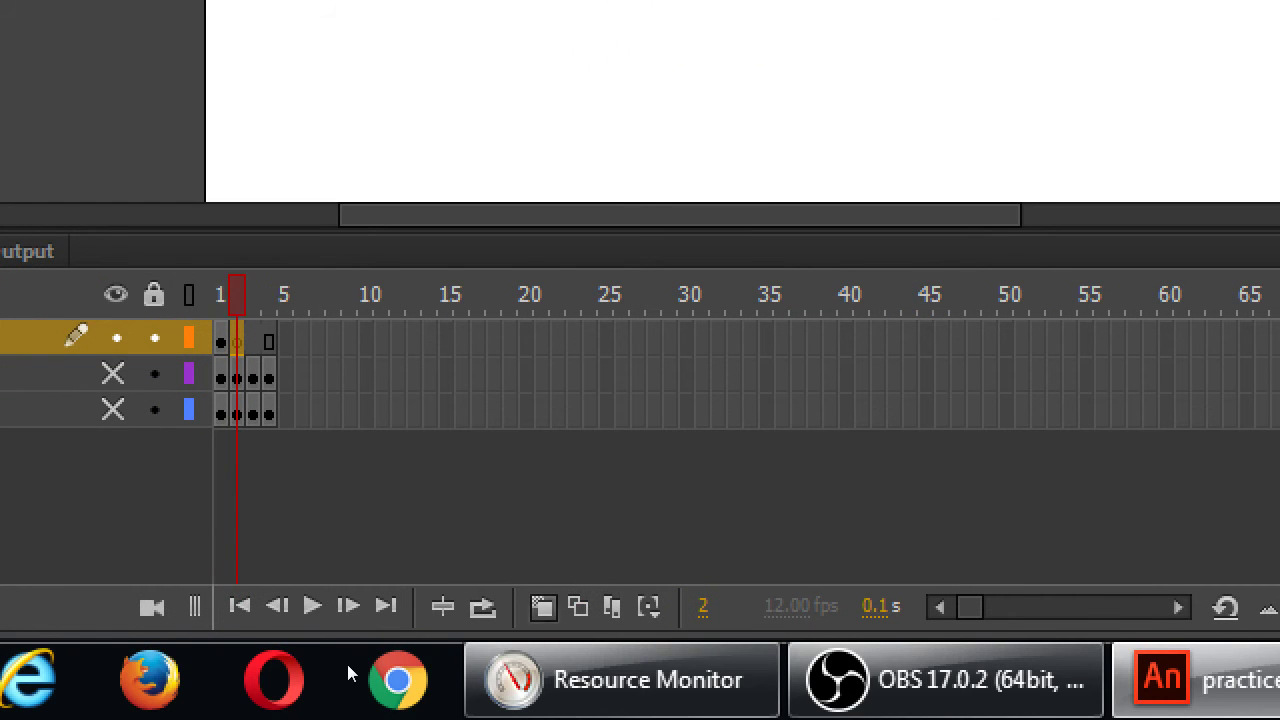
{"action": "key", "text": "shift+alt+o"}
{"action": "key", "text": "shift+alt+o"}
{"action": "key", "text": "shift+alt+o"}
{"action": "key", "text": "shift+alt+o"}
{"action": "key", "text": "shift+alt+o"}
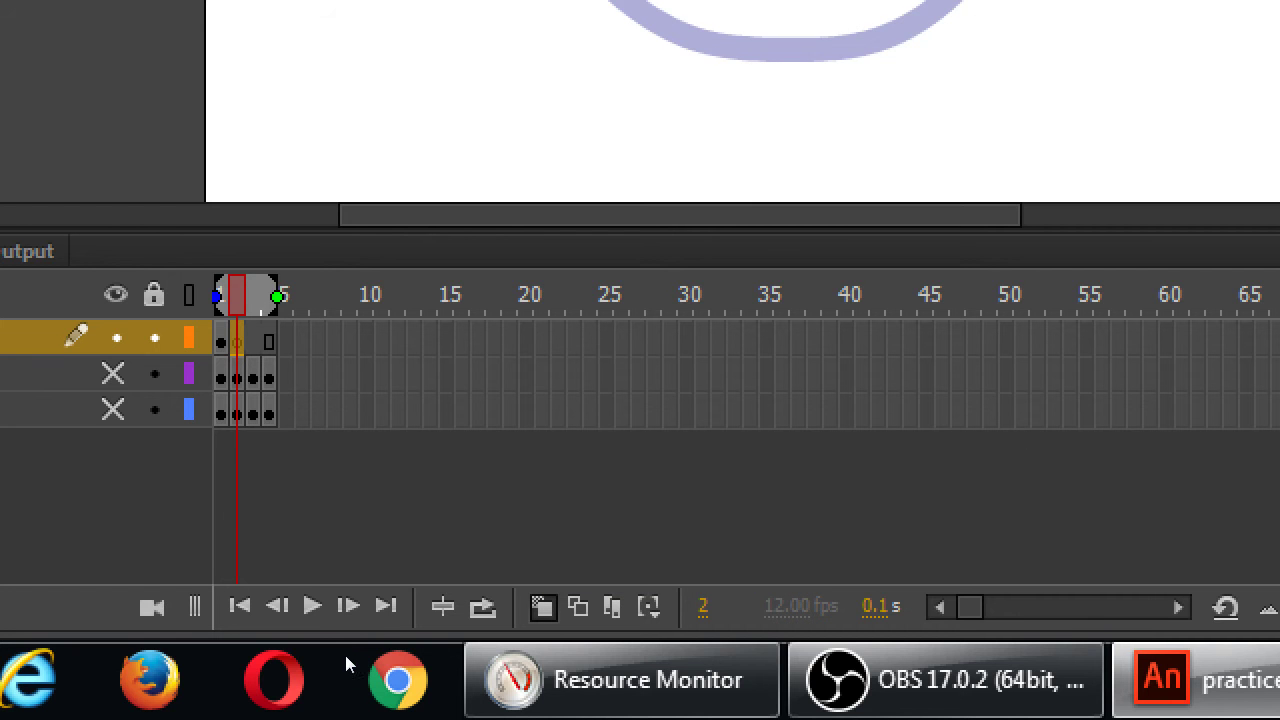
{"action": "key", "text": "super+minus"}
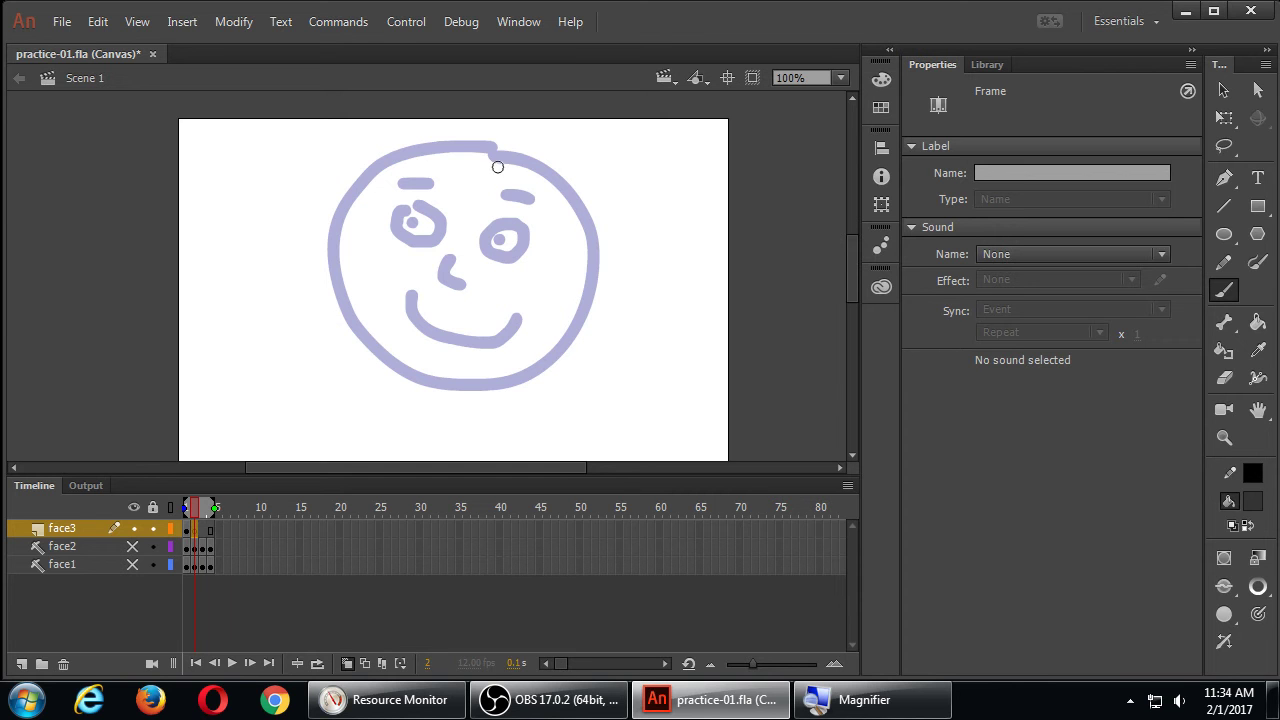
- Brush frame 2 of face3 over the ghosted face: head outline, slanted eyebrows, narrower eyes with pupils, a nose and a straight mouth
{"action": "mouse_move", "coordinate": [496, 150]}
{"action": "left_mouse_down"}
{"action": "mouse_move", "coordinate": [368, 182]}
{"action": "mouse_move", "coordinate": [338, 275]}
{"action": "mouse_move", "coordinate": [350, 324]}
{"action": "mouse_move", "coordinate": [388, 360]}
{"action": "mouse_move", "coordinate": [422, 378]}
{"action": "mouse_move", "coordinate": [509, 382]}
{"action": "mouse_move", "coordinate": [553, 368]}
{"action": "mouse_move", "coordinate": [586, 330]}
{"action": "mouse_move", "coordinate": [597, 210]}
{"action": "mouse_move", "coordinate": [470, 145]}
{"action": "left_mouse_up"}
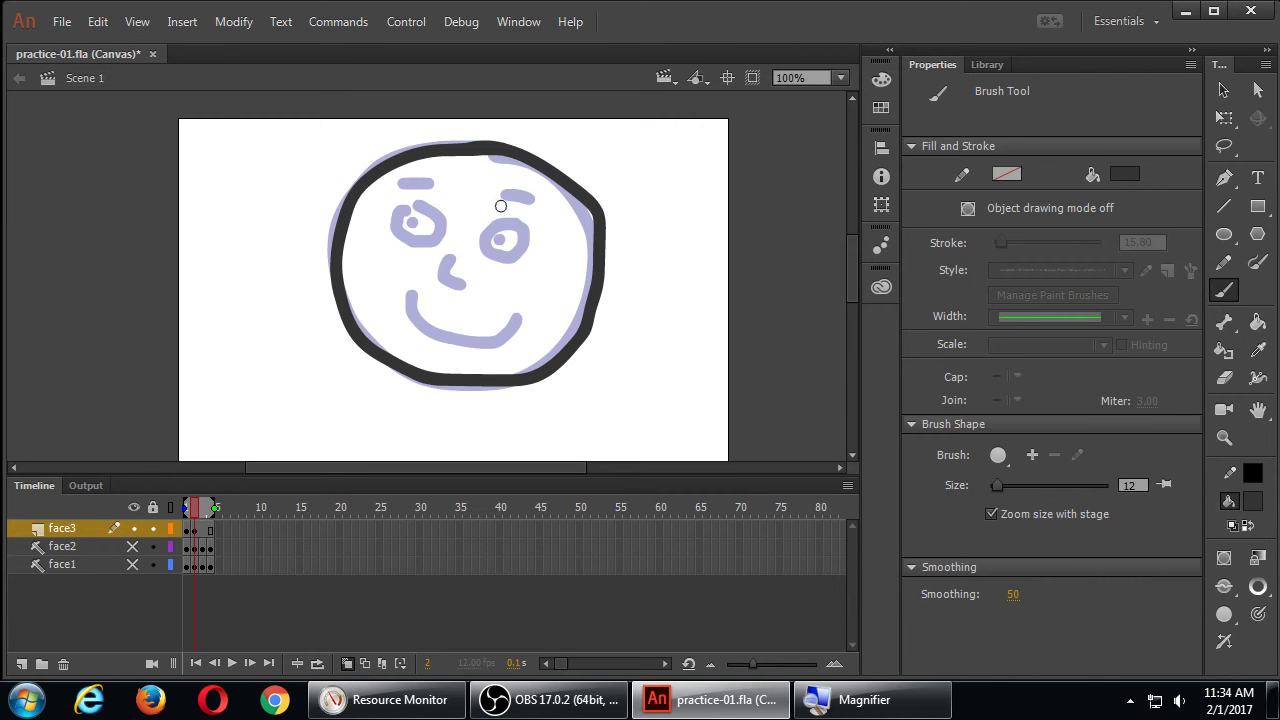
{"action": "left_click_drag", "start_coordinate": [489, 205], "coordinate": [530, 197]}
{"action": "mouse_move", "coordinate": [410, 183]}
{"action": "left_mouse_down"}
{"action": "mouse_move", "coordinate": [489, 225]}
{"action": "mouse_move", "coordinate": [524, 222]}
{"action": "mouse_move", "coordinate": [541, 245]}
{"action": "mouse_move", "coordinate": [517, 257]}
{"action": "mouse_move", "coordinate": [488, 226]}
{"action": "left_mouse_up"}
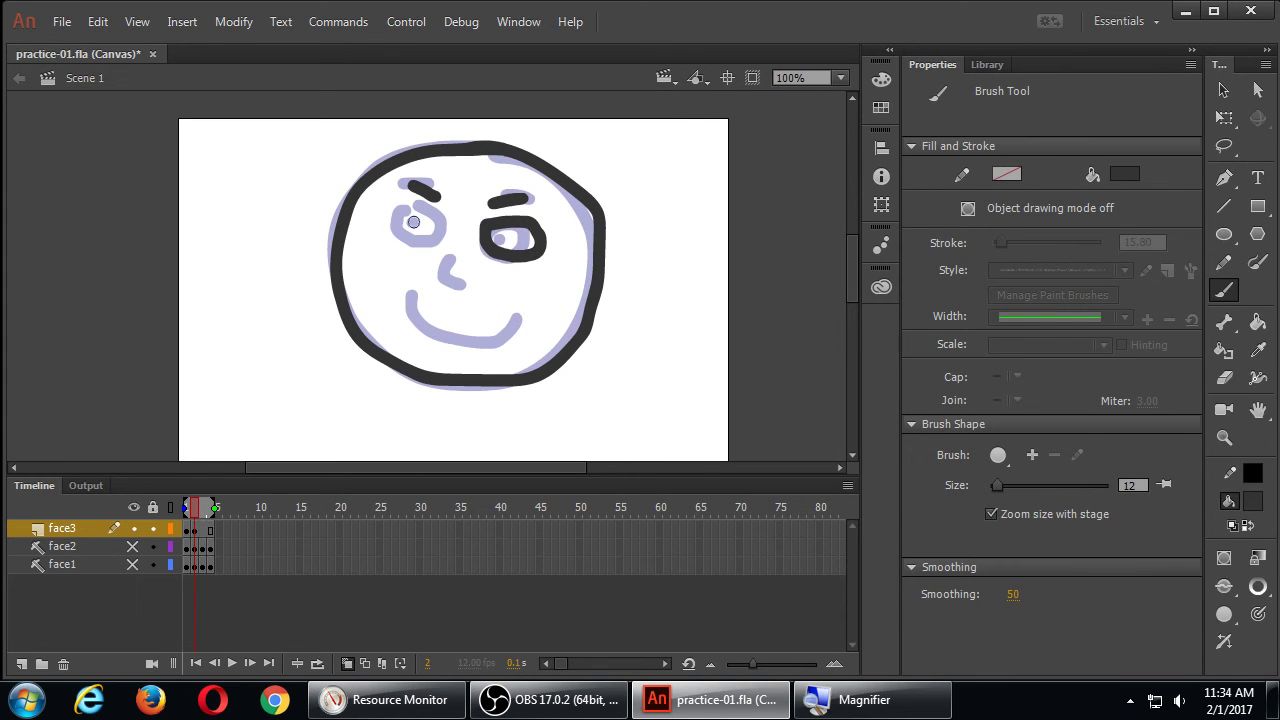
{"action": "mouse_move", "coordinate": [392, 213]}
{"action": "left_mouse_down"}
{"action": "mouse_move", "coordinate": [440, 232]}
{"action": "mouse_move", "coordinate": [400, 242]}
{"action": "mouse_move", "coordinate": [395, 213]}
{"action": "mouse_move", "coordinate": [408, 212]}
{"action": "left_mouse_up"}
{"action": "left_click", "coordinate": [411, 227]}
{"action": "mouse_move", "coordinate": [494, 230]}
{"action": "left_mouse_down"}
{"action": "mouse_move", "coordinate": [499, 240]}
{"action": "mouse_move", "coordinate": [448, 284]}
{"action": "mouse_move", "coordinate": [460, 287]}
{"action": "left_mouse_up"}
{"action": "left_click_drag", "start_coordinate": [406, 320], "coordinate": [526, 326]}
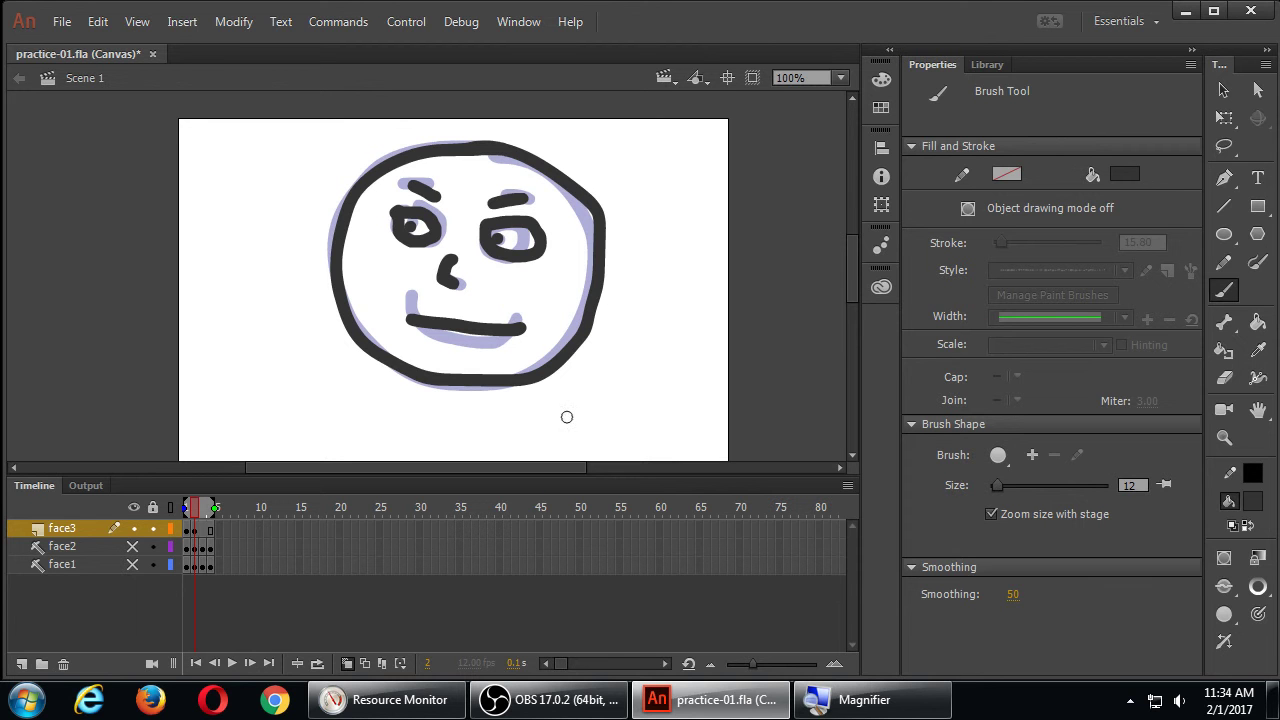
- Turn off onion skinning and scrub between frames 1 and 2 to compare the two faces
{"action": "left_click", "coordinate": [348, 664]}
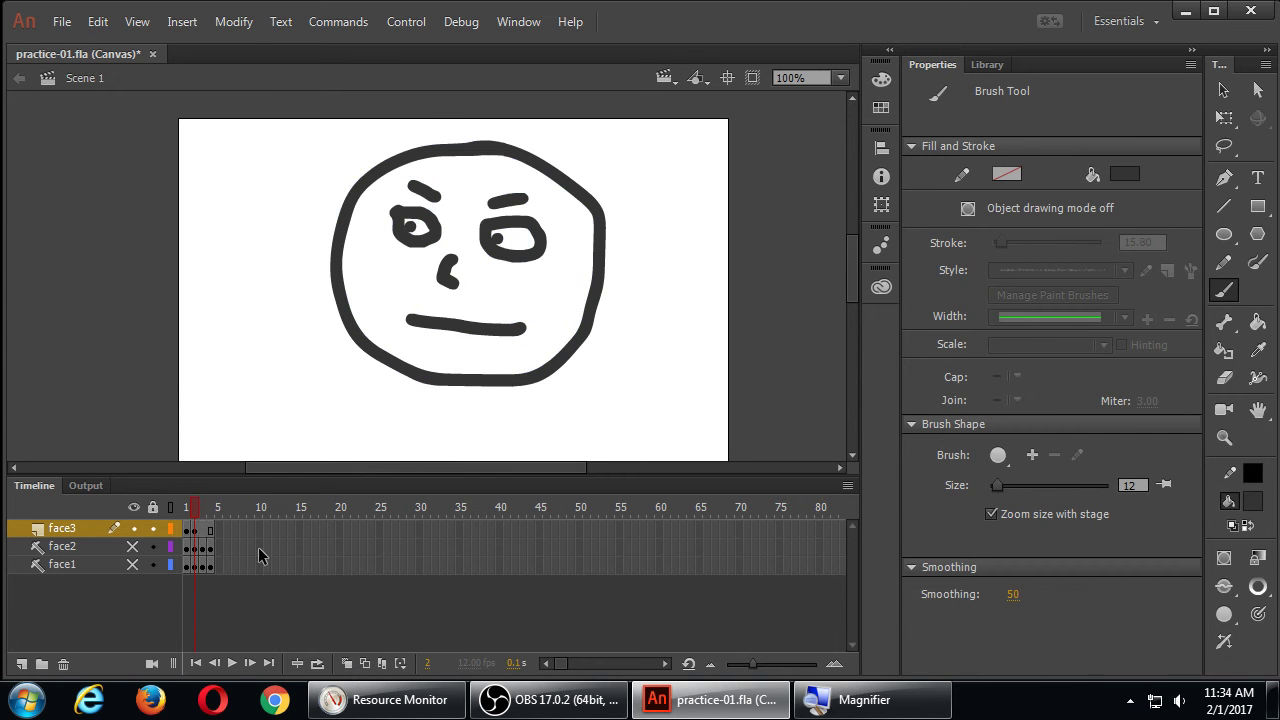
{"action": "left_click", "coordinate": [185, 507]}
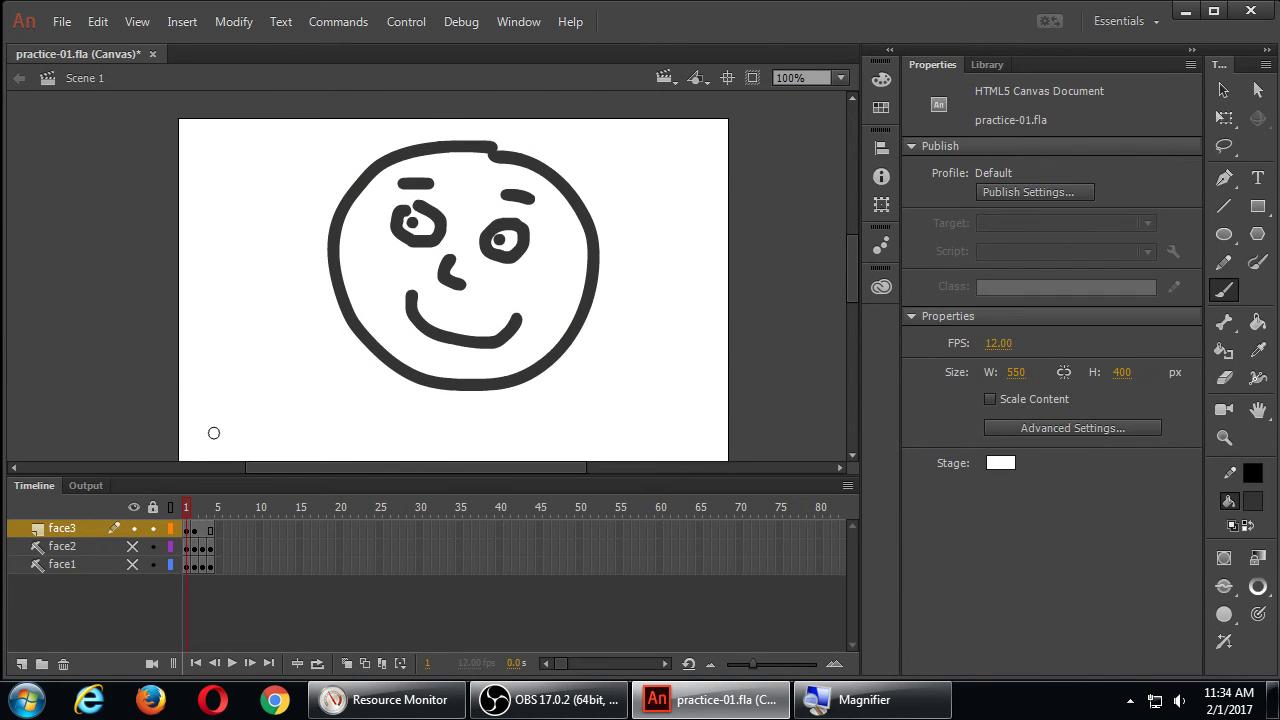
{"action": "key", "text": "b"}
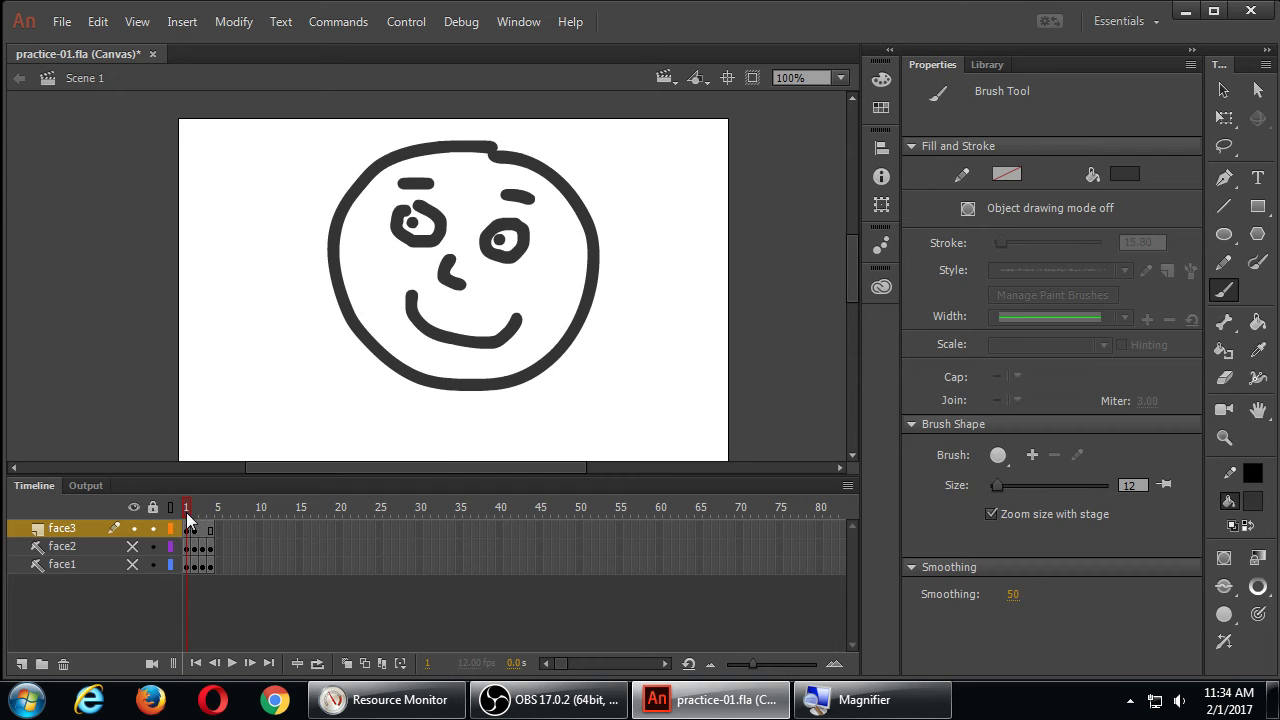
{"action": "left_click_drag", "start_coordinate": [186, 511], "coordinate": [190, 512]}
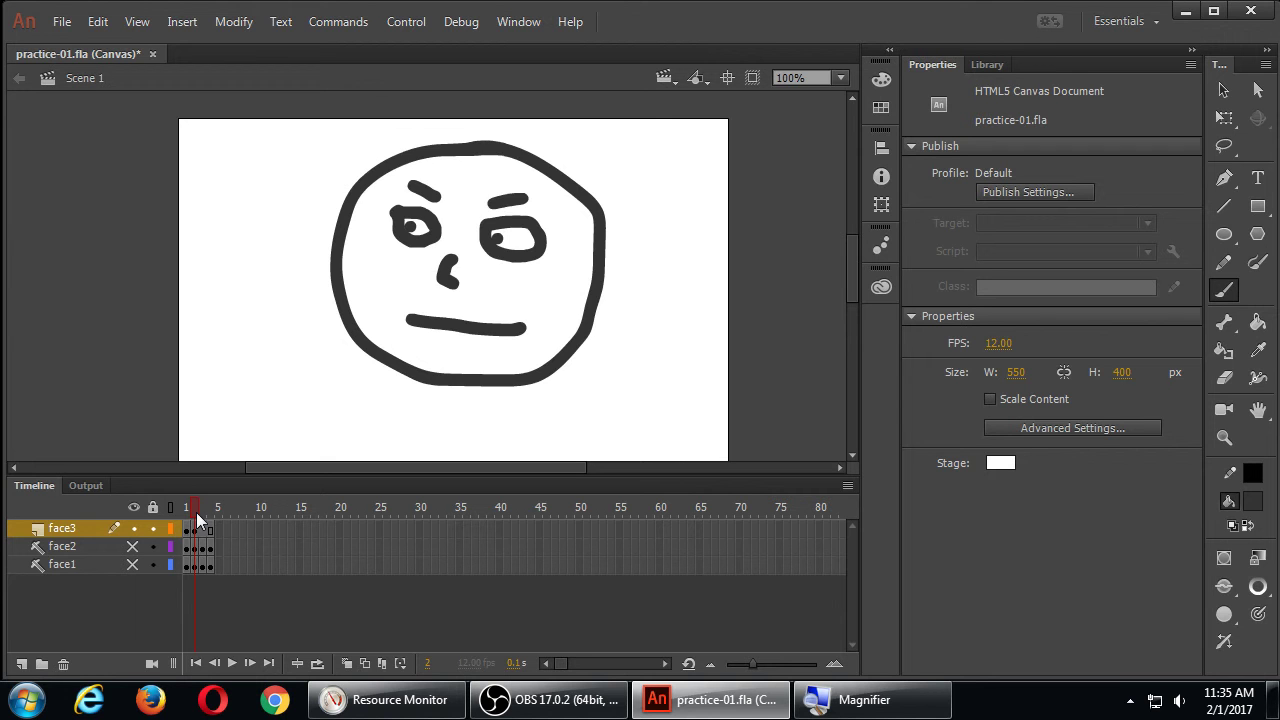
{"action": "left_click_drag", "start_coordinate": [196, 512], "coordinate": [197, 508]}
- Insert a blank keyframe at frame 3 of the face3 layer and turn onion skinning back on
{"action": "right_click", "coordinate": [205, 529]}
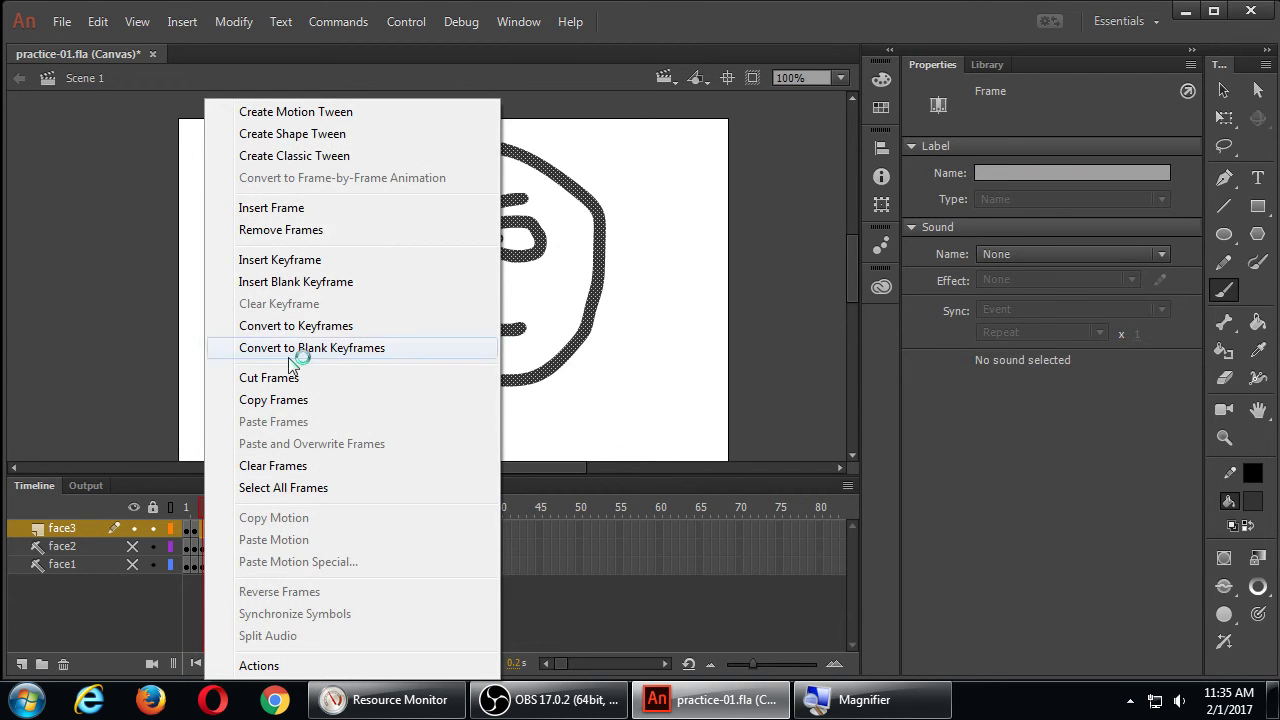
{"action": "left_click", "coordinate": [300, 282]}
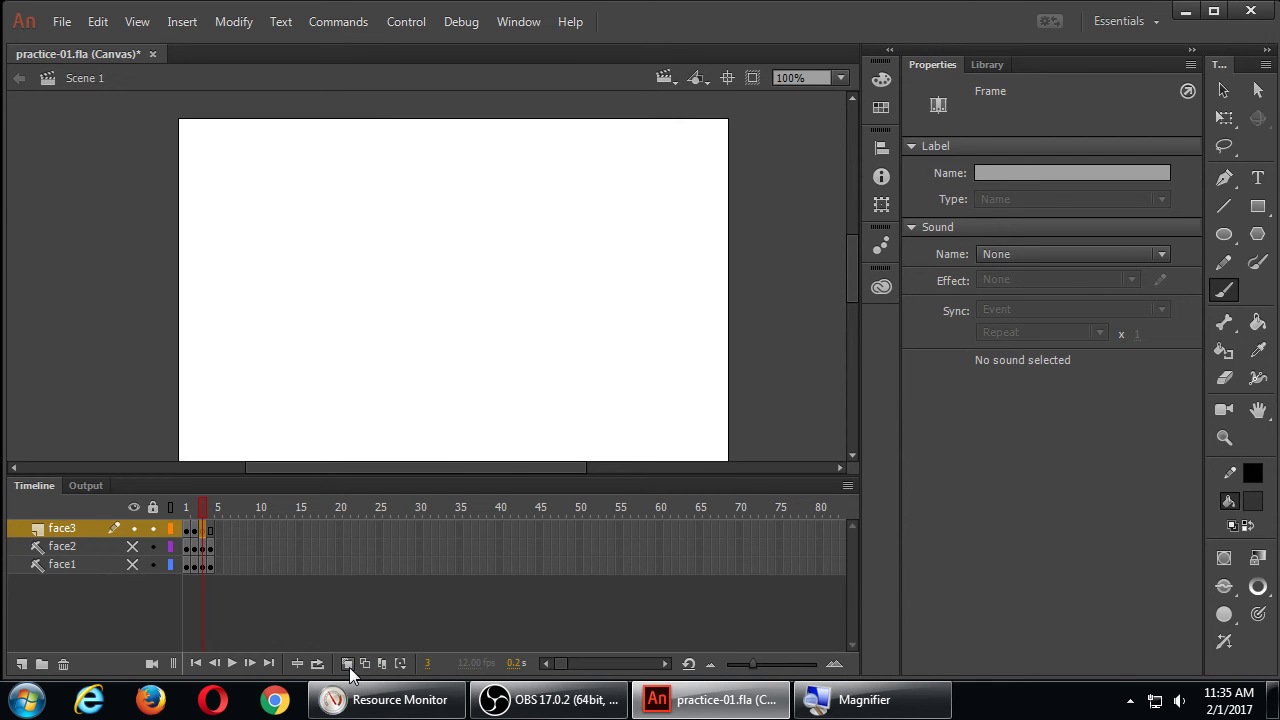
{"action": "left_click", "coordinate": [349, 667]}
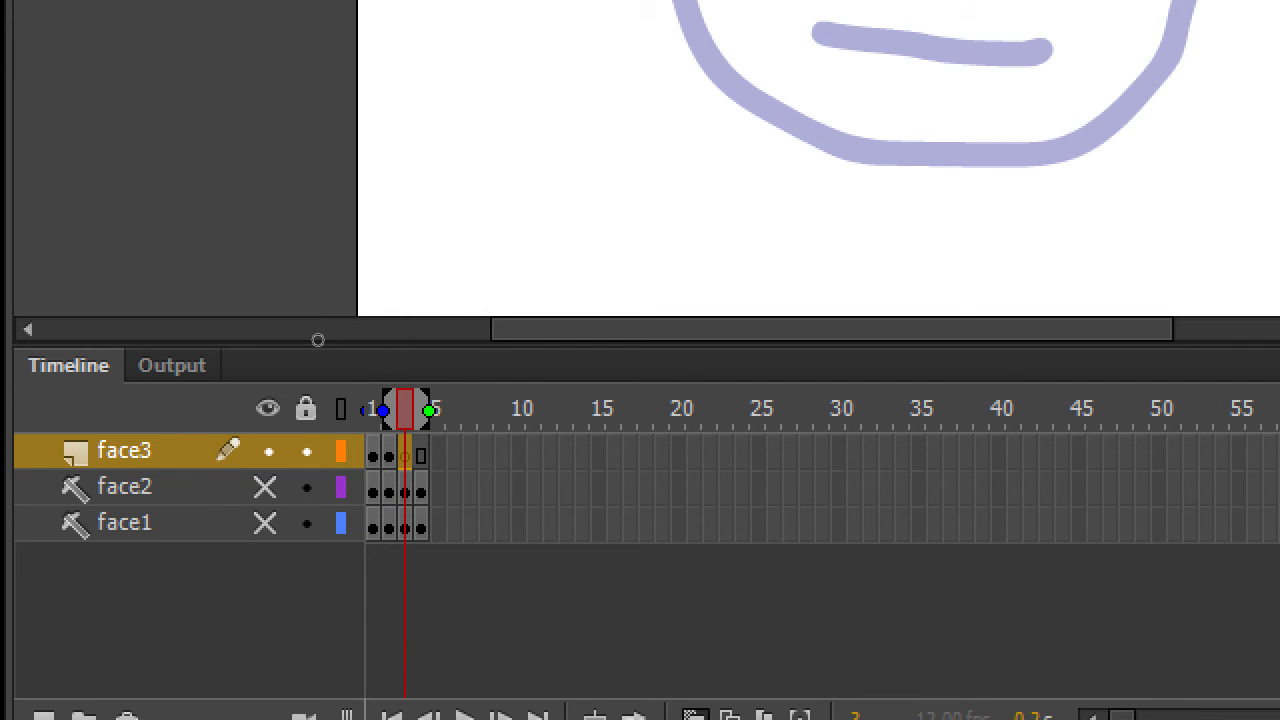
{"action": "key", "text": "super+minus"}
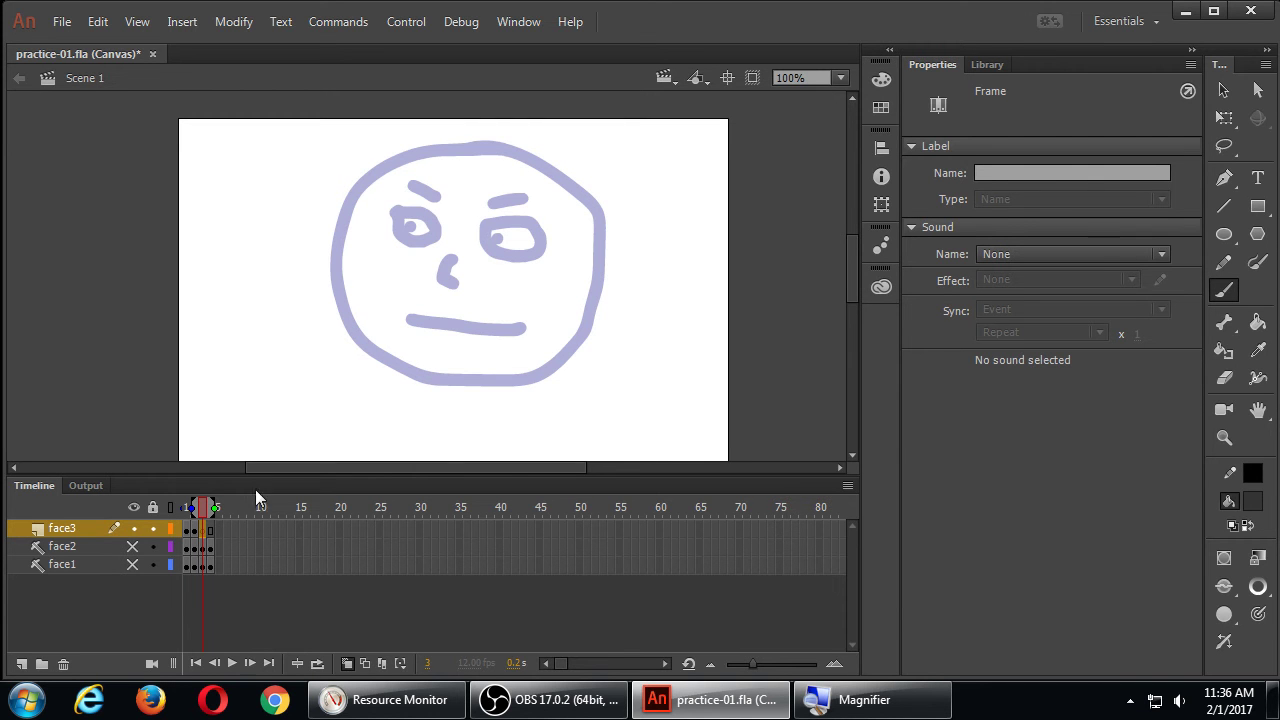
- Extend the onion skin range back to include frame 1, and return its start to frame 2 for comparison
{"action": "left_click_drag", "start_coordinate": [184, 505], "coordinate": [182, 511]}
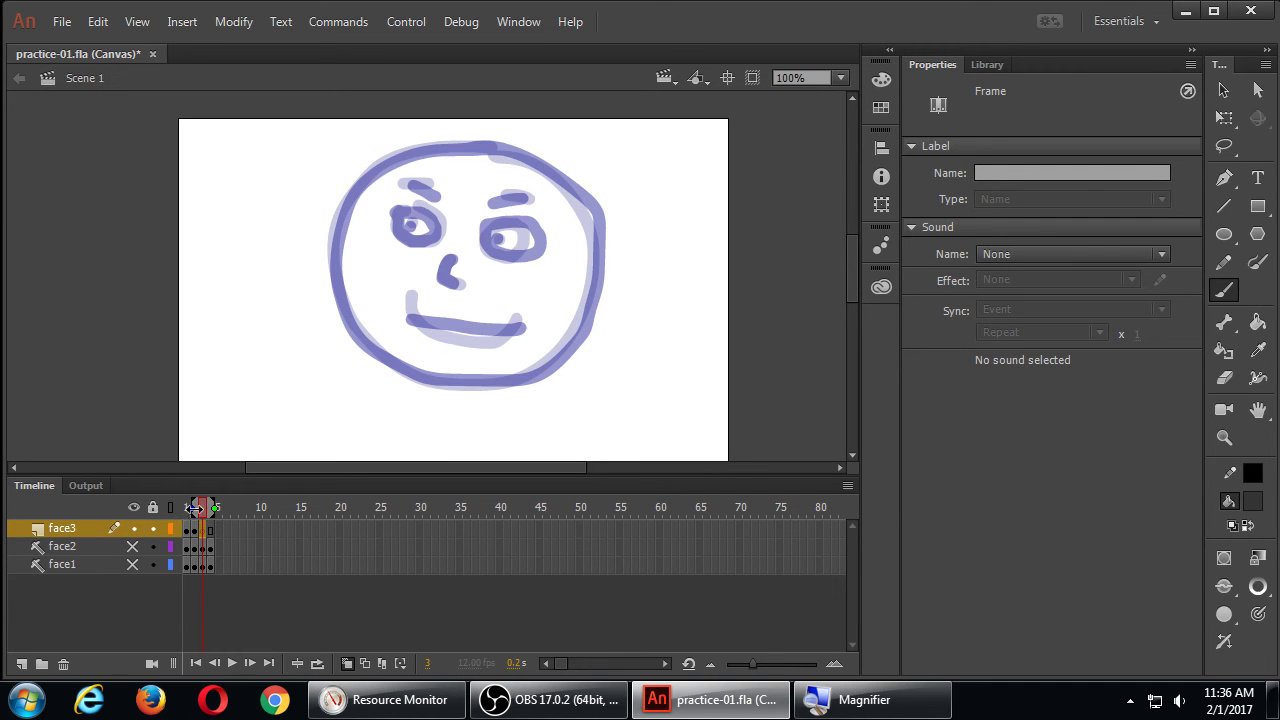
{"action": "left_click_drag", "start_coordinate": [186, 508], "coordinate": [190, 511]}
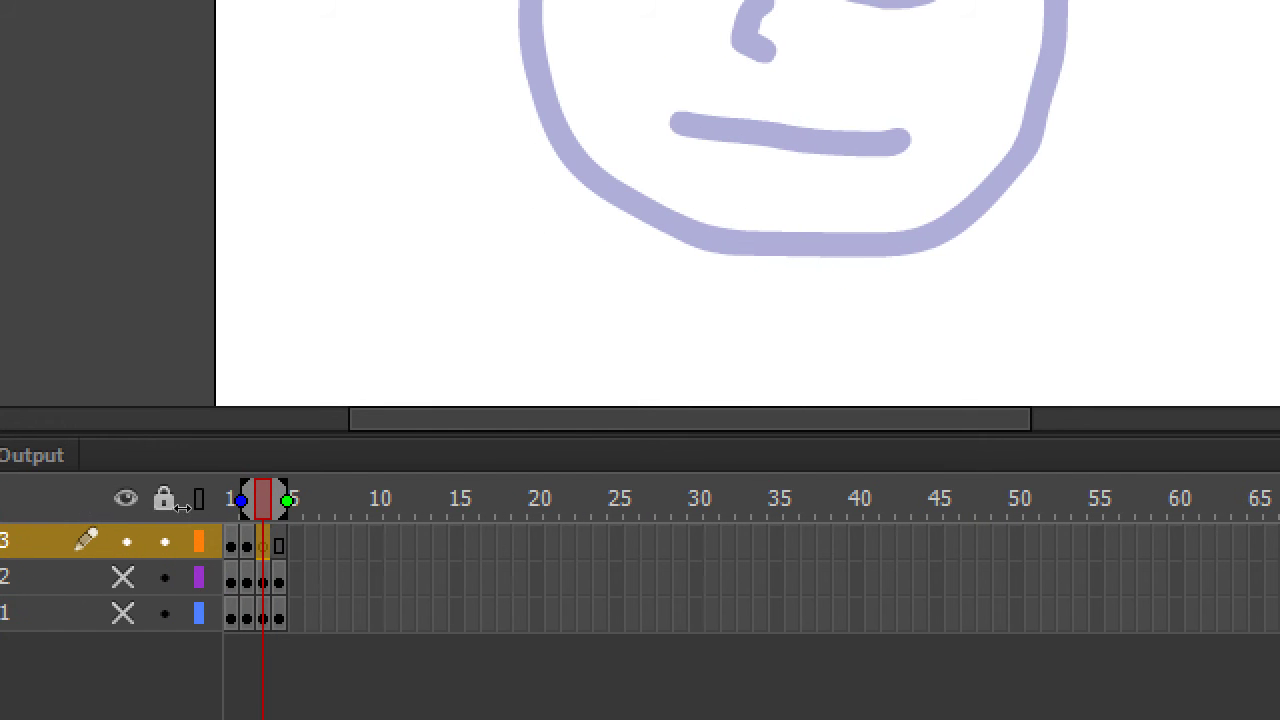
{"action": "left_click_drag", "start_coordinate": [182, 508], "coordinate": [177, 508]}
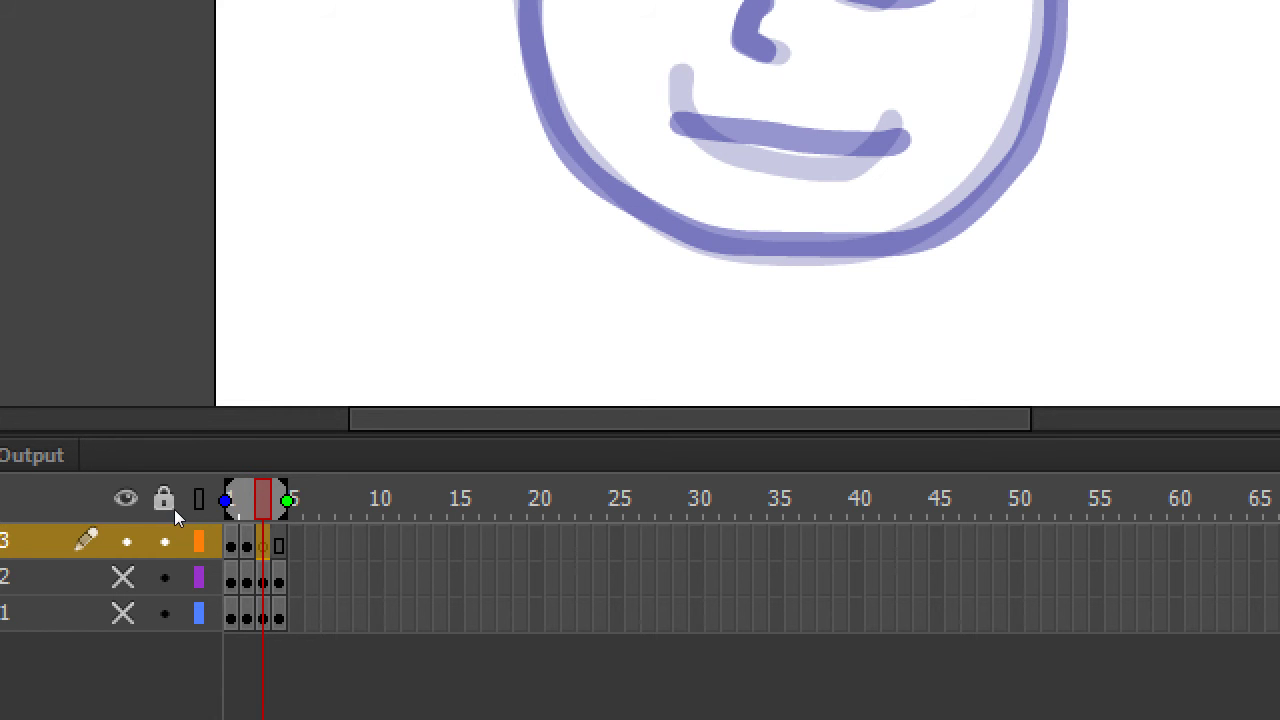
{"action": "left_click_drag", "start_coordinate": [183, 506], "coordinate": [194, 506]}
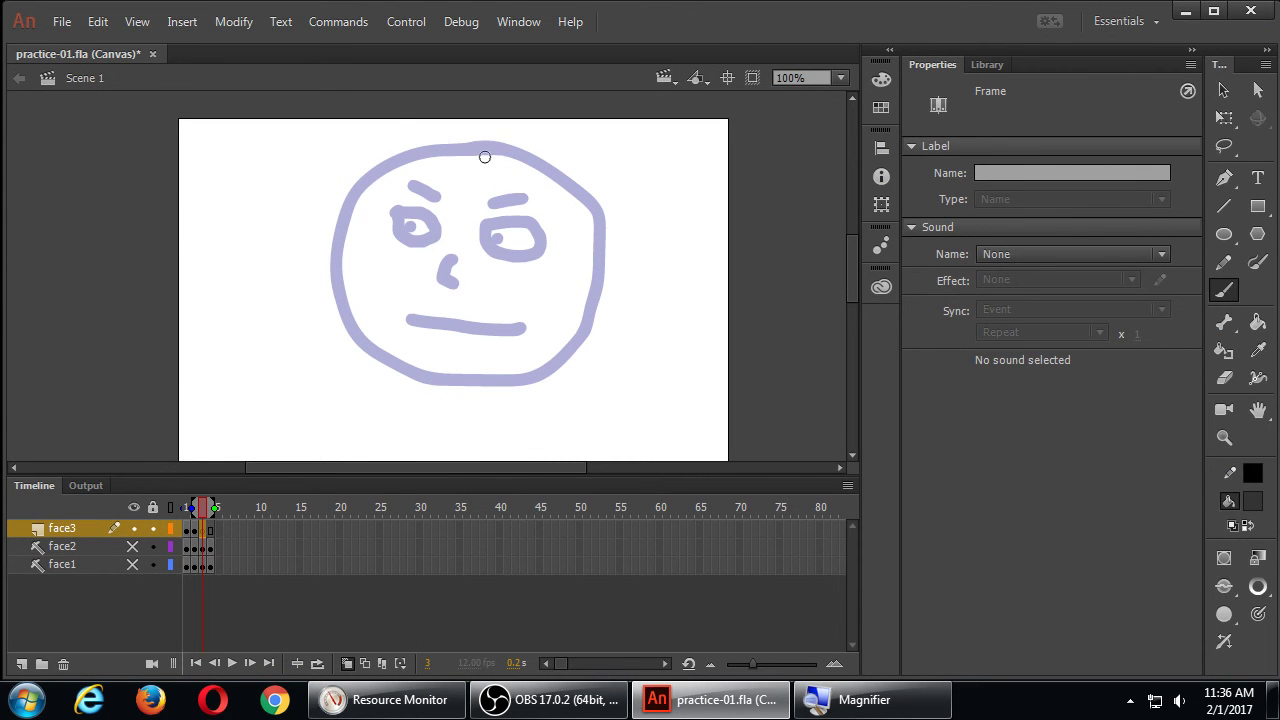
- Brush a round head outline, two steep angry eyebrows and two eyes beneath them on frame 3 of face3
{"action": "mouse_move", "coordinate": [484, 148]}
{"action": "left_mouse_down"}
{"action": "mouse_move", "coordinate": [365, 187]}
{"action": "mouse_move", "coordinate": [340, 217]}
{"action": "mouse_move", "coordinate": [336, 274]}
{"action": "mouse_move", "coordinate": [387, 367]}
{"action": "mouse_move", "coordinate": [449, 389]}
{"action": "mouse_move", "coordinate": [550, 358]}
{"action": "mouse_move", "coordinate": [583, 320]}
{"action": "mouse_move", "coordinate": [591, 234]}
{"action": "mouse_move", "coordinate": [541, 176]}
{"action": "mouse_move", "coordinate": [468, 148]}
{"action": "left_mouse_up"}
{"action": "left_click_drag", "start_coordinate": [466, 210], "coordinate": [530, 197]}
{"action": "mouse_move", "coordinate": [393, 192]}
{"action": "left_mouse_down"}
{"action": "mouse_move", "coordinate": [440, 222]}
{"action": "mouse_move", "coordinate": [466, 187]}
{"action": "left_mouse_up"}
{"action": "mouse_move", "coordinate": [478, 232]}
{"action": "left_mouse_down"}
{"action": "mouse_move", "coordinate": [520, 250]}
{"action": "mouse_move", "coordinate": [536, 231]}
{"action": "mouse_move", "coordinate": [485, 218]}
{"action": "left_mouse_up"}
{"action": "mouse_move", "coordinate": [446, 219]}
{"action": "left_mouse_down"}
{"action": "mouse_move", "coordinate": [419, 243]}
{"action": "mouse_move", "coordinate": [392, 228]}
{"action": "mouse_move", "coordinate": [418, 208]}
{"action": "left_mouse_up"}
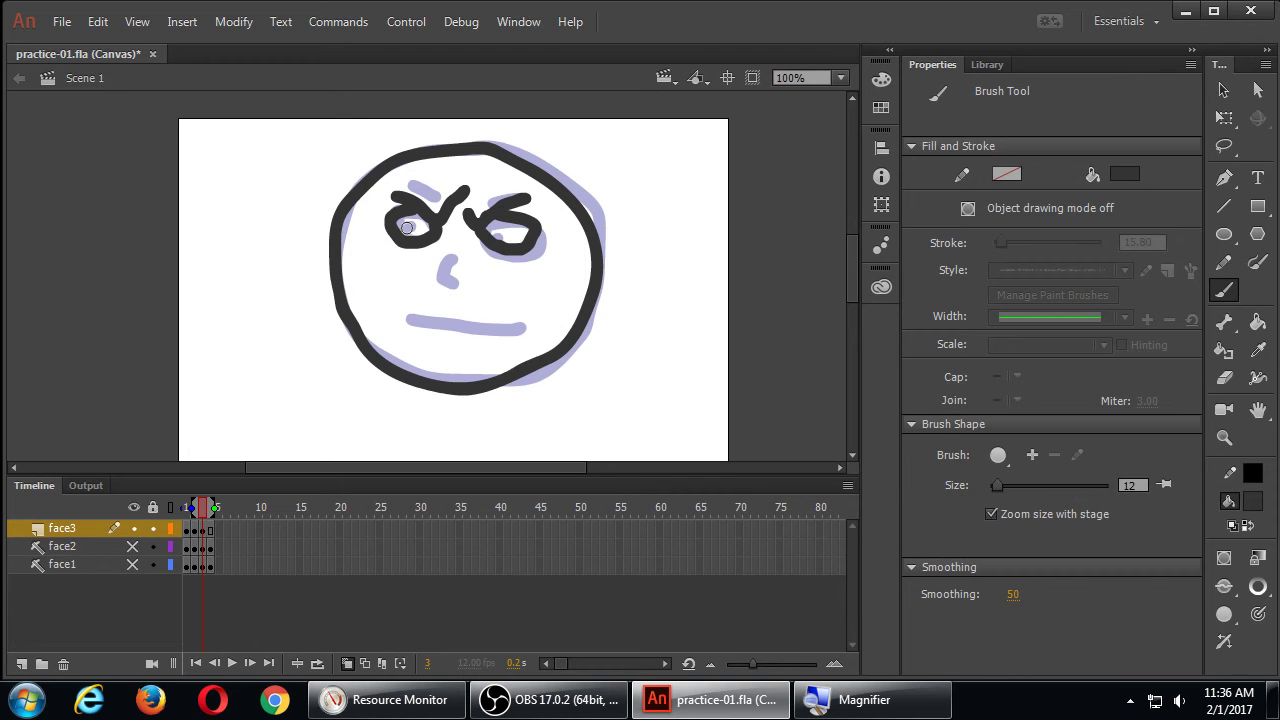
- Add a pupil in each eye, a small nose, a flat mouth turned down at one end and a short chin curve on frame 3
{"action": "left_click", "coordinate": [407, 227]}
{"action": "left_click", "coordinate": [494, 234]}
{"action": "mouse_move", "coordinate": [455, 261]}
{"action": "left_mouse_down"}
{"action": "mouse_move", "coordinate": [434, 275]}
{"action": "mouse_move", "coordinate": [456, 284]}
{"action": "left_mouse_up"}
{"action": "left_click_drag", "start_coordinate": [402, 327], "coordinate": [520, 336]}
{"action": "left_click_drag", "start_coordinate": [432, 353], "coordinate": [471, 356]}
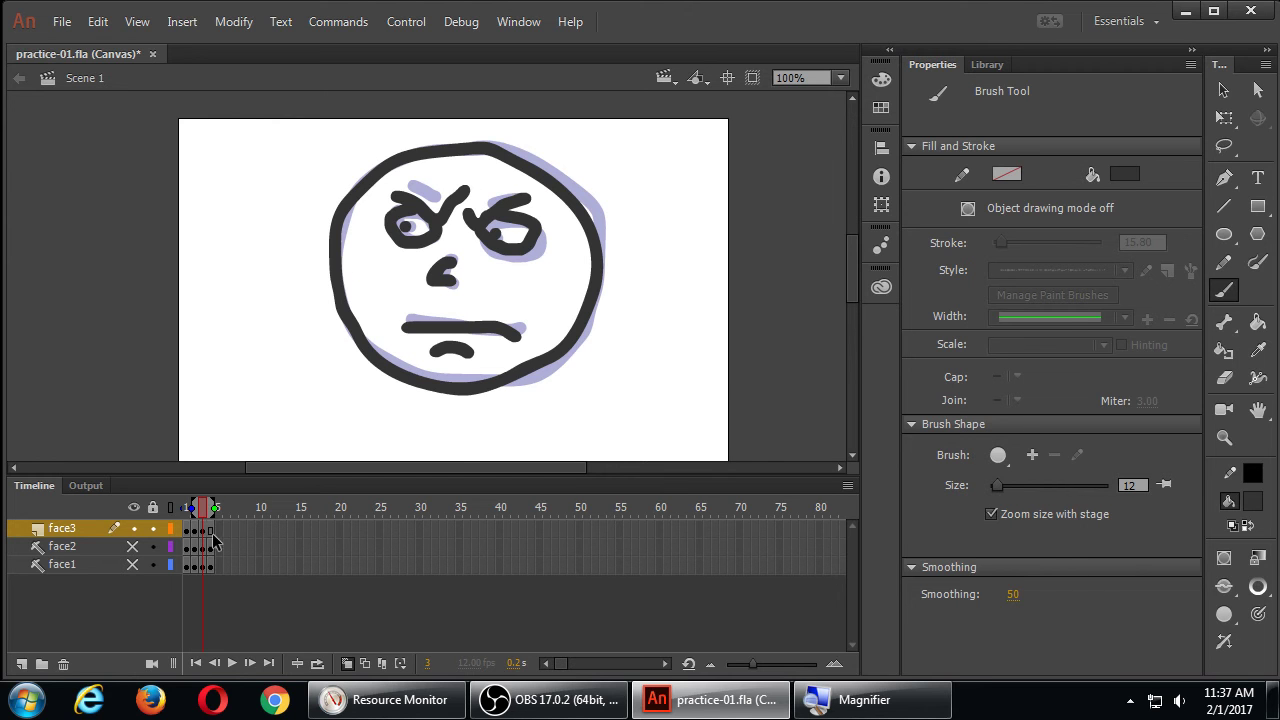
- Insert a blank keyframe at frame 4 of the face3 layer
{"action": "left_click", "coordinate": [211, 531]}
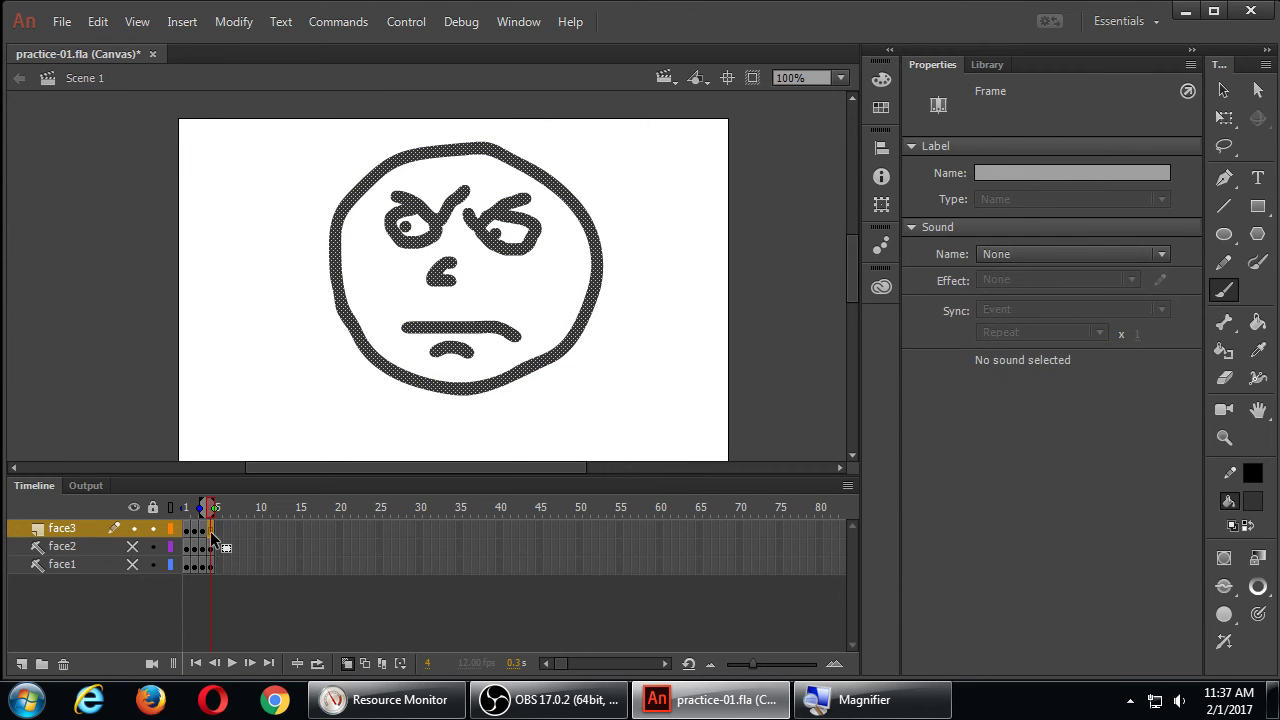
{"action": "right_click", "coordinate": [210, 531]}
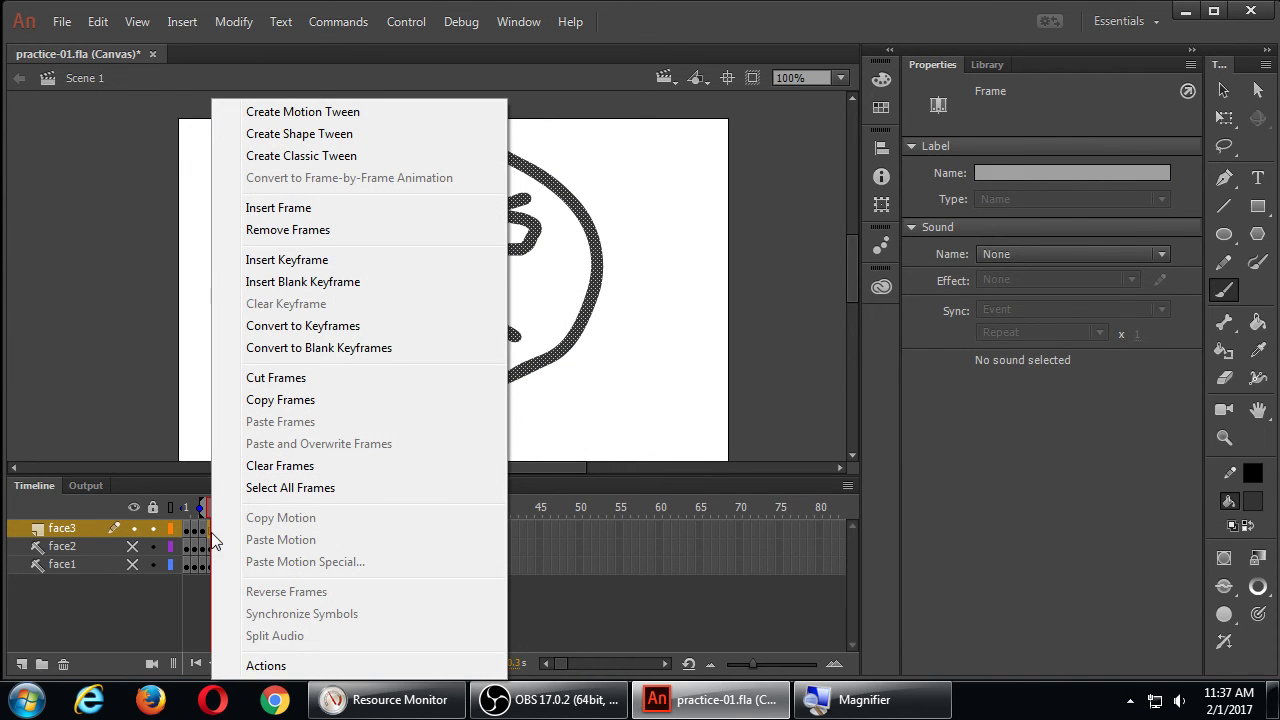
{"action": "left_click", "coordinate": [328, 284]}
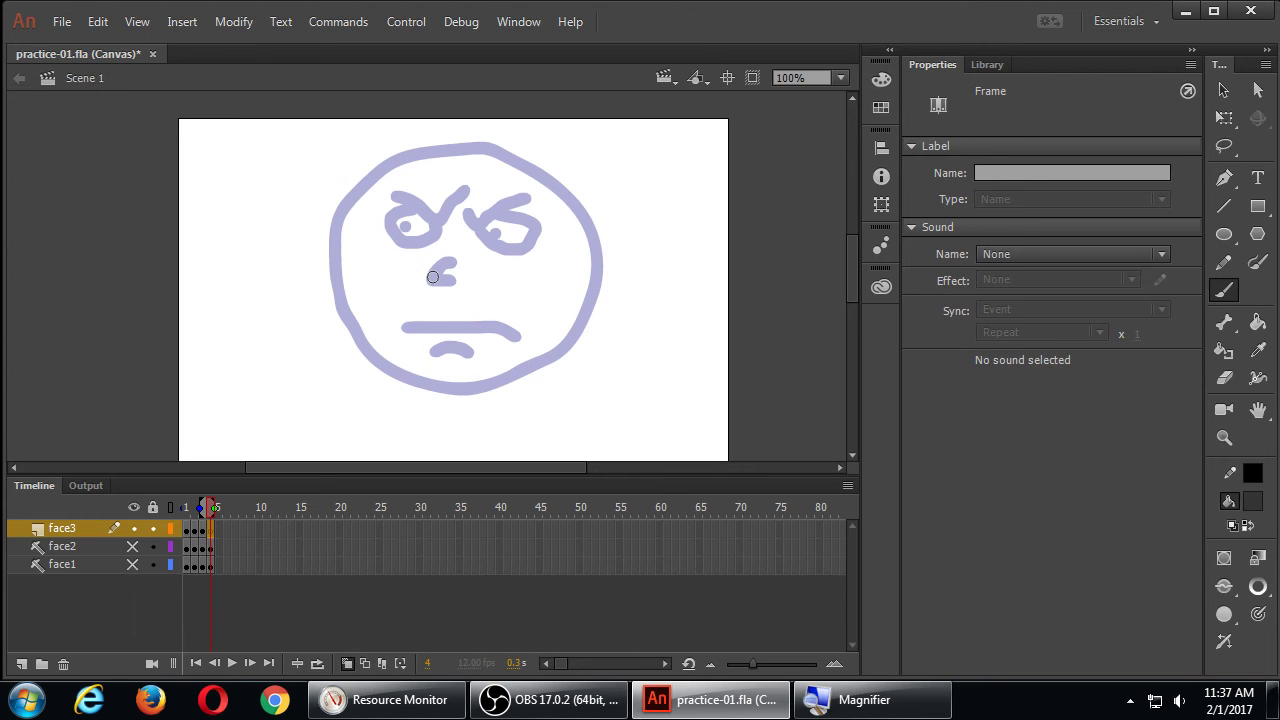
- Brush an angrier face on frame 4 of face3: a slightly smaller head, lowered eyebrows, eyes, nose, frowning mouth and chin curve
{"action": "left_click", "coordinate": [466, 153]}
{"action": "mouse_move", "coordinate": [466, 153]}
{"action": "left_mouse_down"}
{"action": "mouse_move", "coordinate": [367, 198]}
{"action": "mouse_move", "coordinate": [345, 264]}
{"action": "mouse_move", "coordinate": [353, 319]}
{"action": "mouse_move", "coordinate": [408, 381]}
{"action": "mouse_move", "coordinate": [500, 379]}
{"action": "mouse_move", "coordinate": [549, 363]}
{"action": "mouse_move", "coordinate": [580, 327]}
{"action": "mouse_move", "coordinate": [589, 239]}
{"action": "mouse_move", "coordinate": [550, 191]}
{"action": "mouse_move", "coordinate": [472, 151]}
{"action": "left_mouse_up"}
{"action": "left_click_drag", "start_coordinate": [466, 219], "coordinate": [535, 204]}
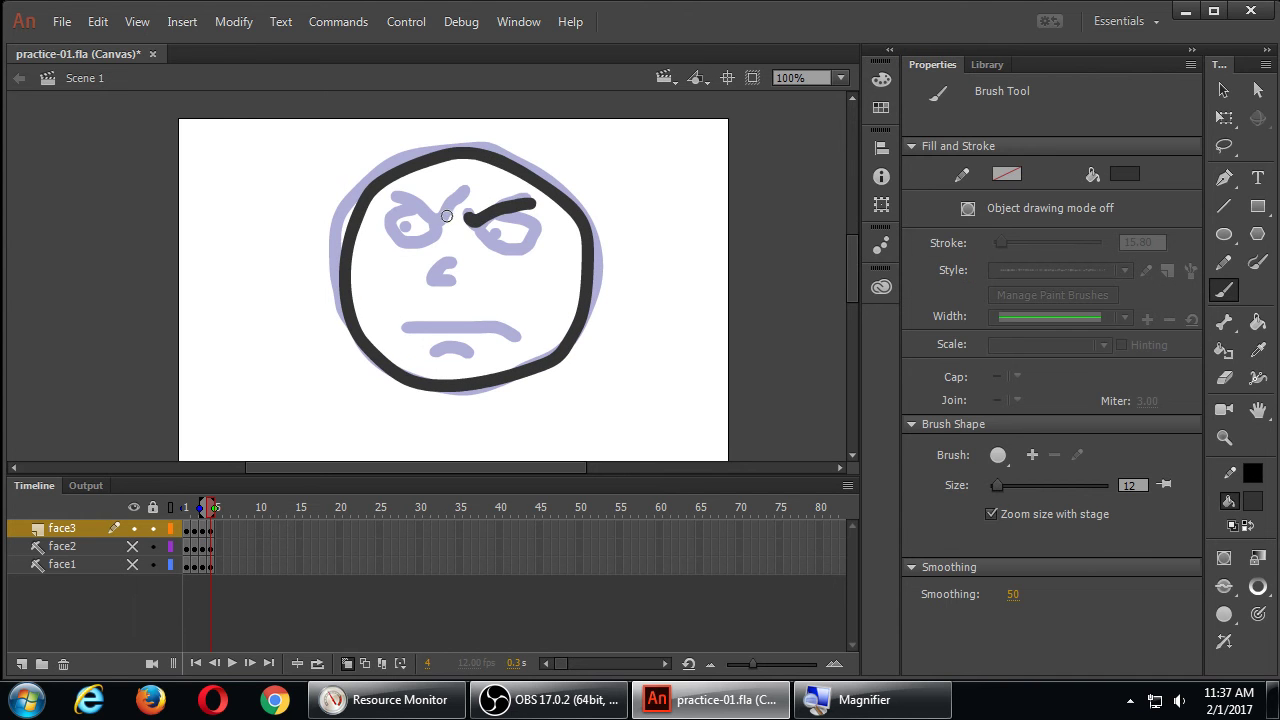
{"action": "mouse_move", "coordinate": [441, 201]}
{"action": "left_mouse_down"}
{"action": "mouse_move", "coordinate": [428, 228]}
{"action": "mouse_move", "coordinate": [378, 208]}
{"action": "mouse_move", "coordinate": [394, 254]}
{"action": "mouse_move", "coordinate": [443, 234]}
{"action": "mouse_move", "coordinate": [438, 216]}
{"action": "mouse_move", "coordinate": [526, 240]}
{"action": "mouse_move", "coordinate": [512, 207]}
{"action": "left_mouse_up"}
{"action": "mouse_move", "coordinate": [466, 258]}
{"action": "left_mouse_down"}
{"action": "mouse_move", "coordinate": [430, 281]}
{"action": "mouse_move", "coordinate": [455, 281]}
{"action": "left_mouse_up"}
{"action": "mouse_move", "coordinate": [399, 338]}
{"action": "left_mouse_down"}
{"action": "mouse_move", "coordinate": [410, 308]}
{"action": "mouse_move", "coordinate": [500, 320]}
{"action": "mouse_move", "coordinate": [522, 340]}
{"action": "left_mouse_up"}
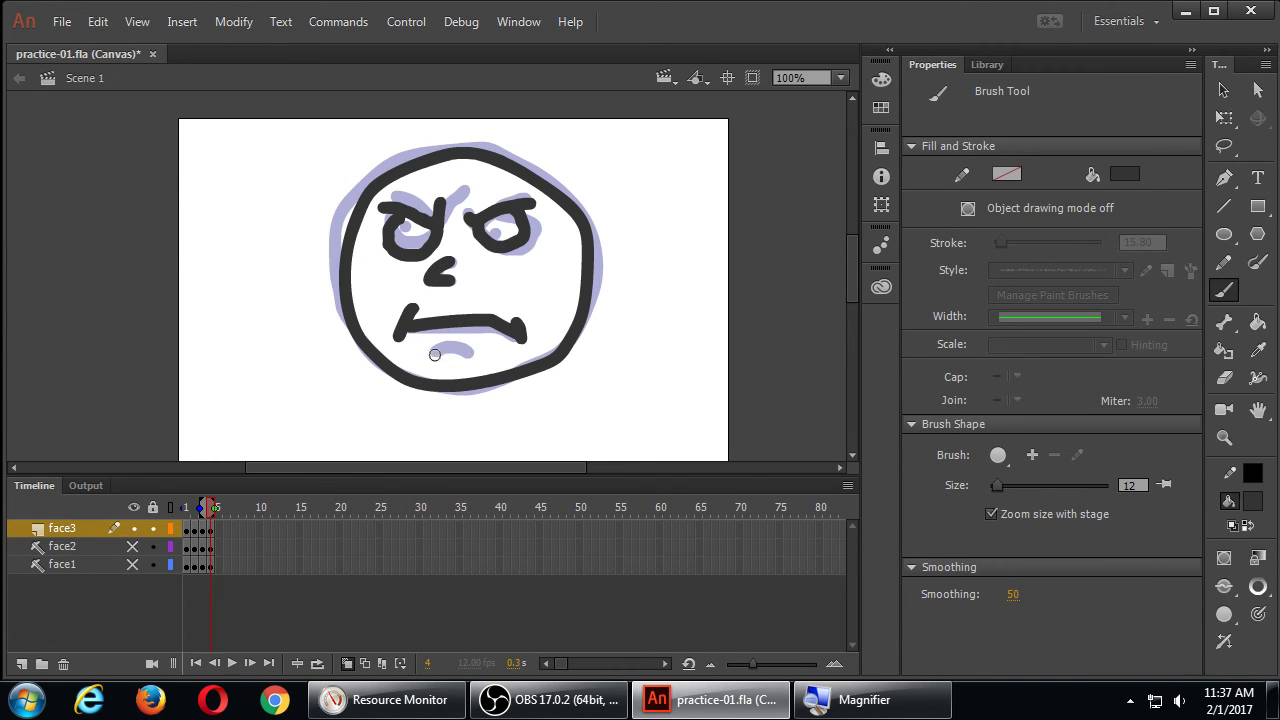
{"action": "left_click_drag", "start_coordinate": [430, 356], "coordinate": [478, 351]}
- Reduce the brush size to 8 and dot a small pupil in each eye on frame 4
{"action": "key", "text": "bracketleft"}
{"action": "key", "text": "bracketleft"}
{"action": "key", "text": "bracketleft"}
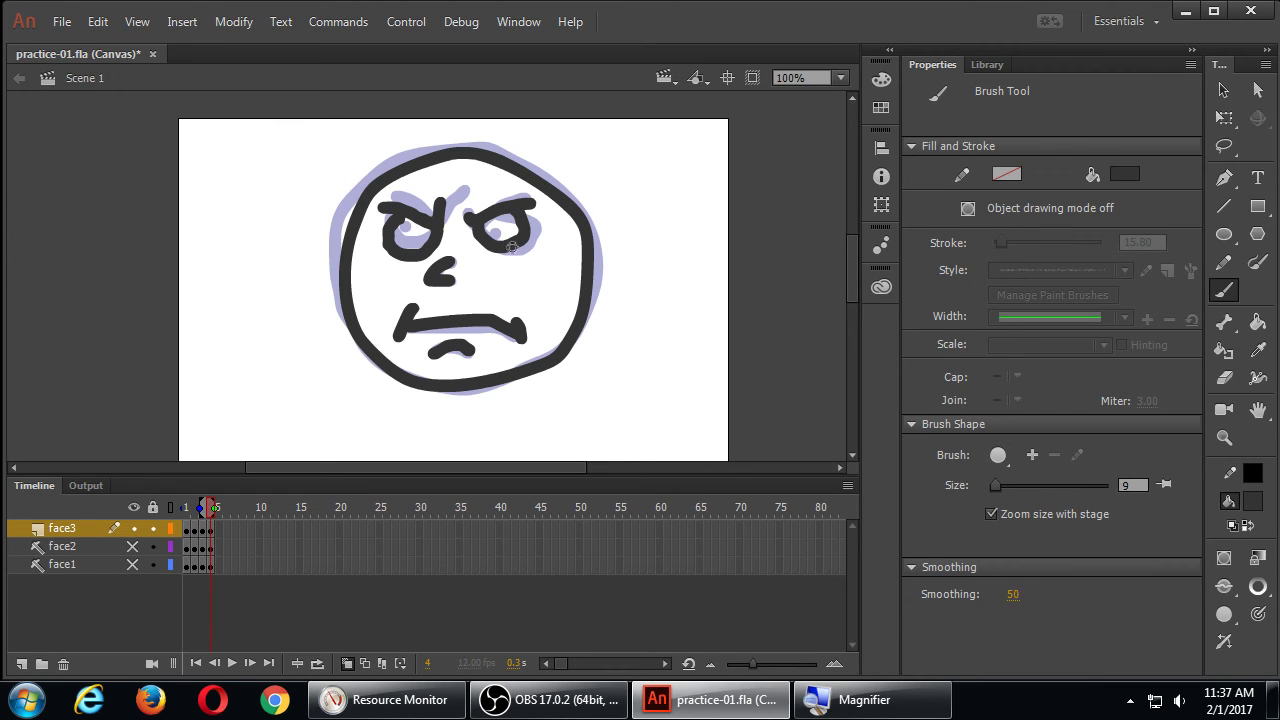
{"action": "key", "text": "bracketleft"}
{"action": "left_click", "coordinate": [404, 236]}
- Turn off onion skinning, test the movie in the browser, and return to the document's timeline
{"action": "left_click", "coordinate": [347, 663]}
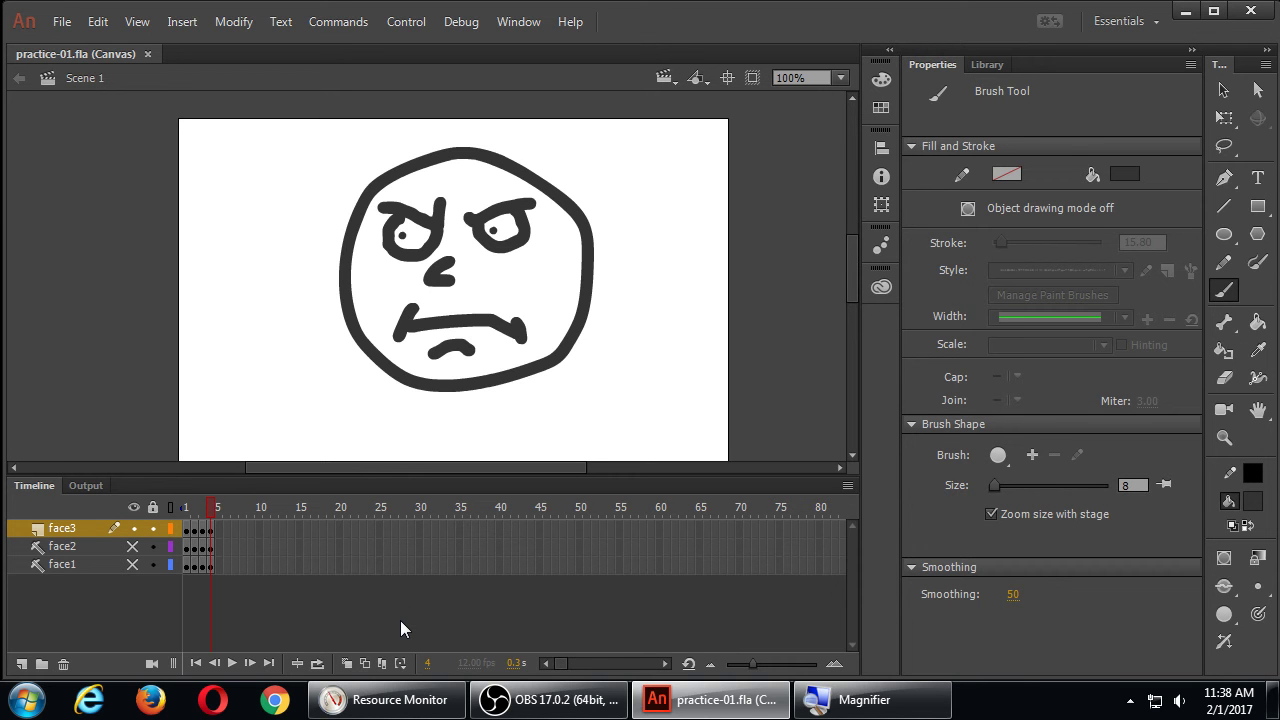
{"action": "left_click", "coordinate": [406, 21]}
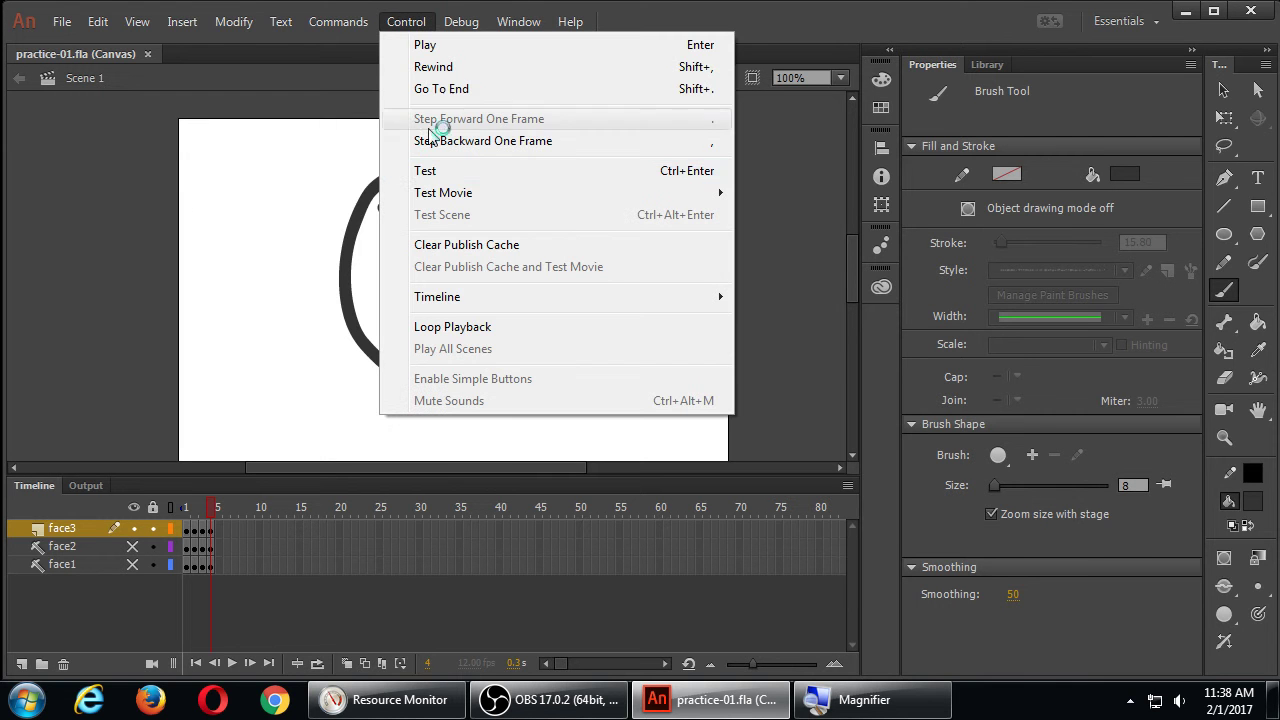
{"action": "left_click", "coordinate": [418, 28]}
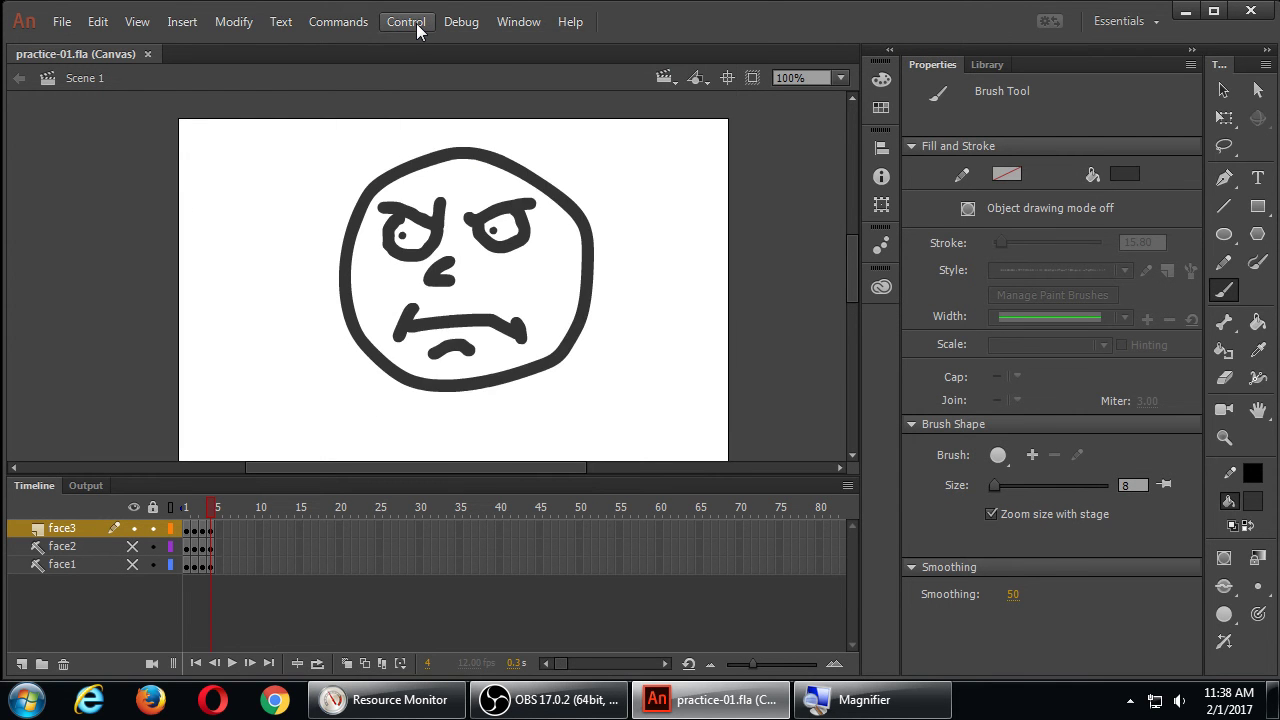
{"action": "key", "text": "ctrl+Return"}
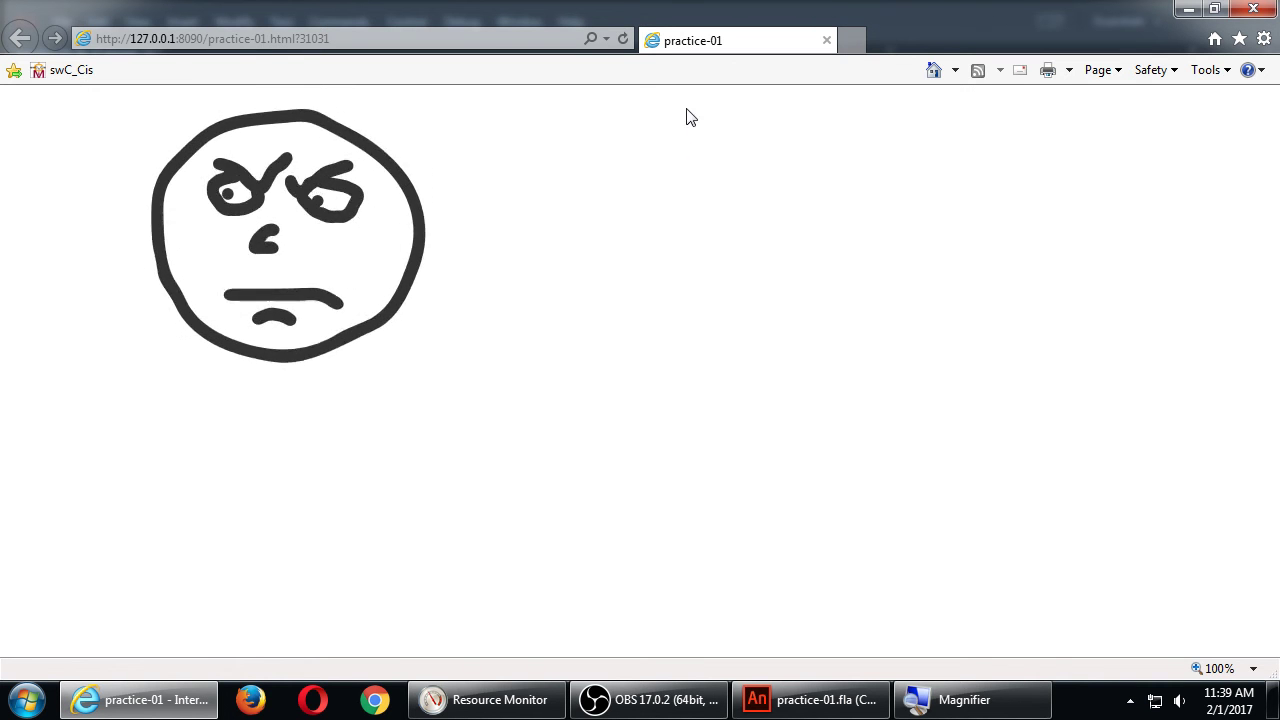
{"action": "left_click", "coordinate": [1265, 12]}
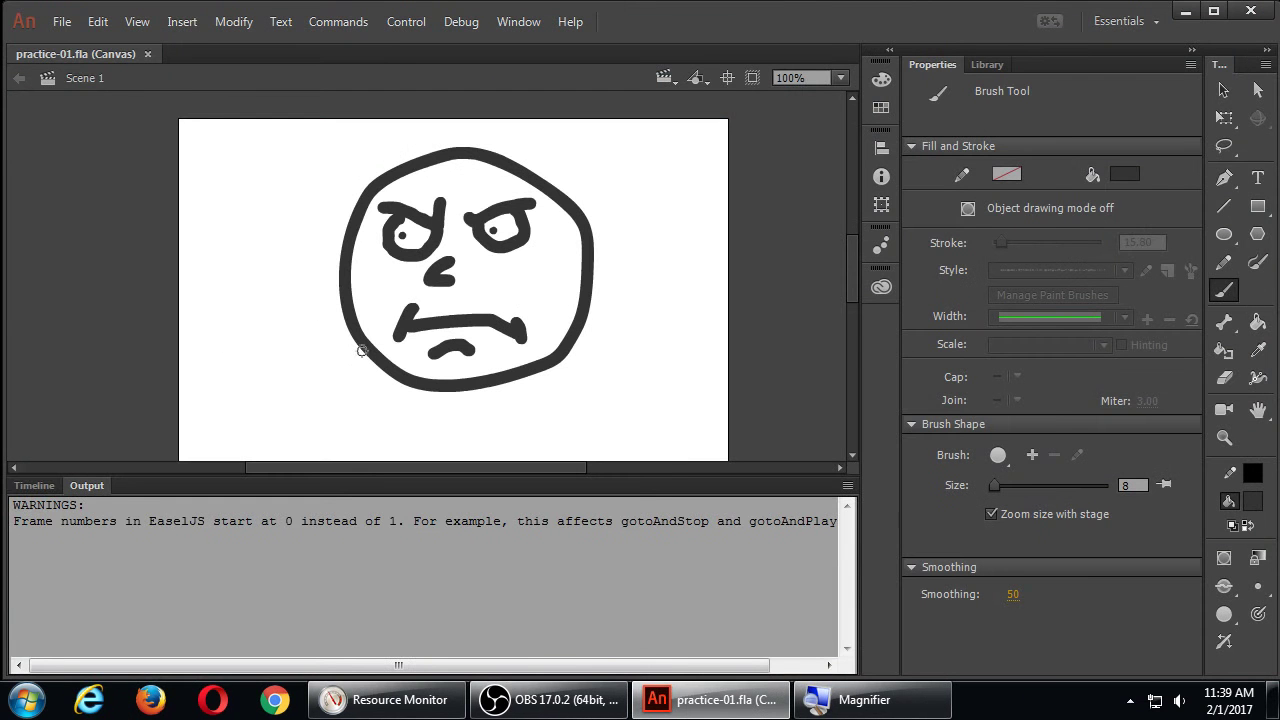
{"action": "left_click", "coordinate": [32, 486]}
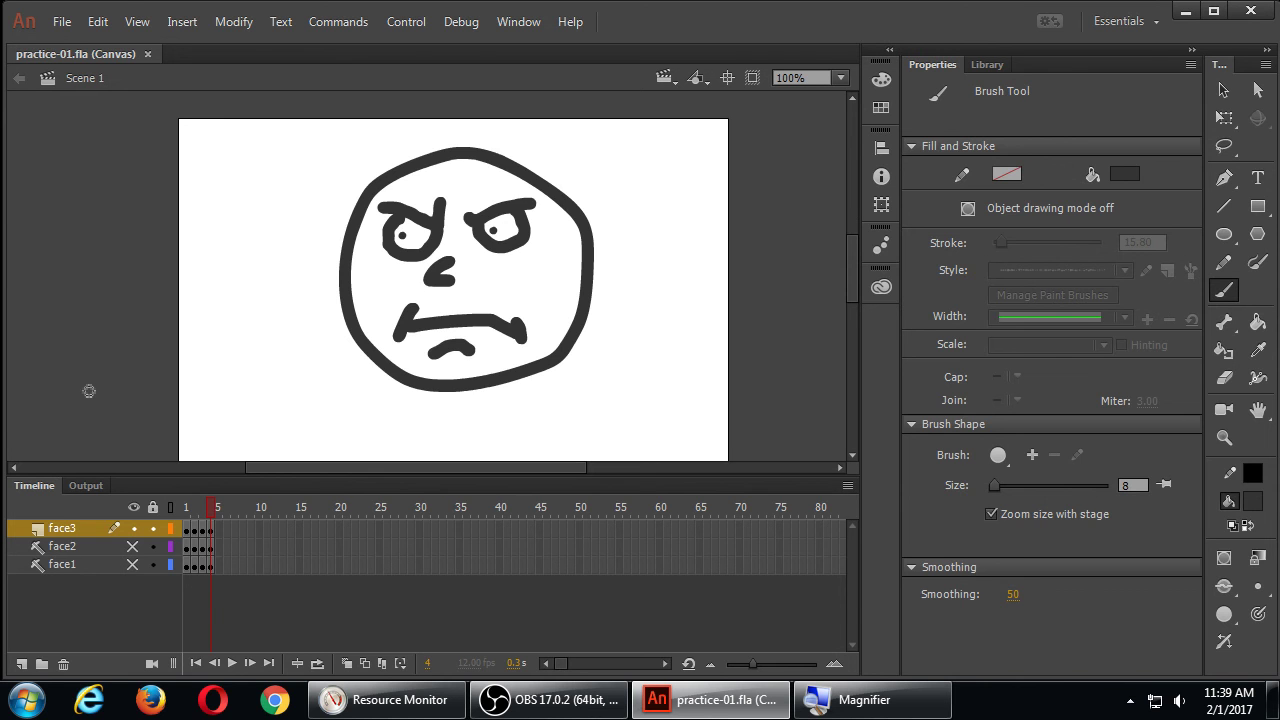
- Go back to frame 1 and choose the Paint Bucket tool with a yellow-orange fill colour
{"action": "left_click_drag", "start_coordinate": [209, 512], "coordinate": [173, 520]}
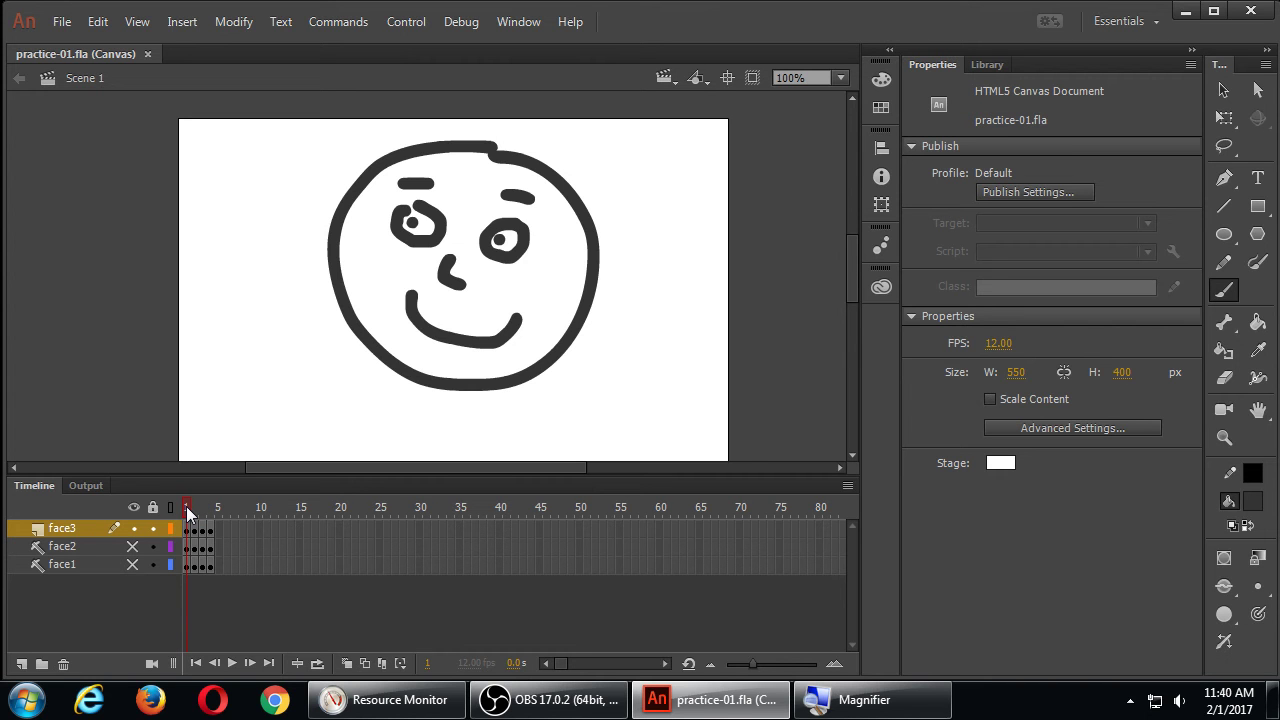
{"action": "left_click", "coordinate": [189, 513]}
{"action": "left_click", "coordinate": [189, 513]}
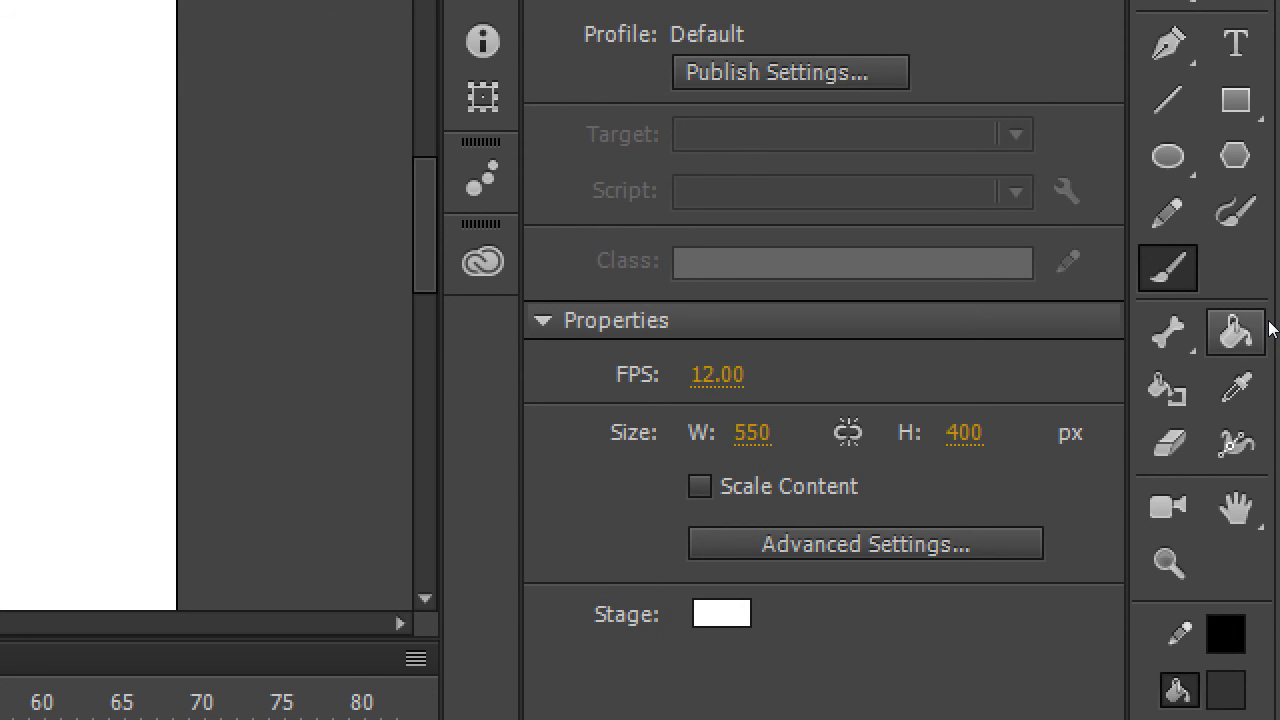
{"action": "key", "text": "super+minus"}
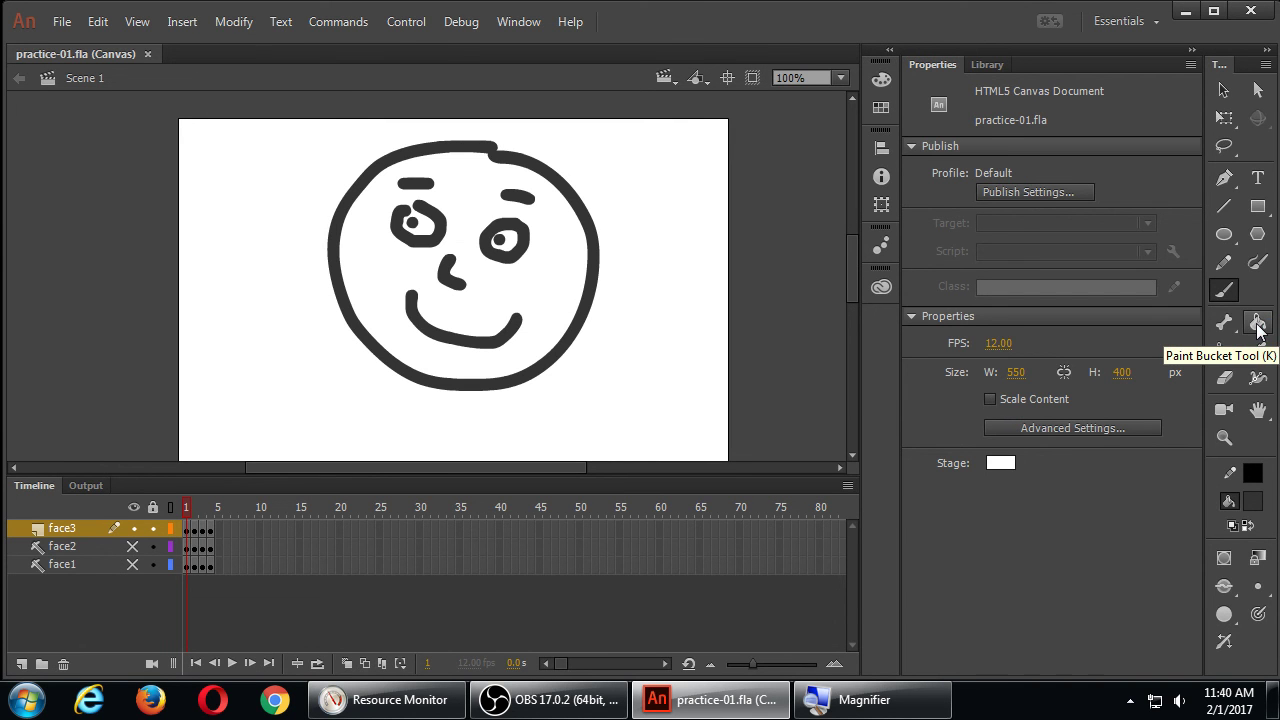
{"action": "left_click", "coordinate": [1258, 324]}
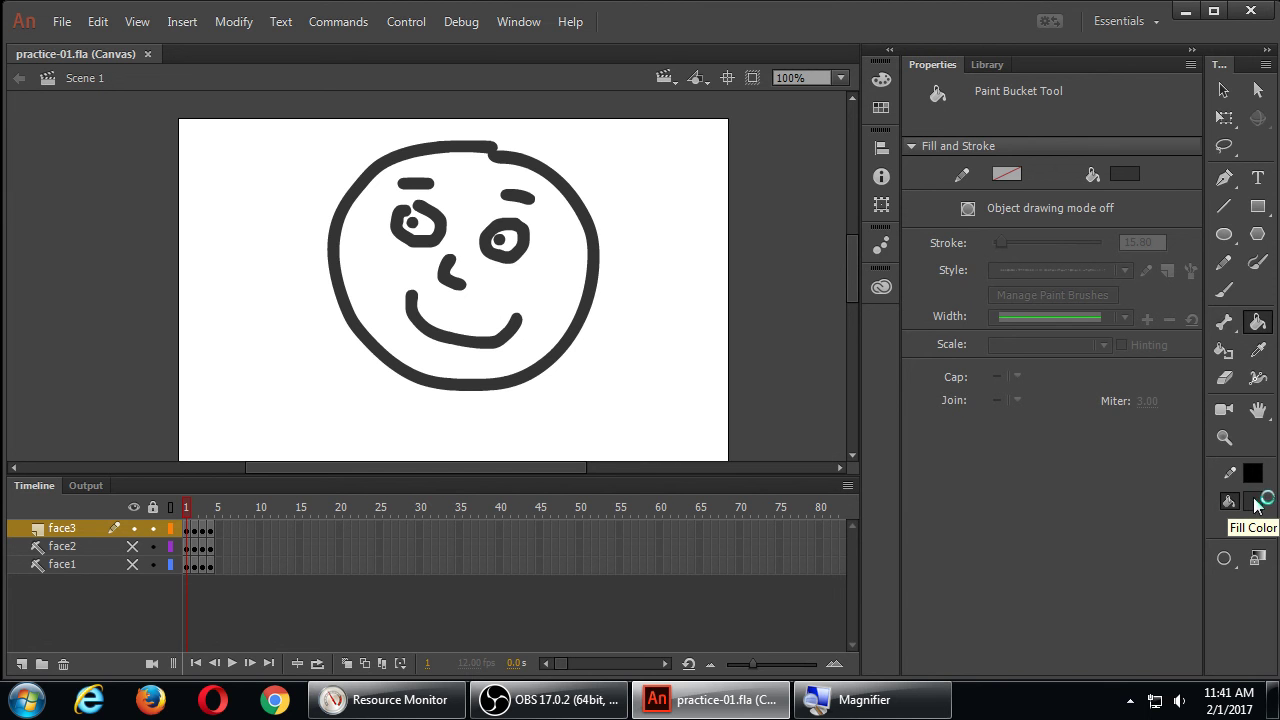
{"action": "left_click", "coordinate": [1129, 172]}
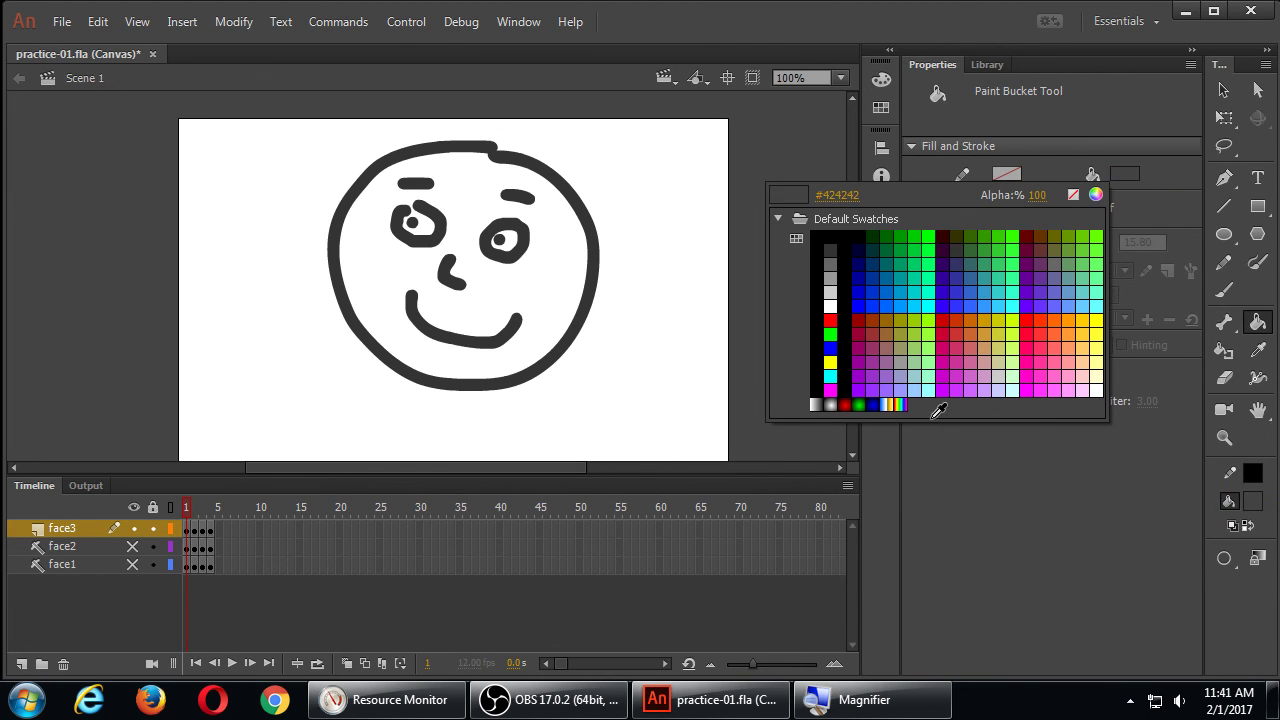
{"action": "left_click", "coordinate": [1085, 321]}
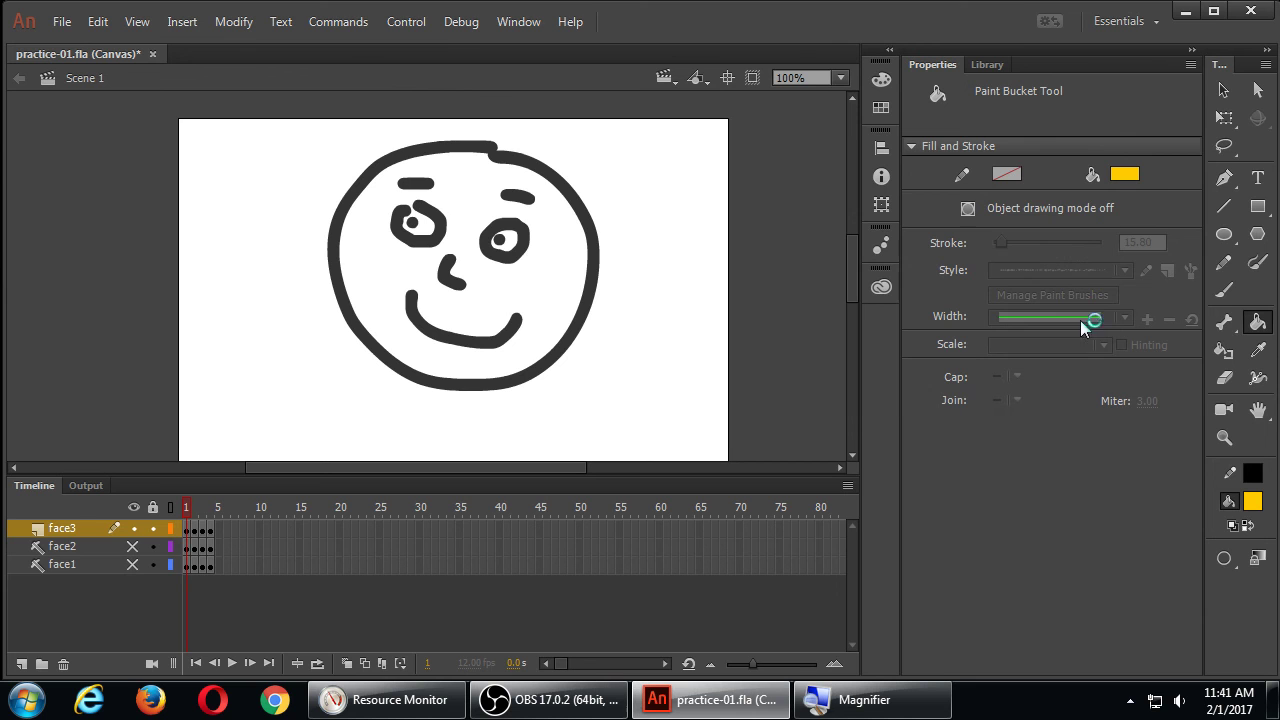
- Try the yellow-orange fill on the frame 1 face, undo it, and brush the gap in the left eye's outline closed in dark grey
{"action": "left_click", "coordinate": [558, 287]}
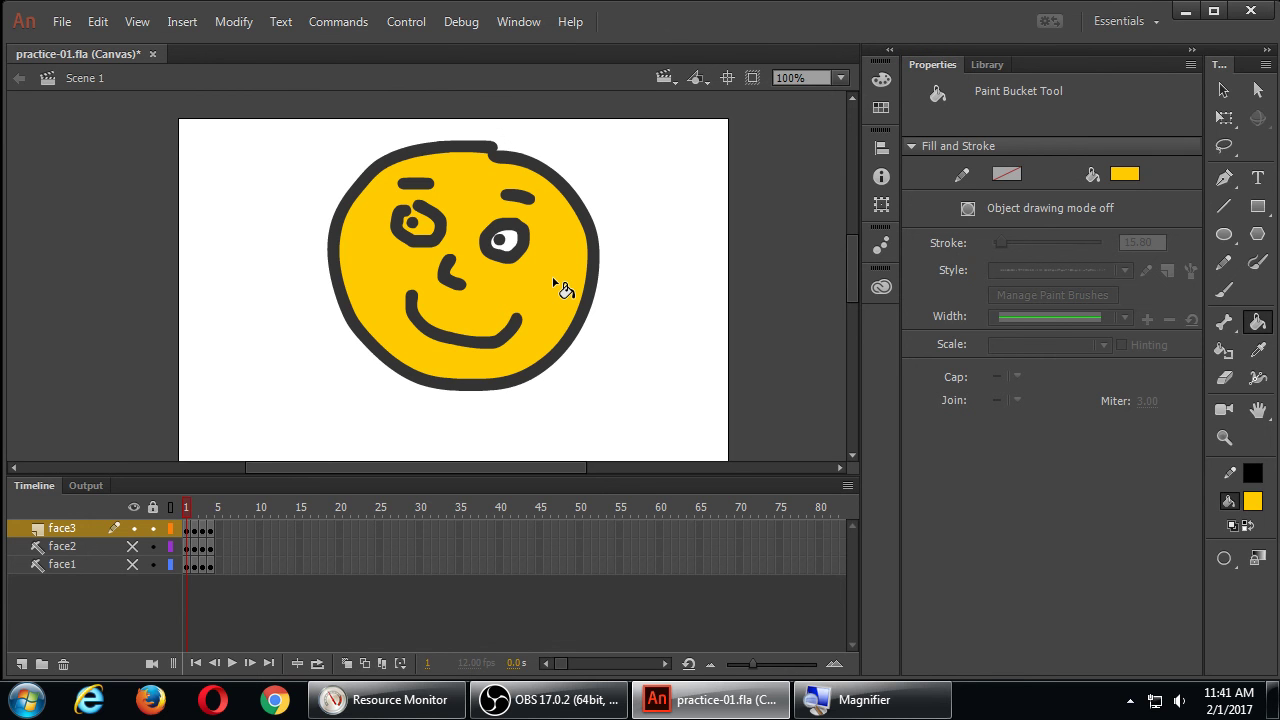
{"action": "key", "text": "ctrl+z"}
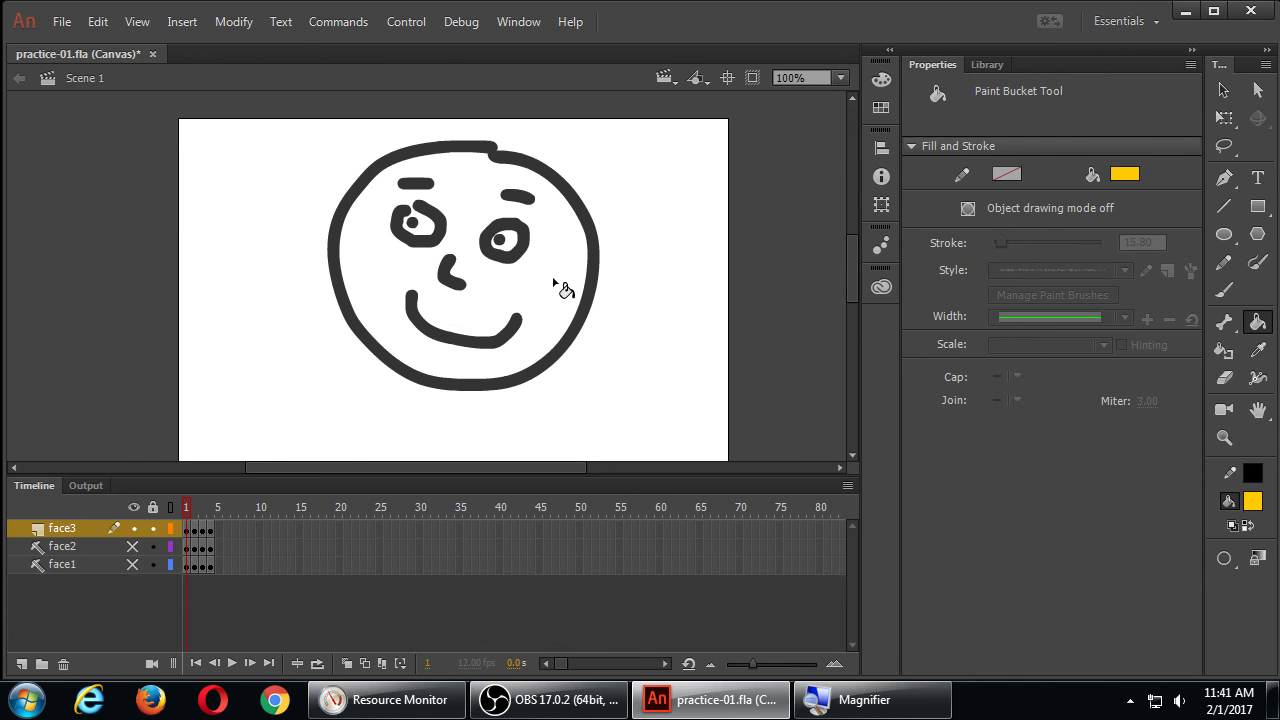
{"action": "scroll", "coordinate": [552, 276], "scroll_direction": "up", "scroll_amount": 5}
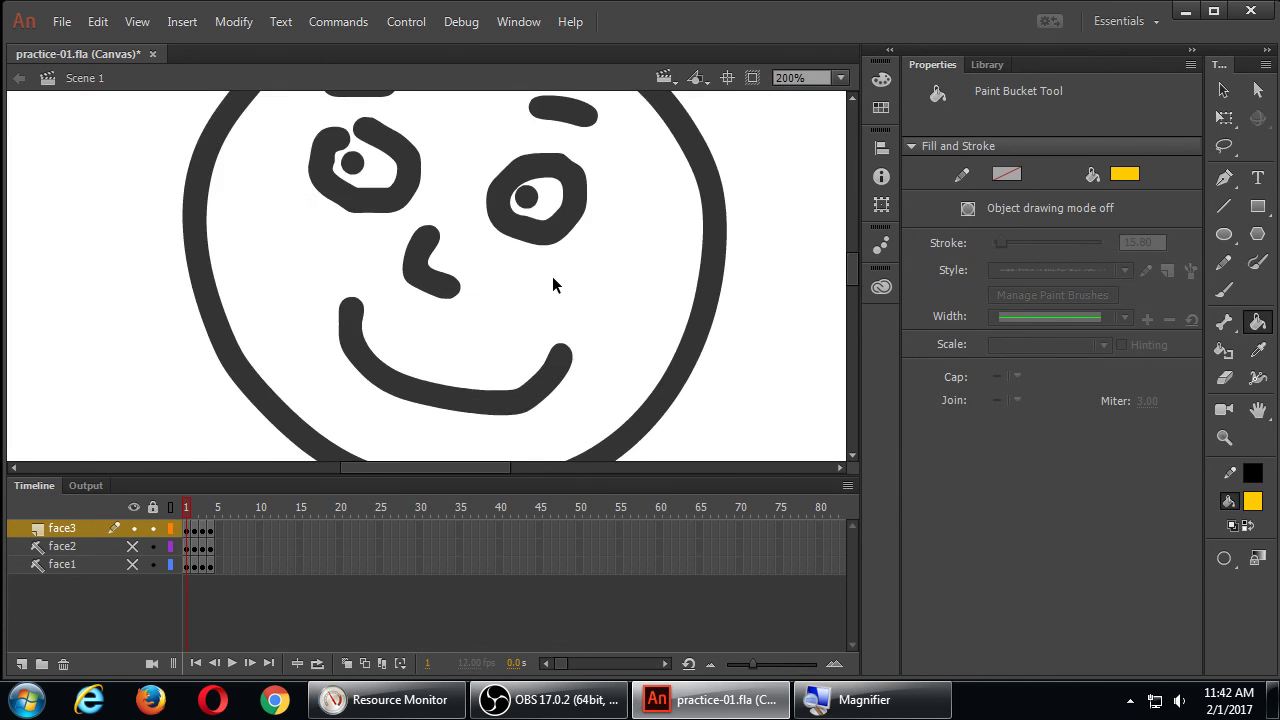
{"action": "scroll", "coordinate": [540, 273], "scroll_direction": "up", "scroll_amount": 6}
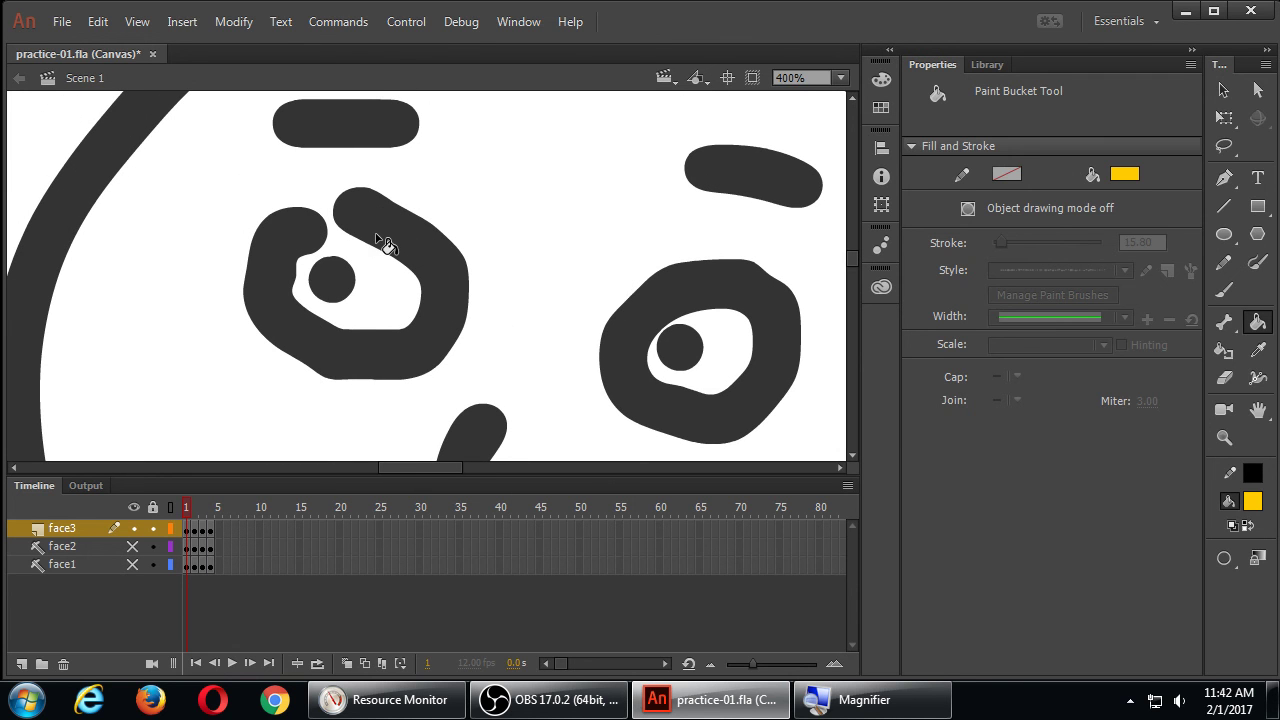
{"action": "key", "text": "v"}
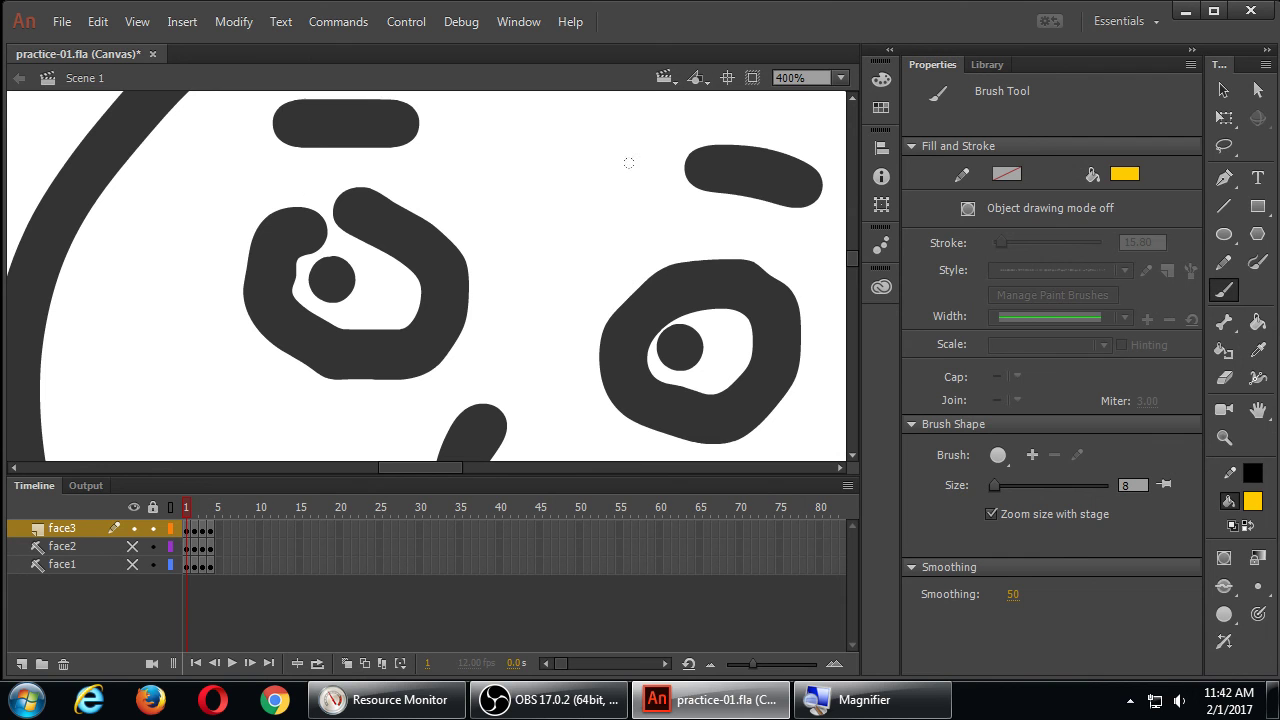
{"action": "left_click", "coordinate": [1122, 175]}
{"action": "left_click", "coordinate": [703, 279]}
{"action": "left_click_drag", "start_coordinate": [304, 216], "coordinate": [390, 206]}
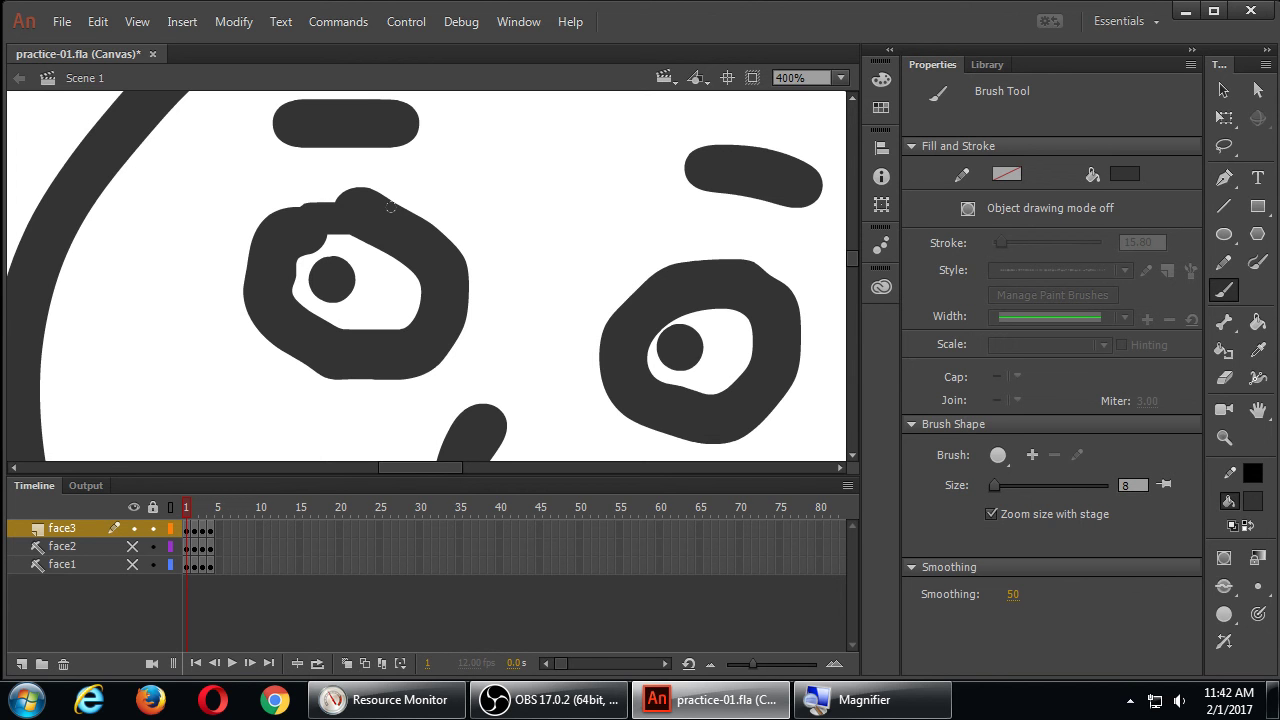
- Fill the frame 1 face with yellow-orange using the Paint Bucket tool, leaving both eyes white
{"action": "key", "text": "ctrl+minus"}
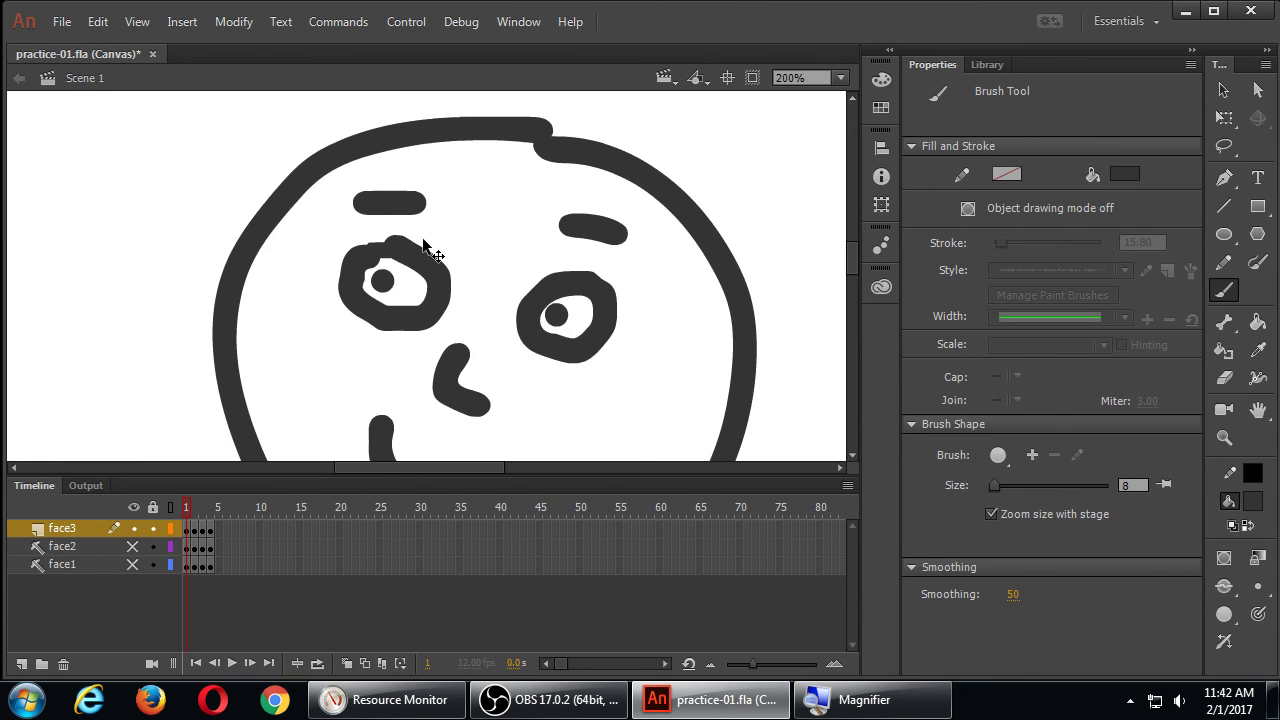
{"action": "key", "text": "ctrl+minus"}
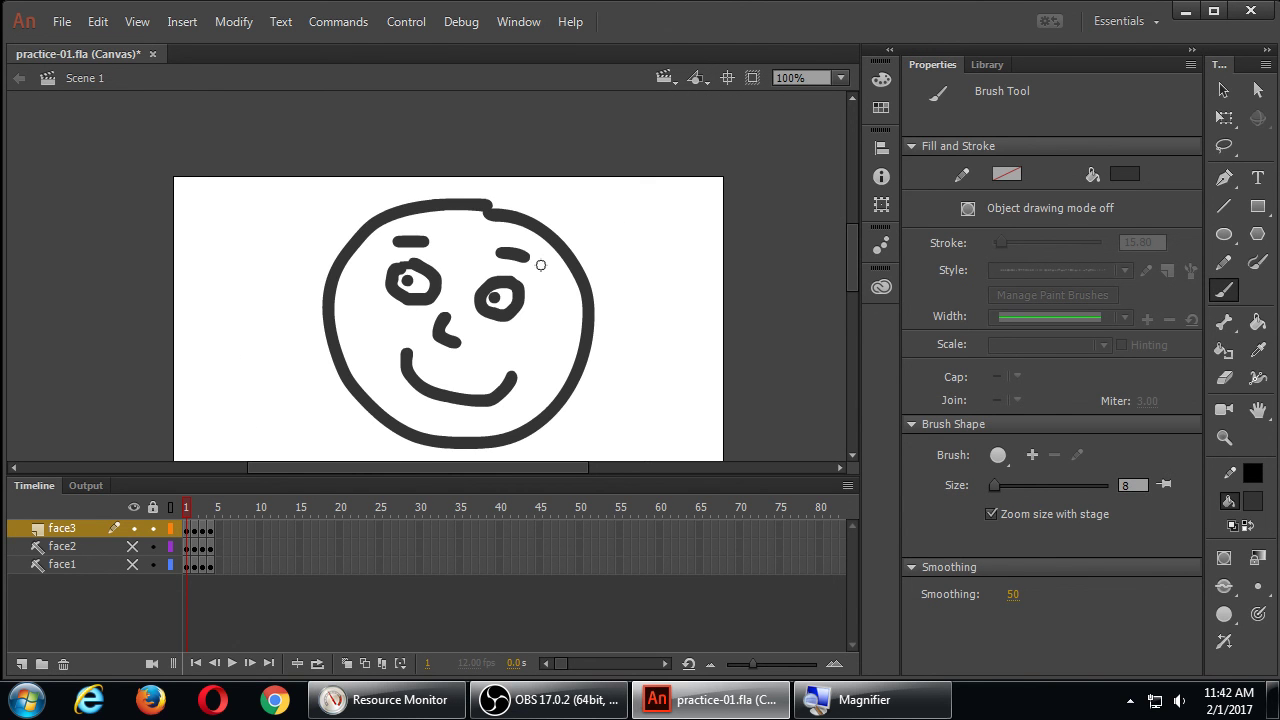
{"action": "key", "text": "k"}
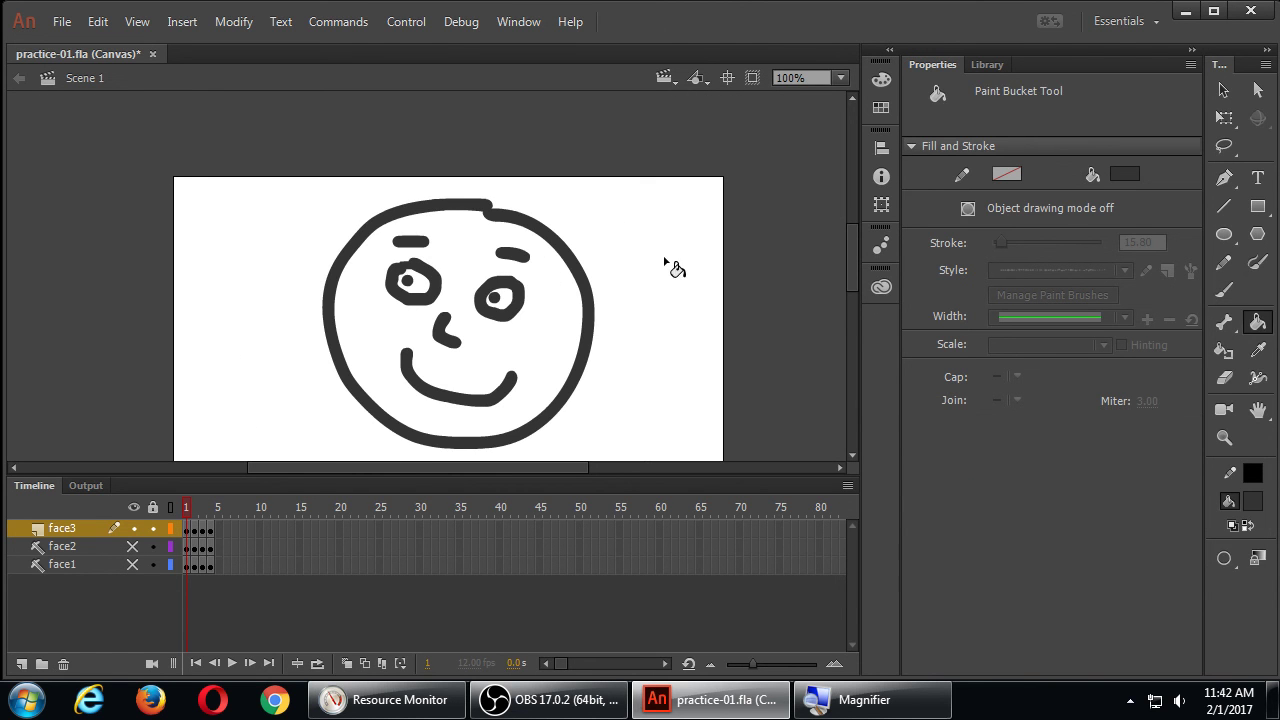
{"action": "left_click", "coordinate": [1124, 175]}
{"action": "left_click", "coordinate": [1069, 317]}
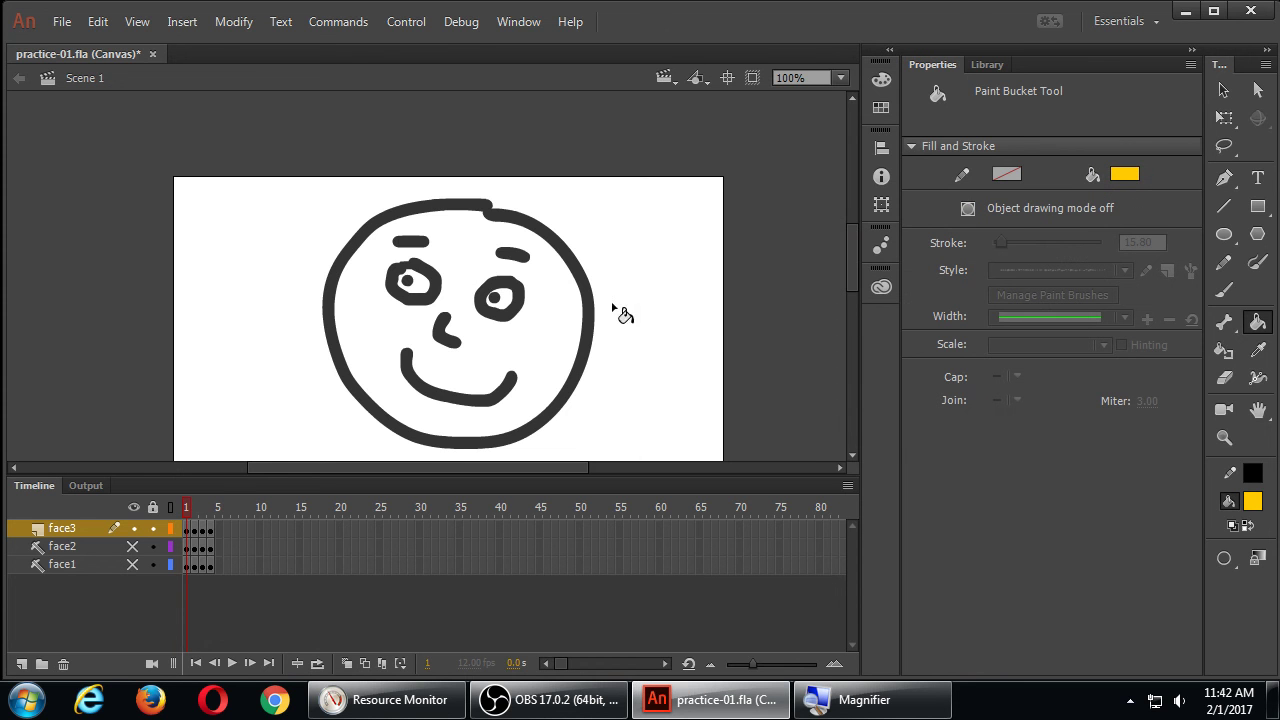
{"action": "left_click", "coordinate": [545, 330]}
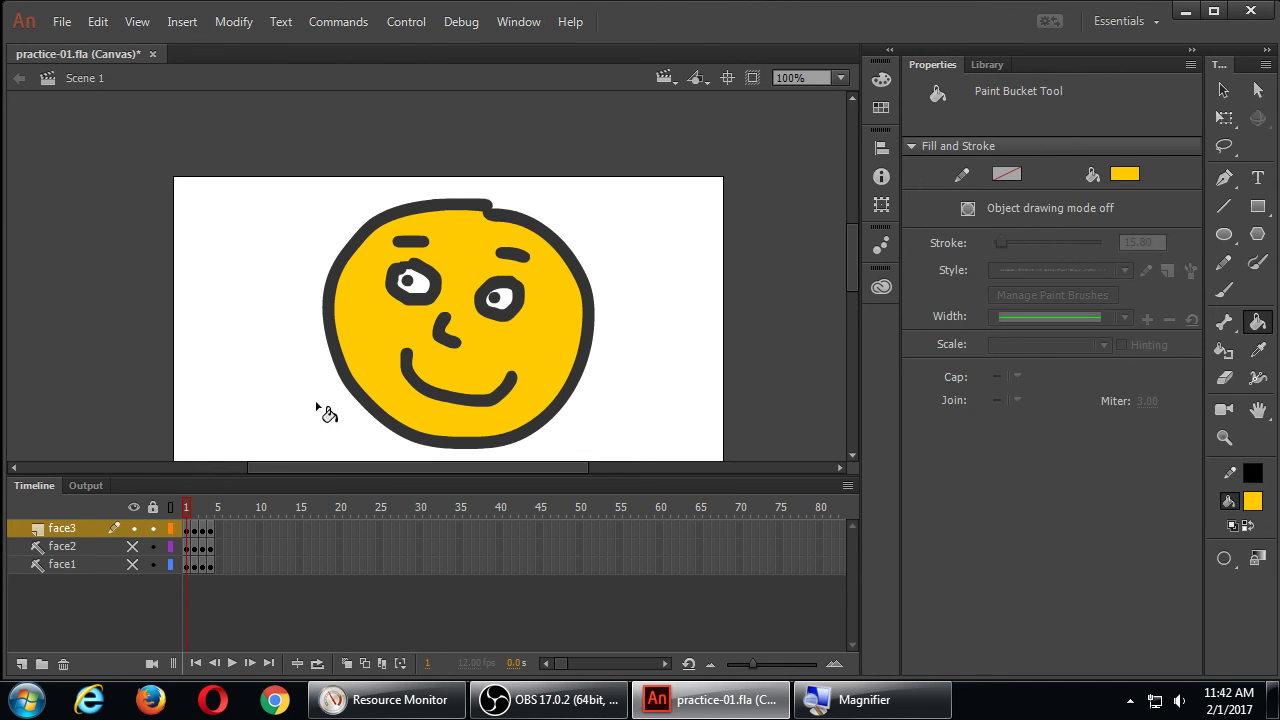
- Go to frame 2 of face3, deselect its artwork, and fill the face with the yellow-orange colour
{"action": "left_click", "coordinate": [197, 532]}
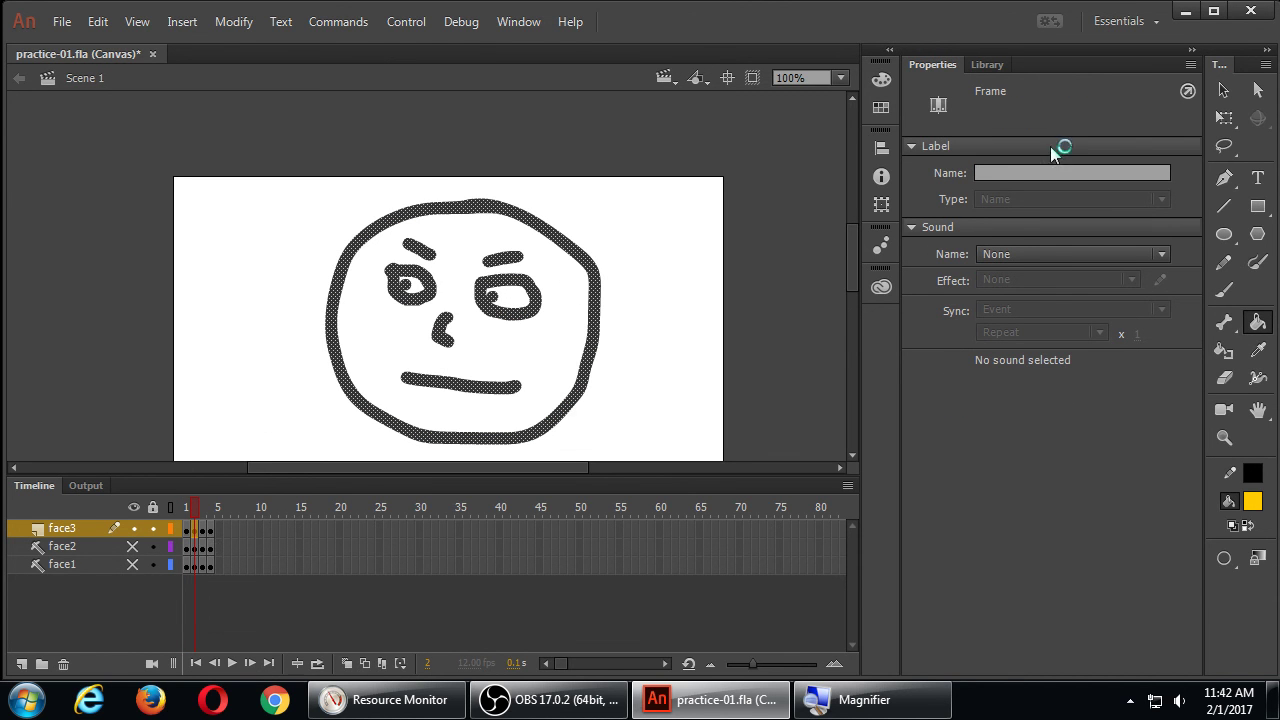
{"action": "left_click", "coordinate": [1212, 101]}
{"action": "left_click", "coordinate": [651, 291]}
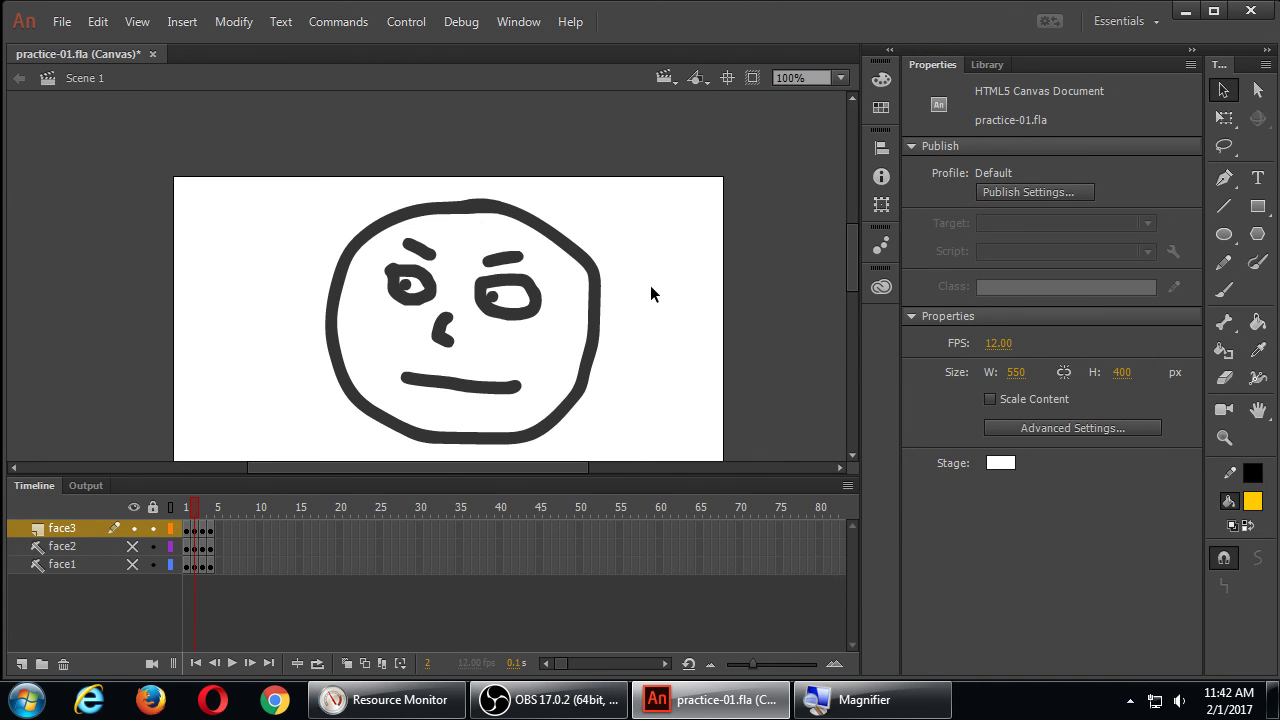
{"action": "key", "text": "k"}
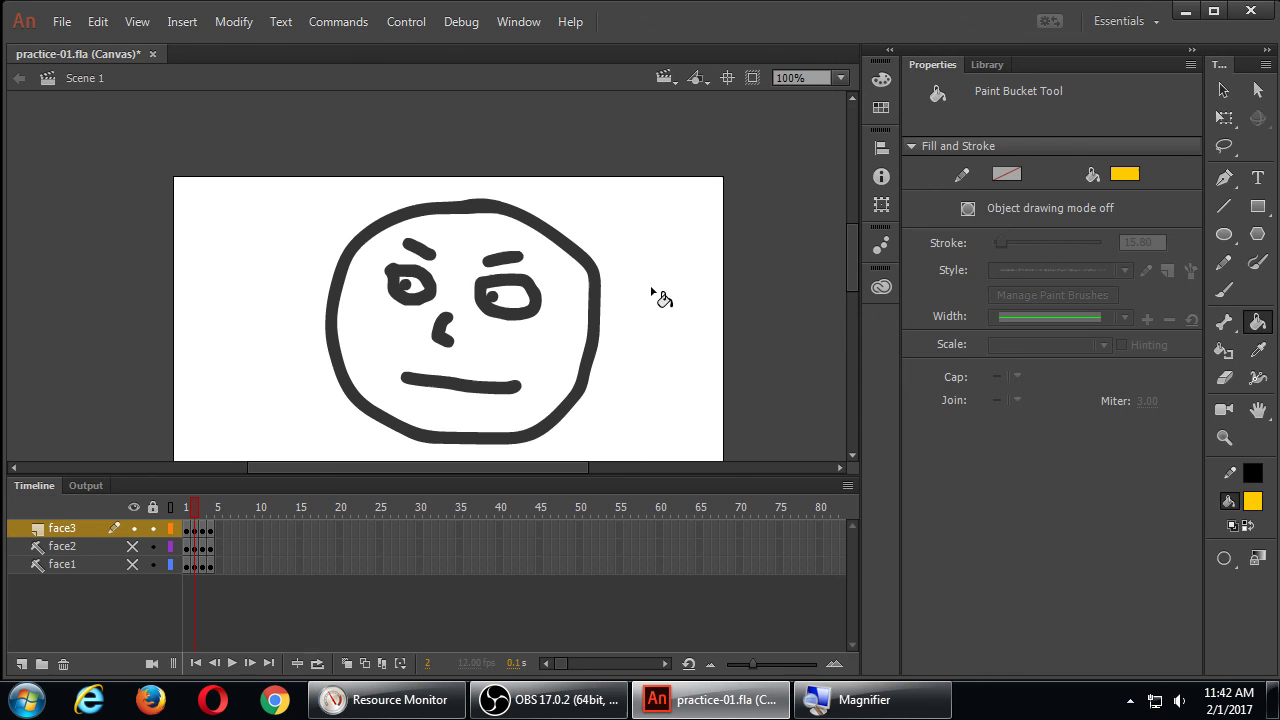
{"action": "left_click", "coordinate": [547, 349]}
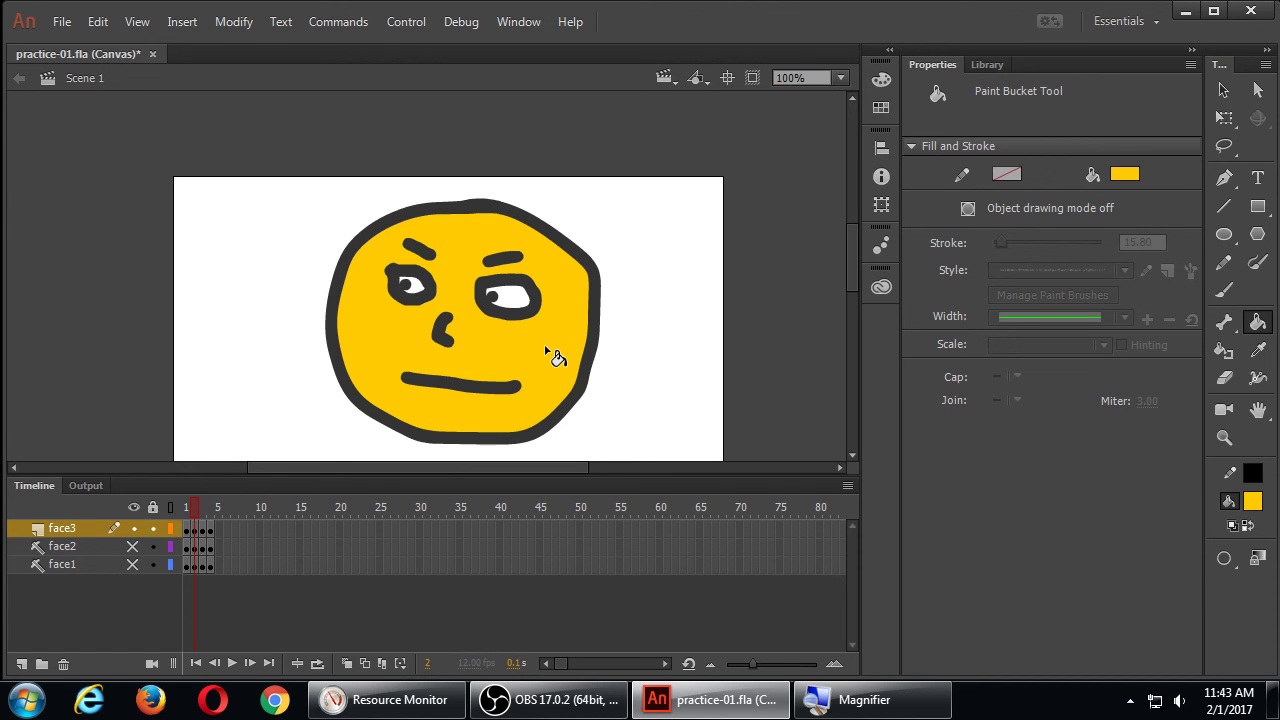
- Fill the faces on frames 3 and 4 of face3 with the same yellow-orange colour
{"action": "key", "text": "."}
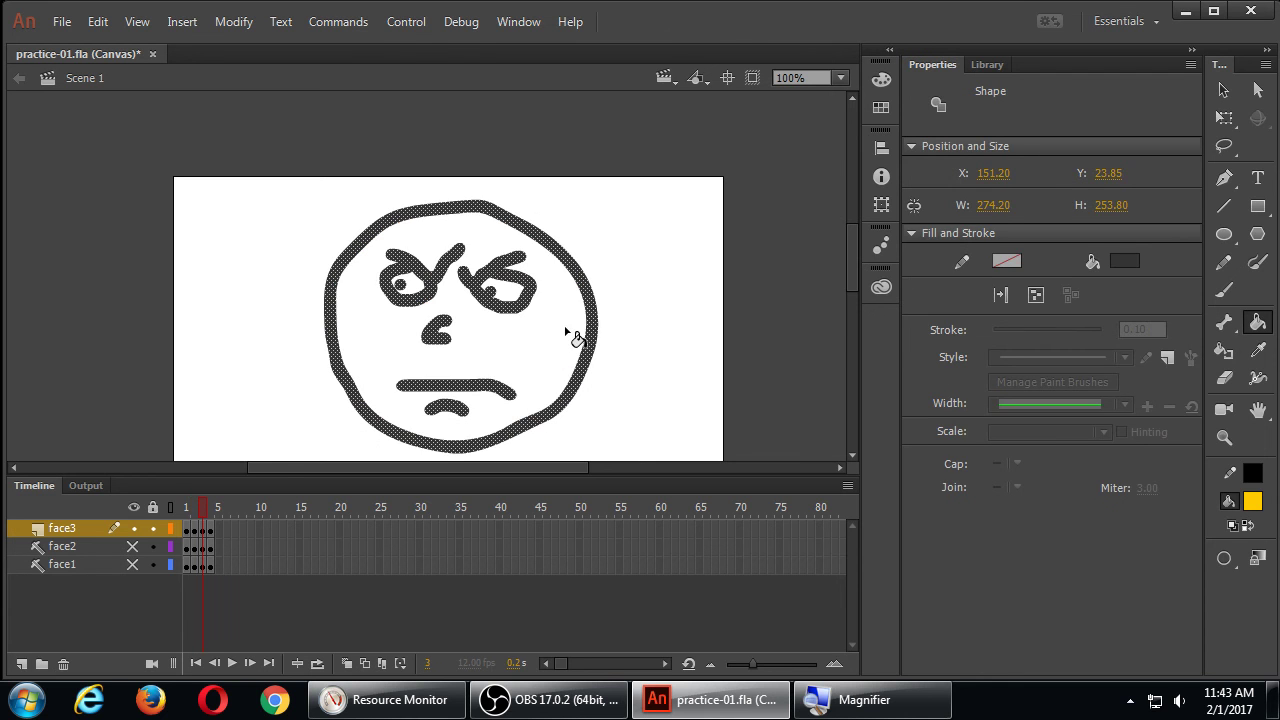
{"action": "left_click", "coordinate": [626, 338]}
{"action": "left_click", "coordinate": [548, 350]}
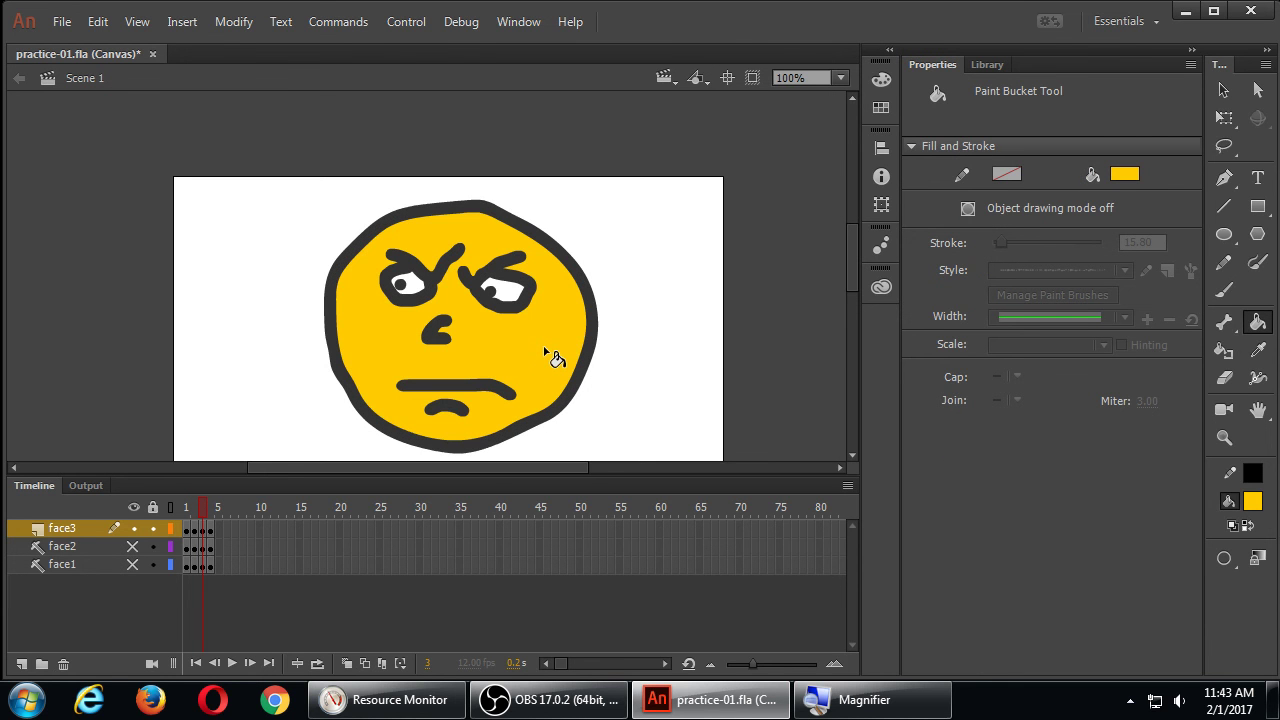
{"action": "key", "text": "."}
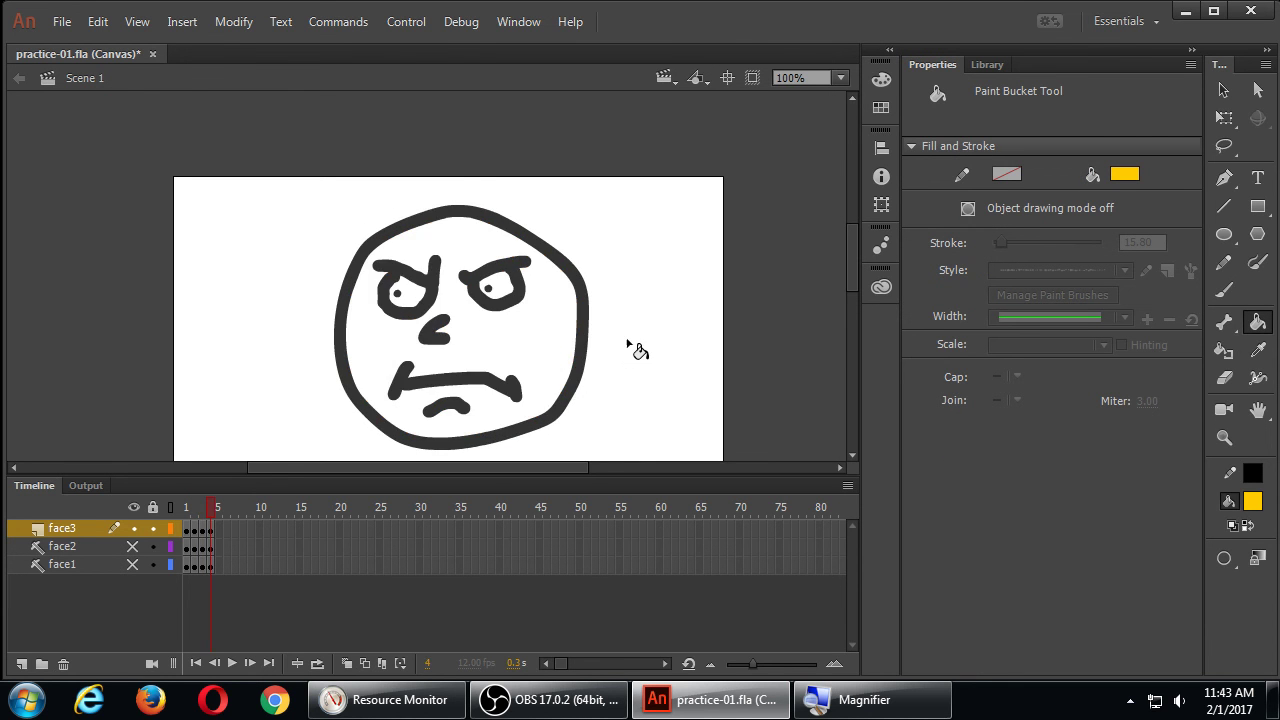
{"action": "left_click", "coordinate": [548, 350]}
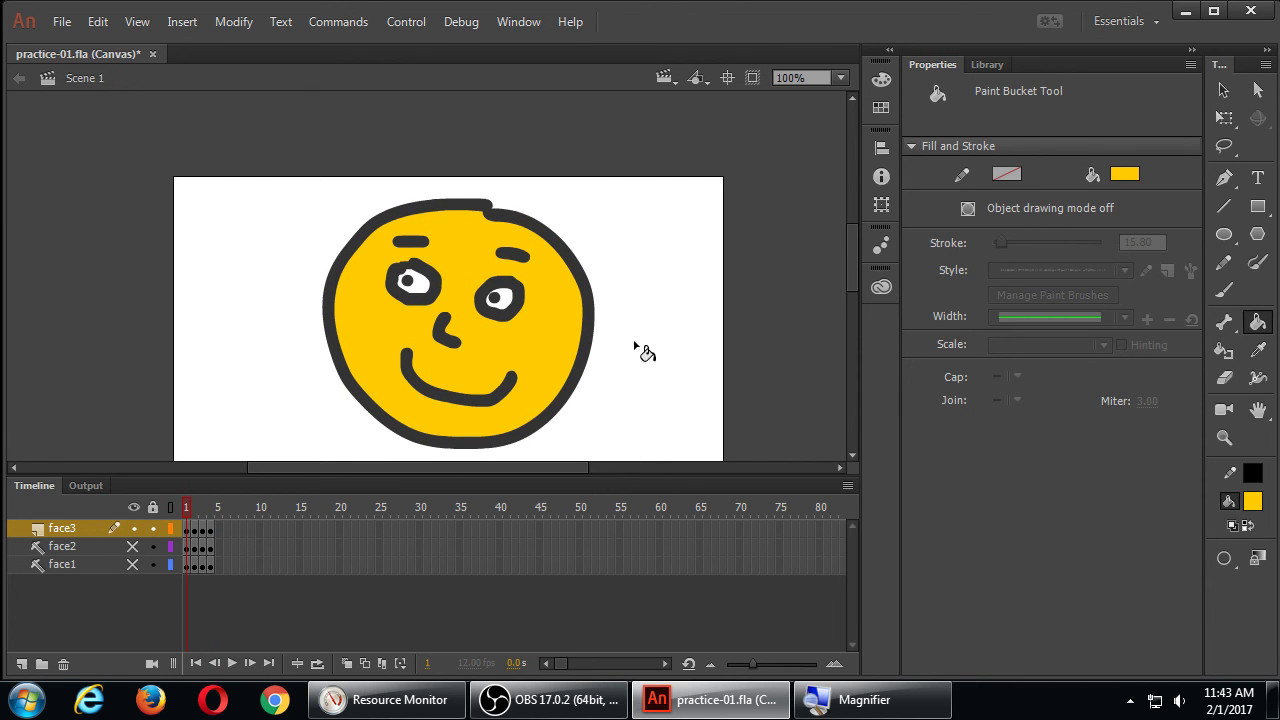
- Save the document, test the coloured animation in the browser, and return to the document's timeline
{"action": "key", "text": "ctrl+s"}
{"action": "key", "text": "ctrl+Return"}
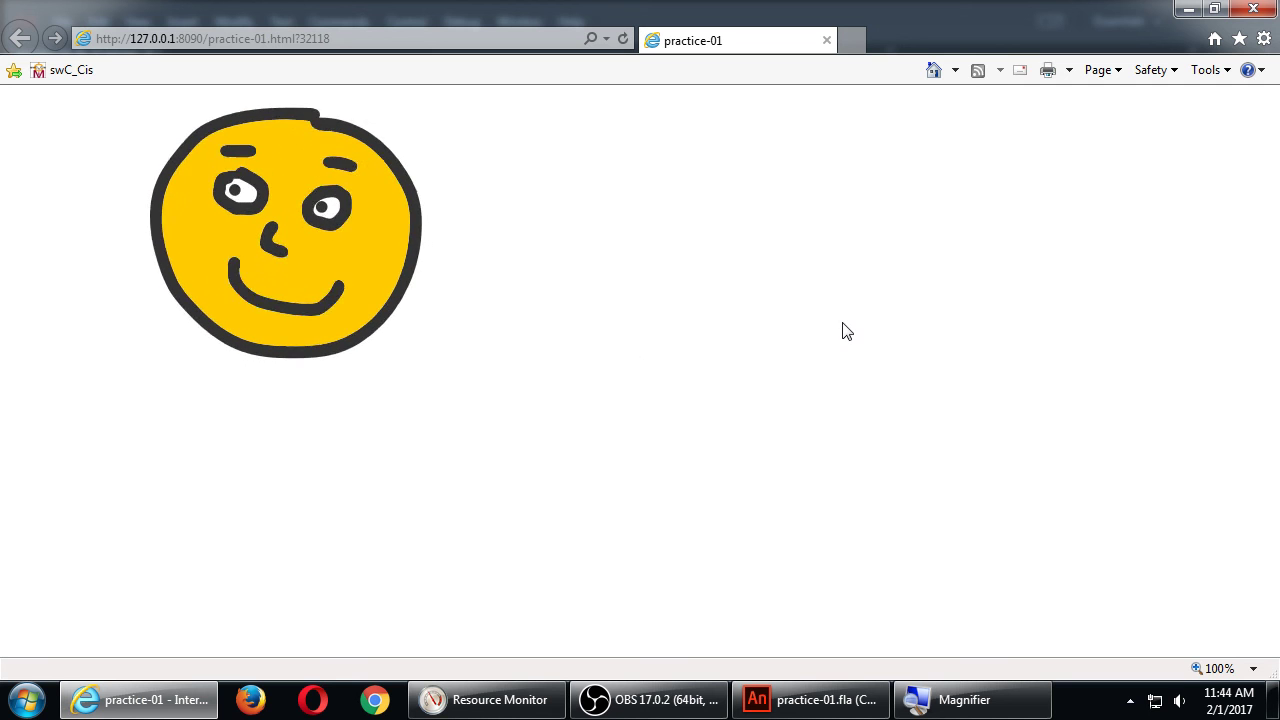
{"action": "left_click", "coordinate": [1253, 9]}
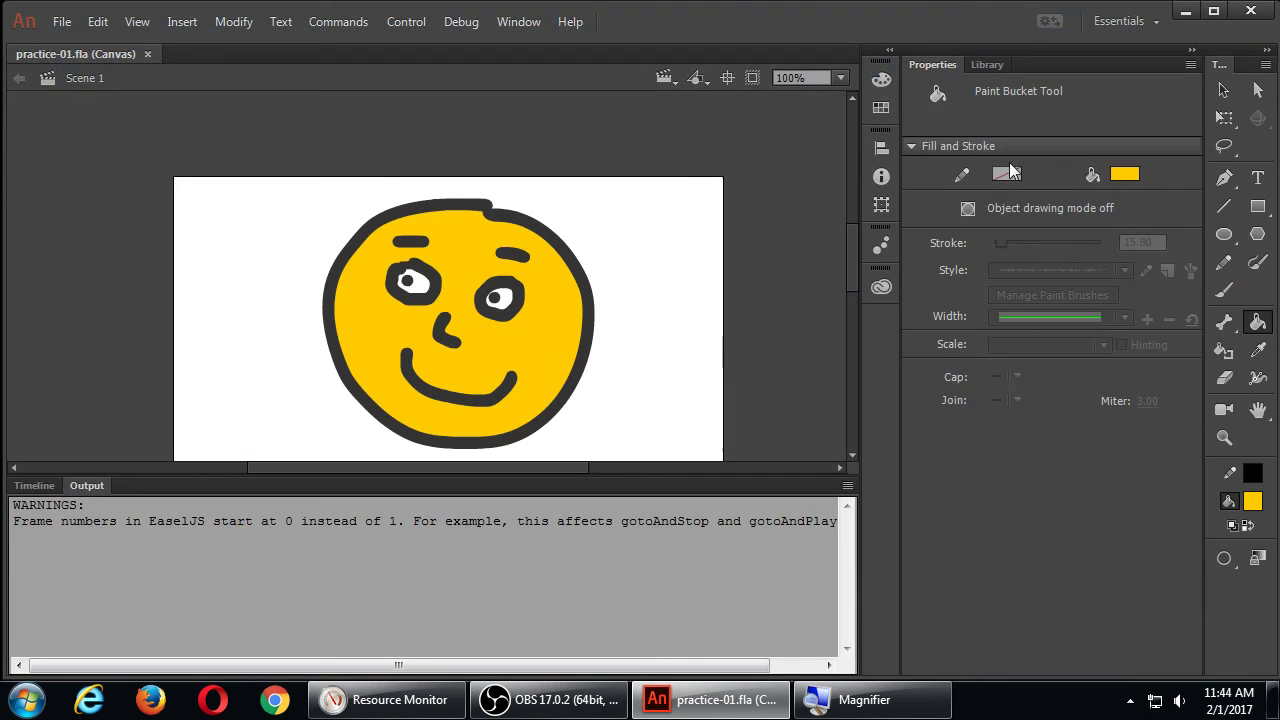
{"action": "left_click", "coordinate": [34, 485]}
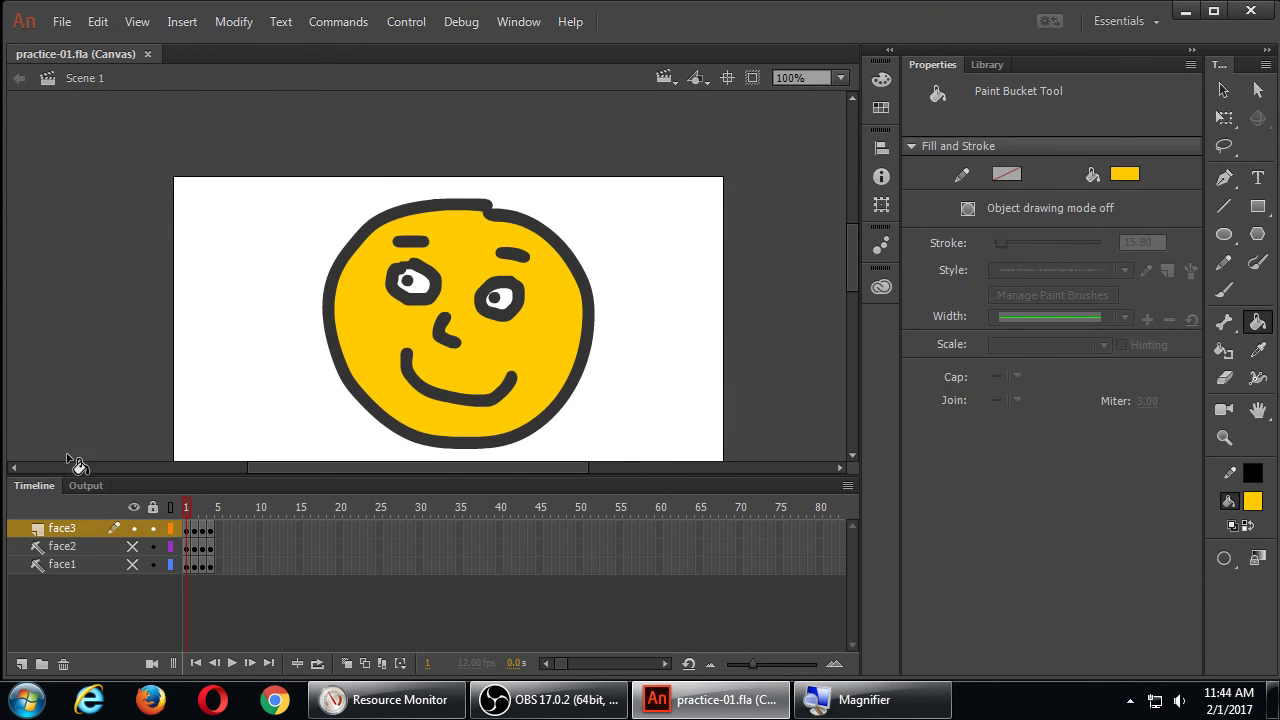
{"action": "left_click", "coordinate": [73, 438]}
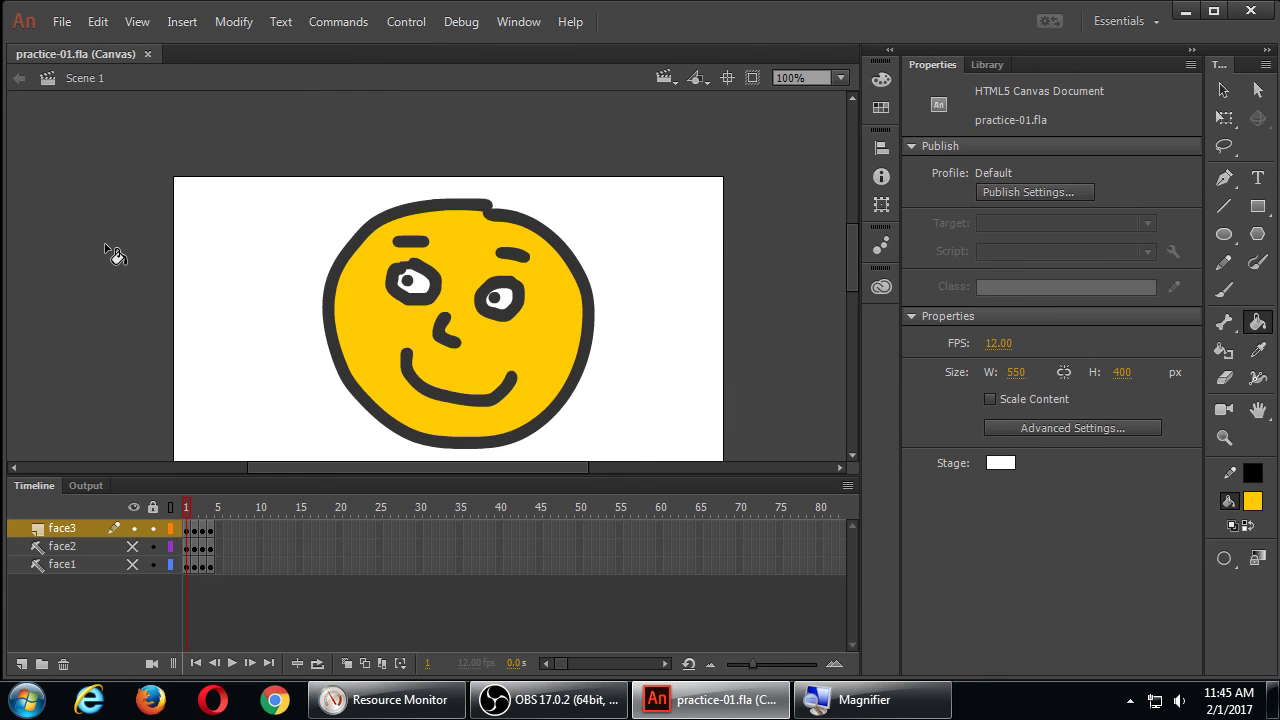
{"action": "scroll", "coordinate": [112, 252], "scroll_direction": "down", "scroll_amount": 3}
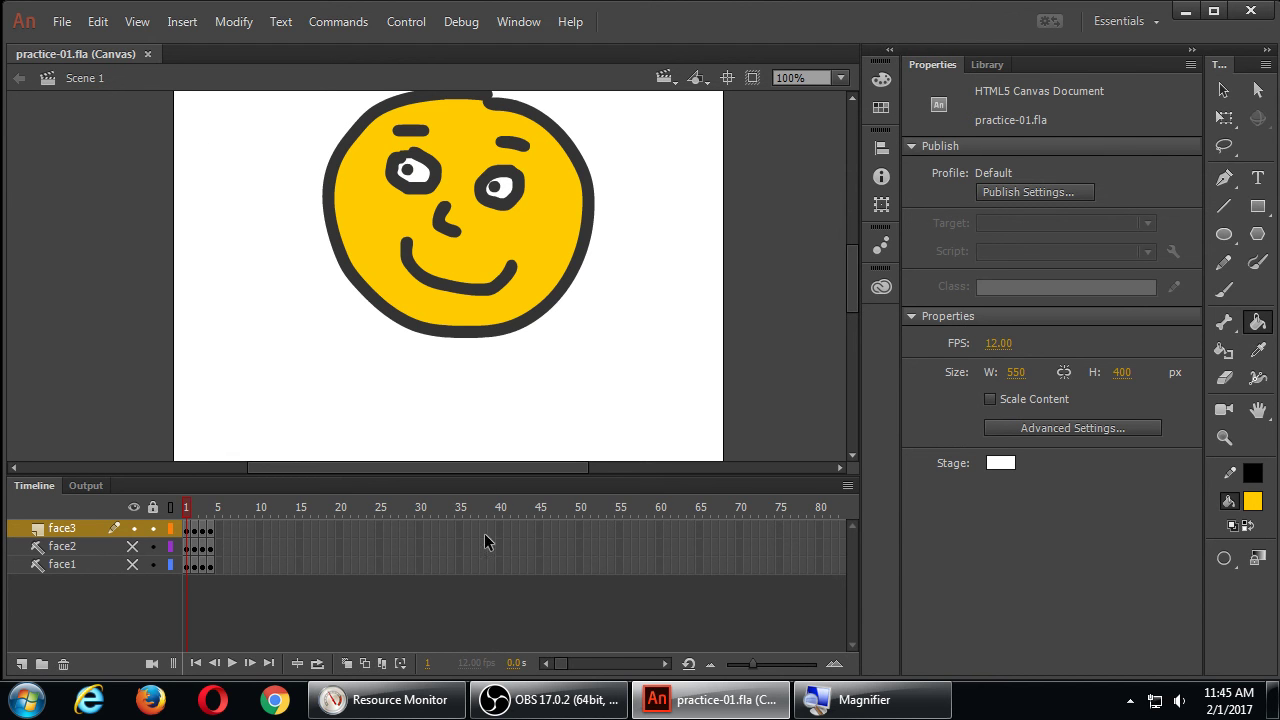
{"action": "left_click", "coordinate": [548, 700]}
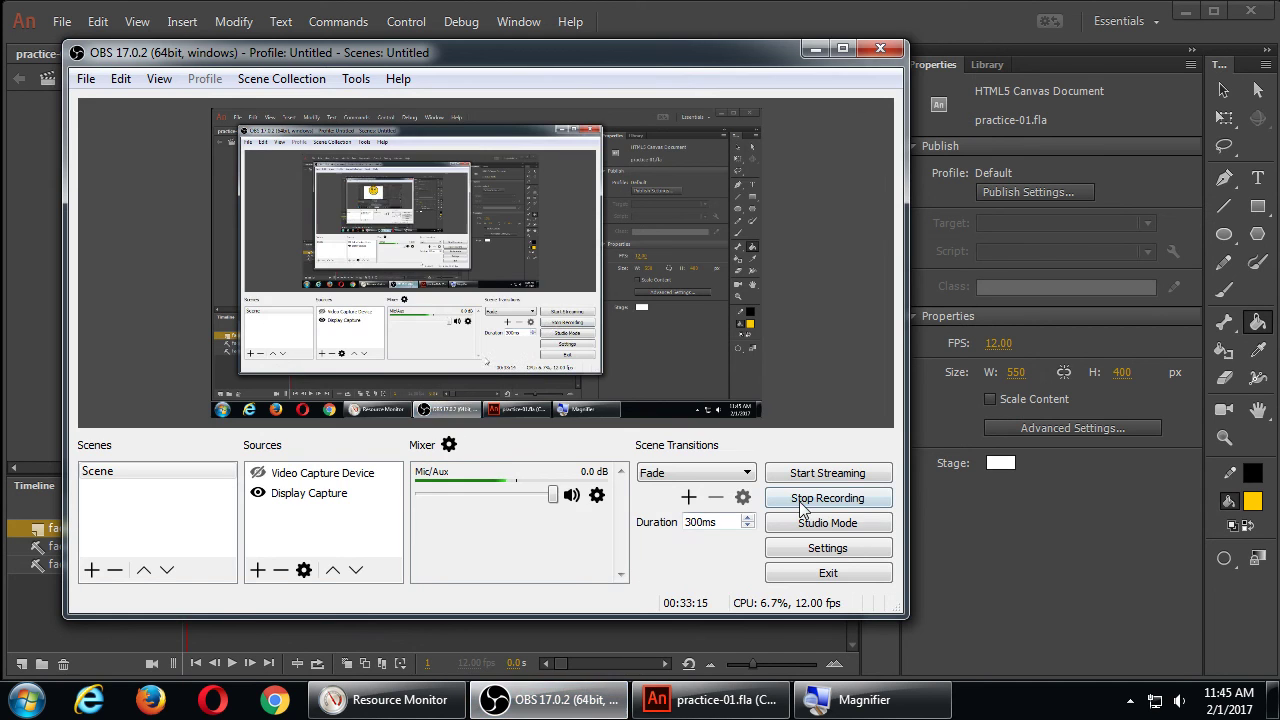